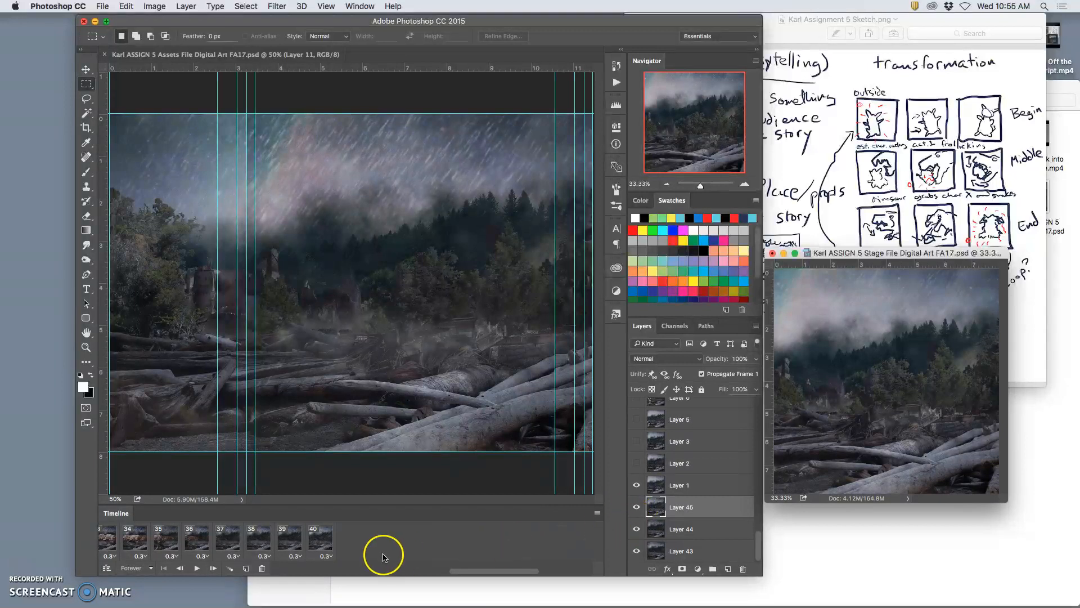
Step: Inspect frames 40, 12 and 15 of the stage animation alongside the layers visible in them
{"action": "left_click", "coordinate": [321, 544]}
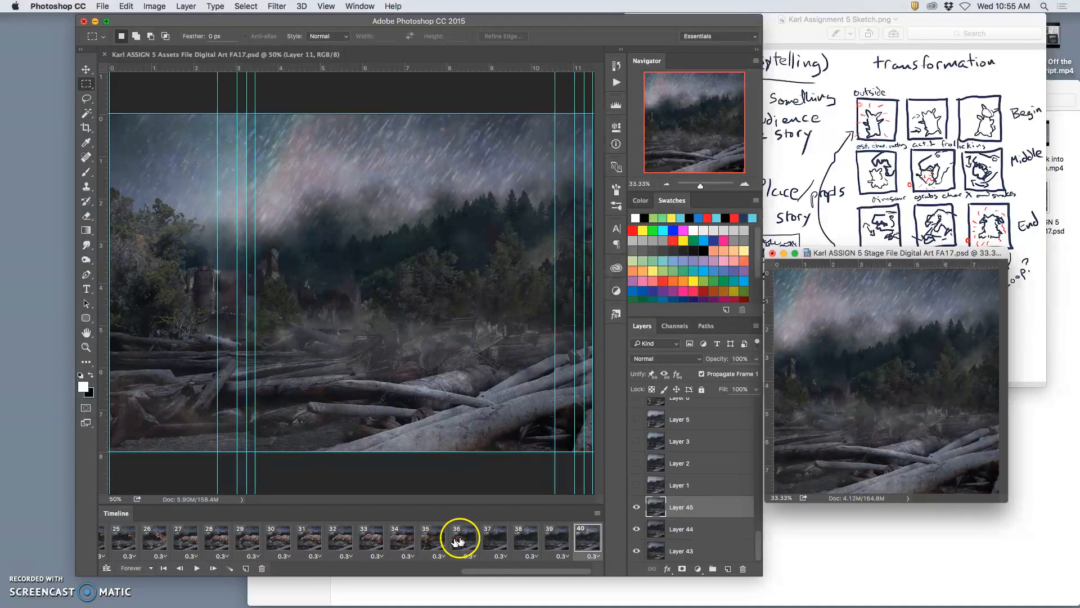
{"action": "scroll", "coordinate": [534, 540], "scroll_direction": "left", "scroll_amount": 10}
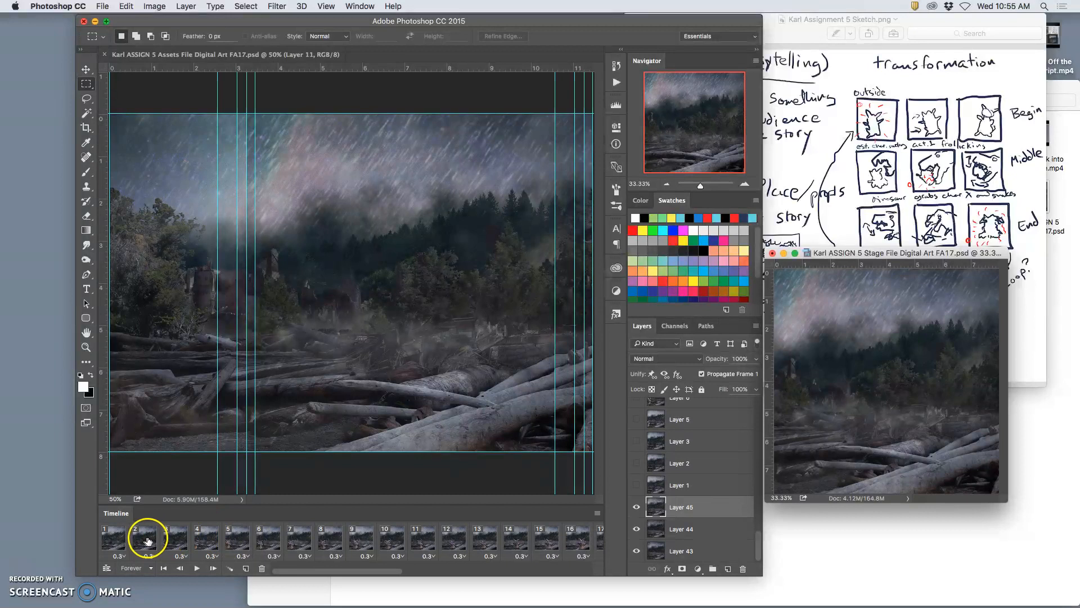
{"action": "scroll", "coordinate": [635, 512], "scroll_direction": "up", "scroll_amount": 12}
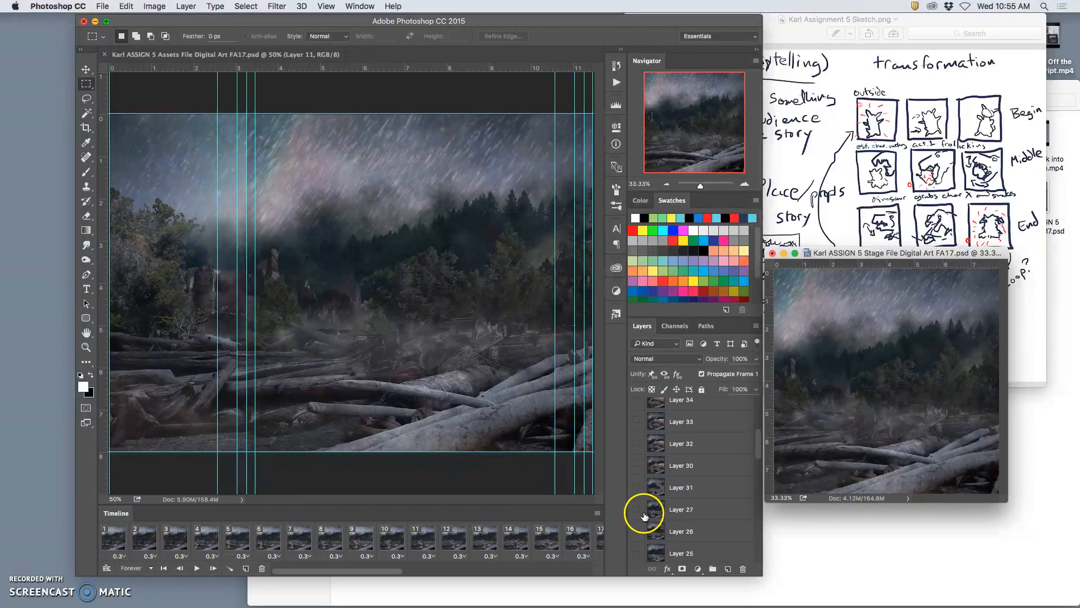
{"action": "scroll", "coordinate": [652, 511], "scroll_direction": "down", "scroll_amount": 12}
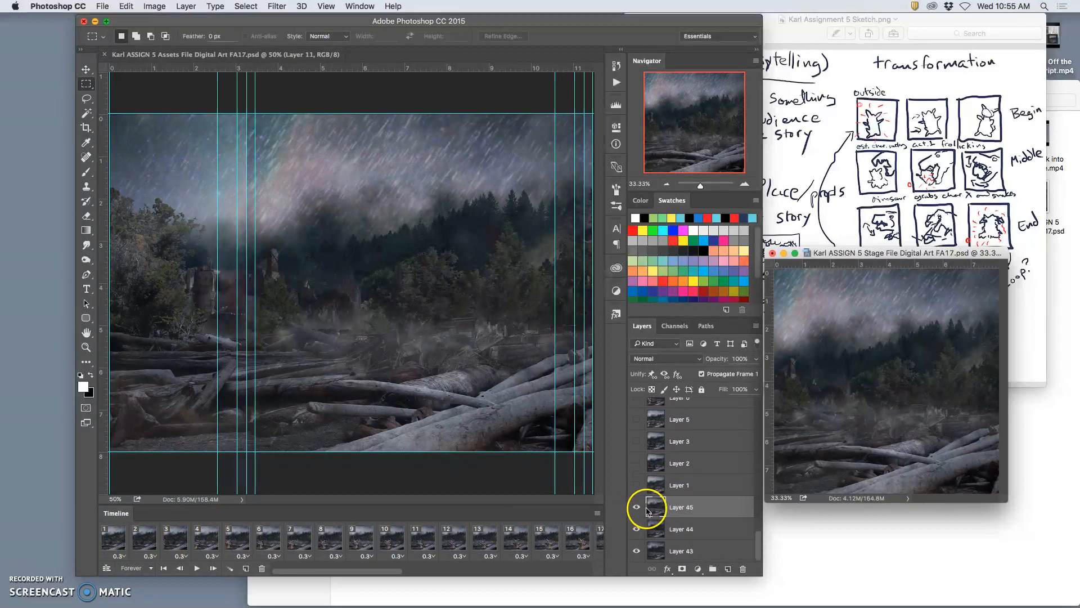
{"action": "left_click", "coordinate": [458, 540]}
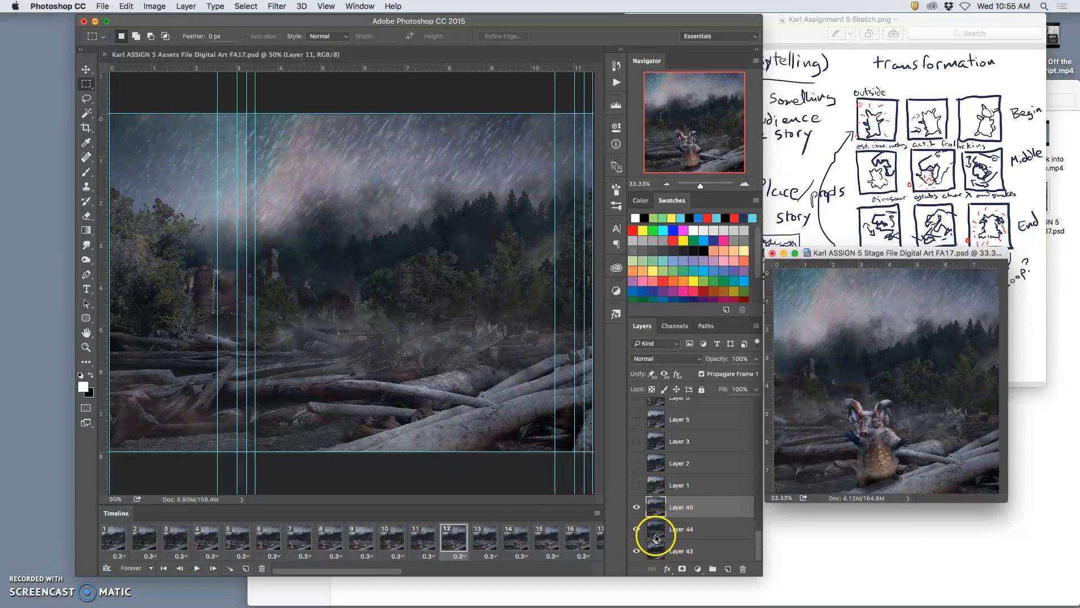
{"action": "left_click", "coordinate": [544, 542]}
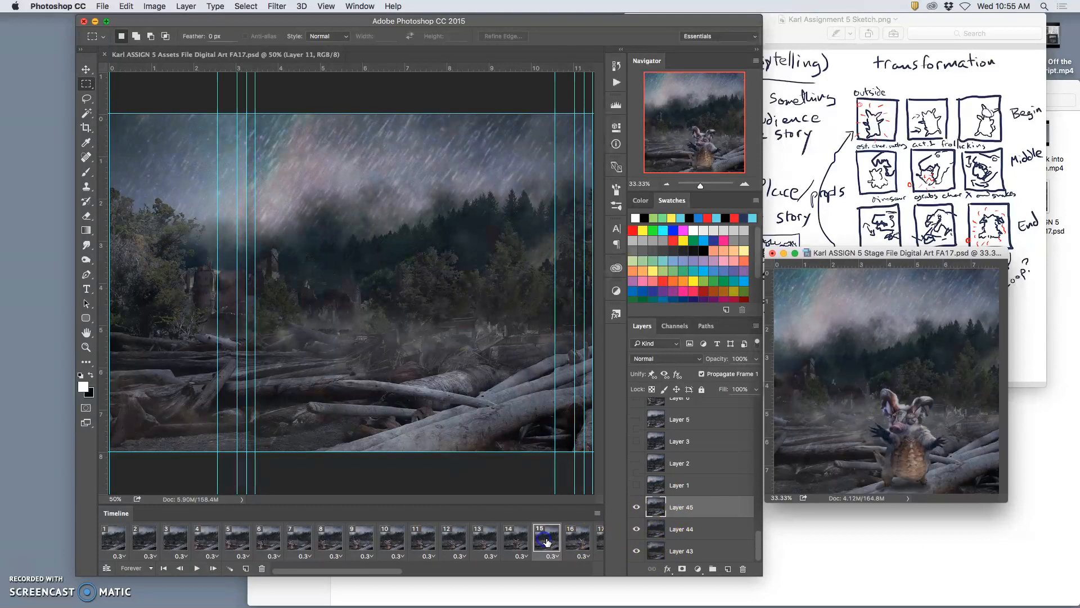
{"action": "scroll", "coordinate": [665, 527], "scroll_direction": "up", "scroll_amount": 5}
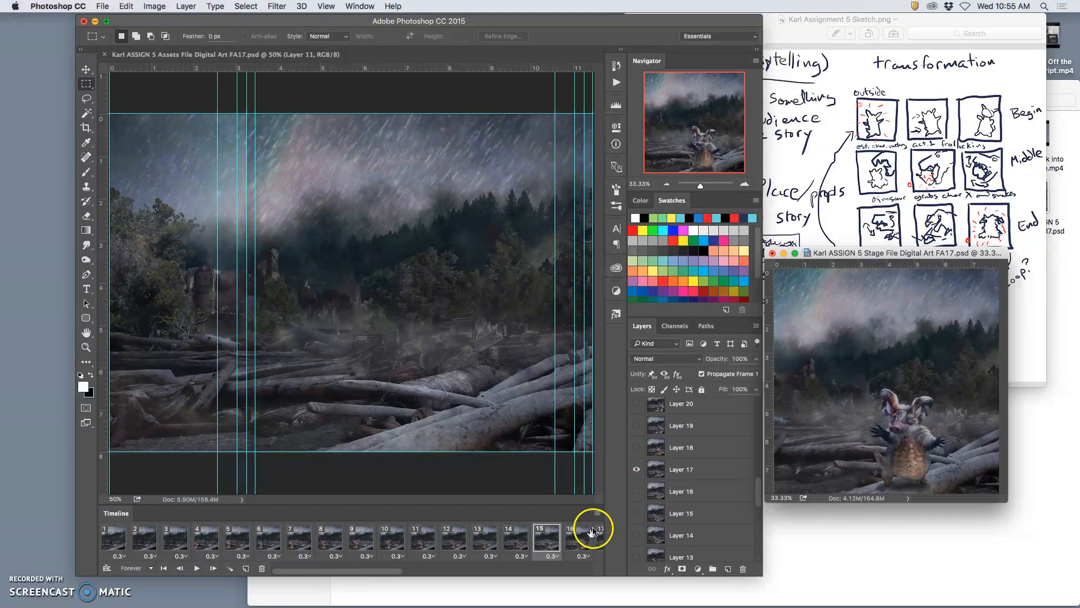
Step: Toggle Layer 17's visibility off and on in frame 15, and play the animation from frame 1
{"action": "left_click", "coordinate": [637, 471]}
{"action": "left_click", "coordinate": [636, 470]}
{"action": "left_click", "coordinate": [110, 544]}
{"action": "left_click", "coordinate": [195, 568]}
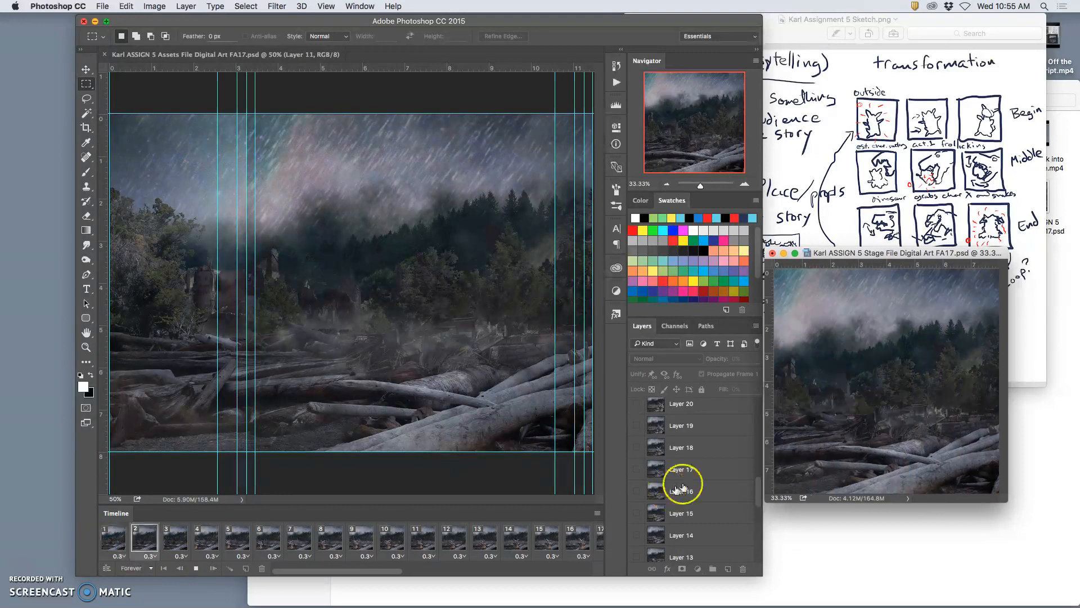
Step: Close the Assets file and dock the floating Stage file window in the main document area
{"action": "left_click", "coordinate": [105, 54]}
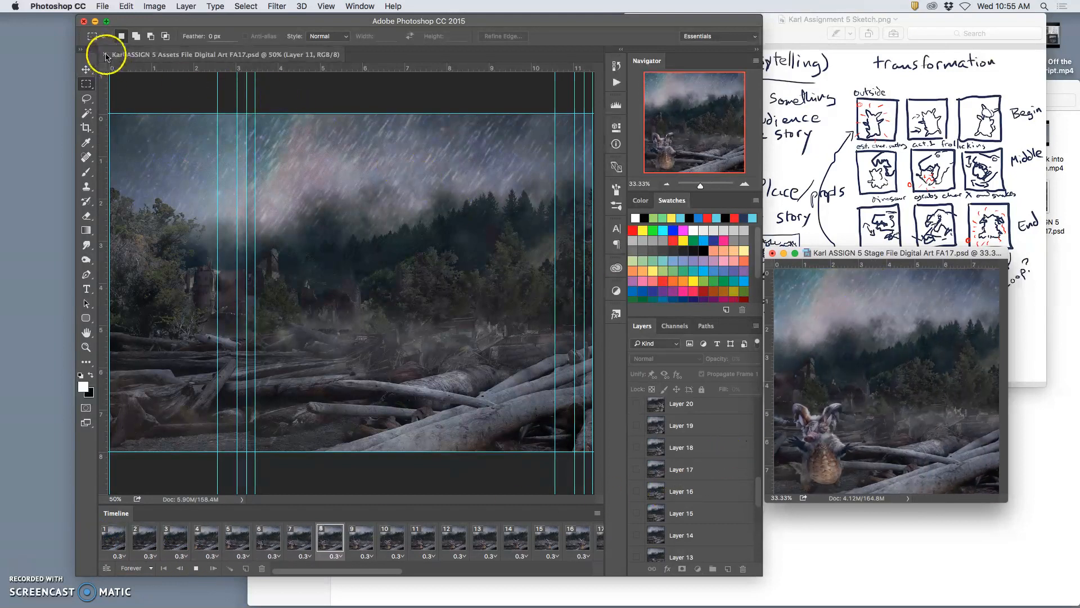
{"action": "left_click_drag", "start_coordinate": [902, 253], "coordinate": [358, 59]}
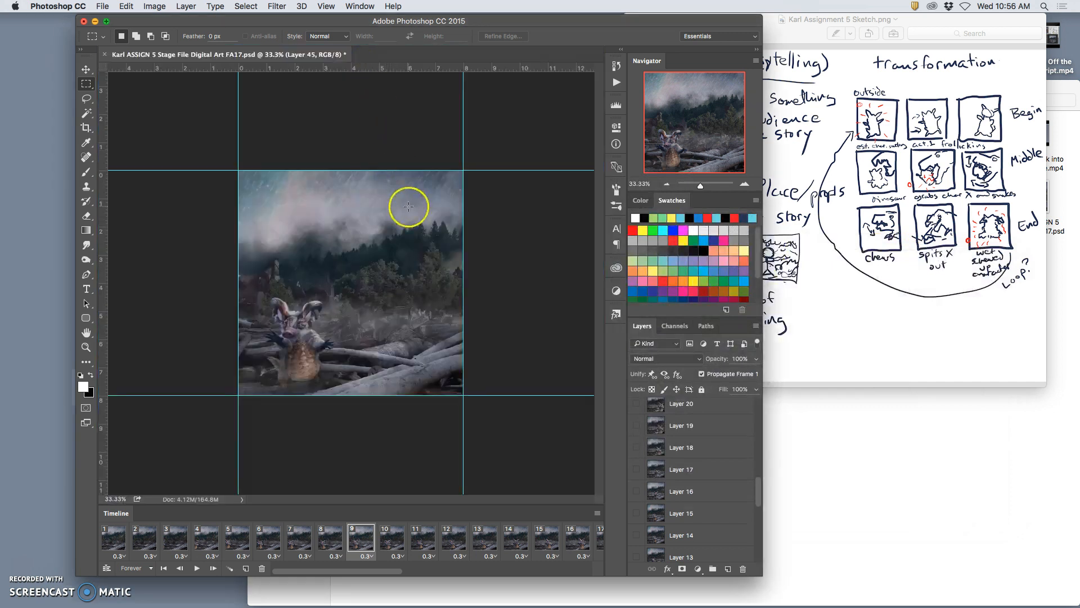
Step: Play the Stage file's animation enlarged to 50% and stop the playback
{"action": "key", "text": "super+equal"}
{"action": "left_click", "coordinate": [195, 567]}
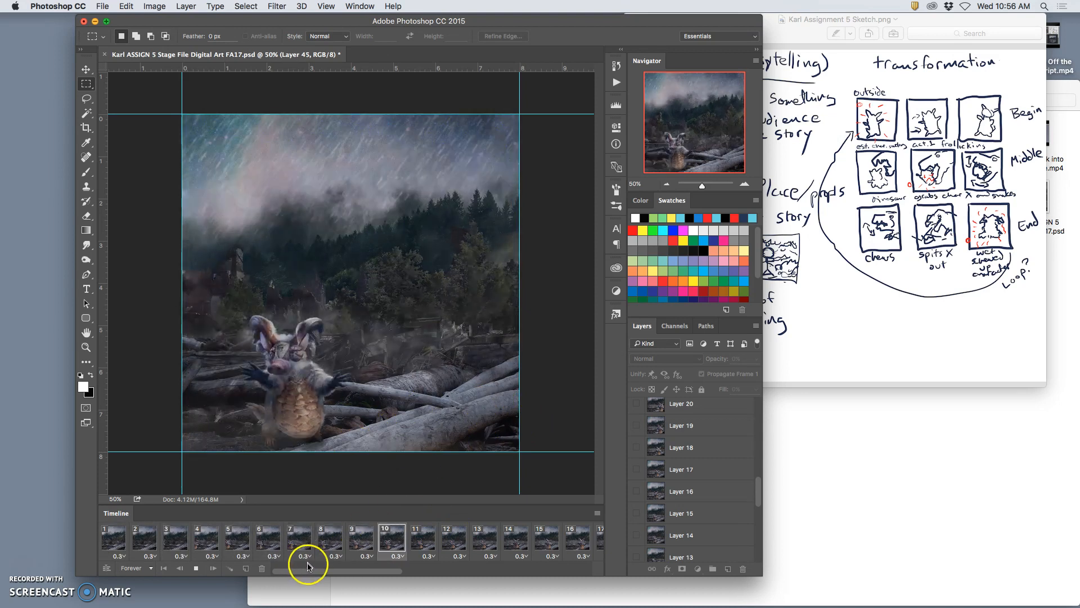
{"action": "left_click", "coordinate": [196, 568]}
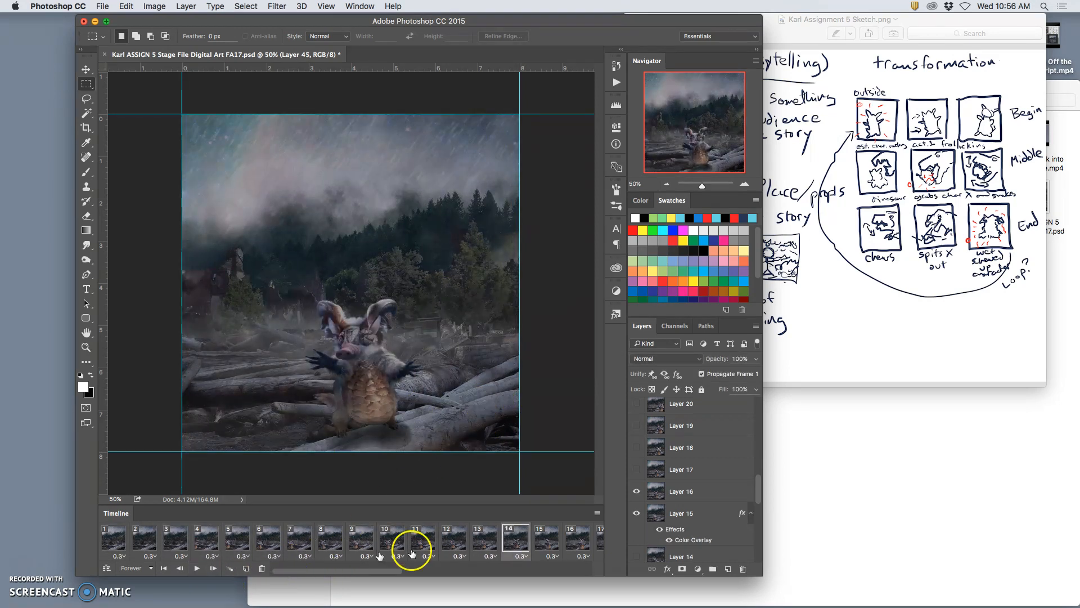
Step: Set the frame delay of frames 40, 39 and 38 to 0.5 seconds
{"action": "scroll", "coordinate": [443, 544], "scroll_direction": "right", "scroll_amount": 10}
{"action": "left_click", "coordinate": [580, 542]}
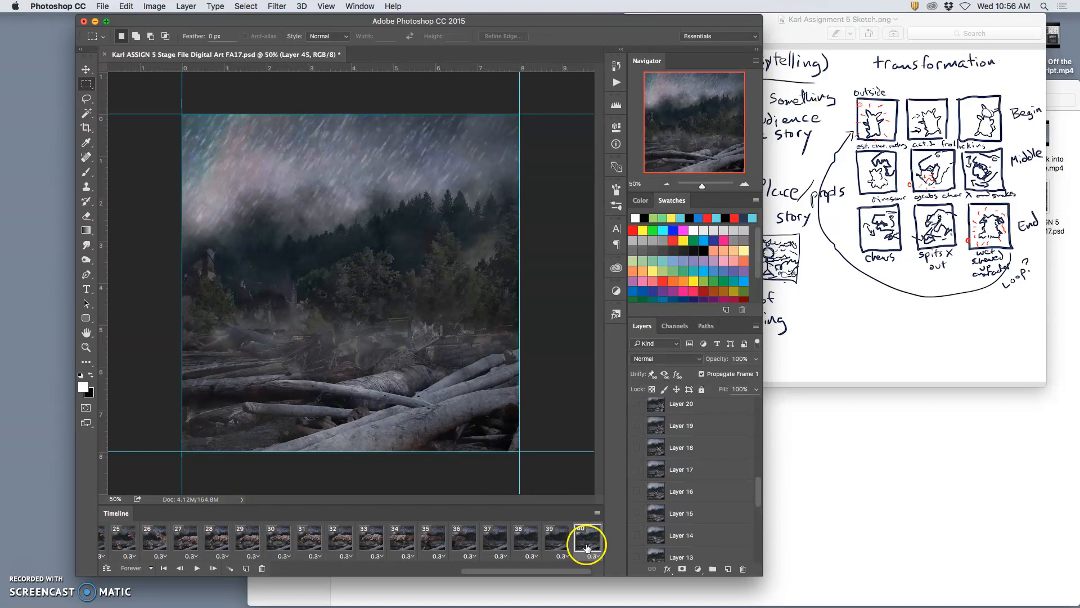
{"action": "left_click", "coordinate": [592, 556]}
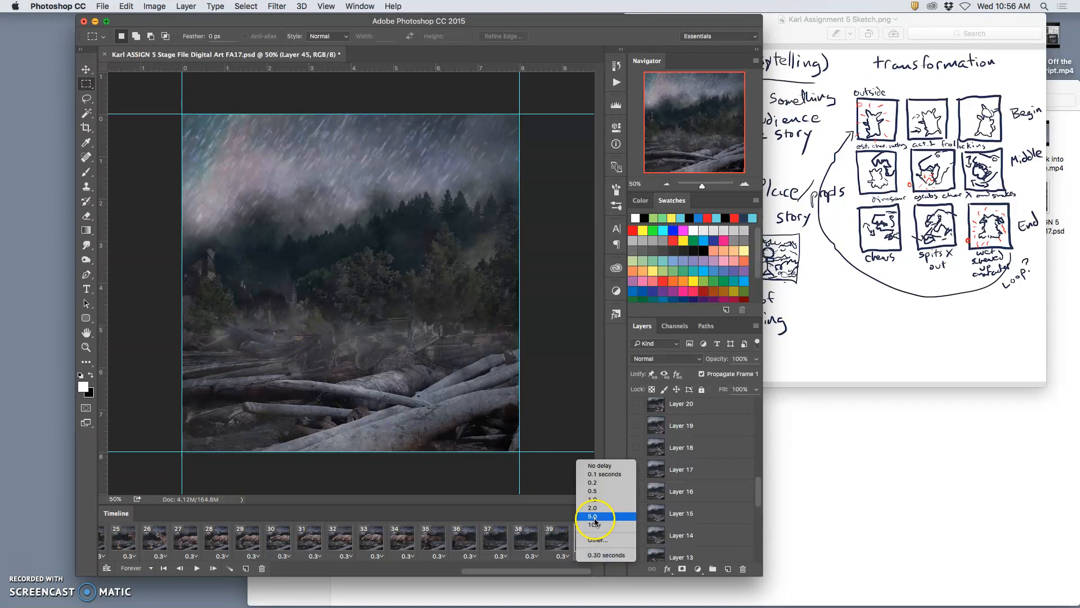
{"action": "left_click", "coordinate": [593, 490]}
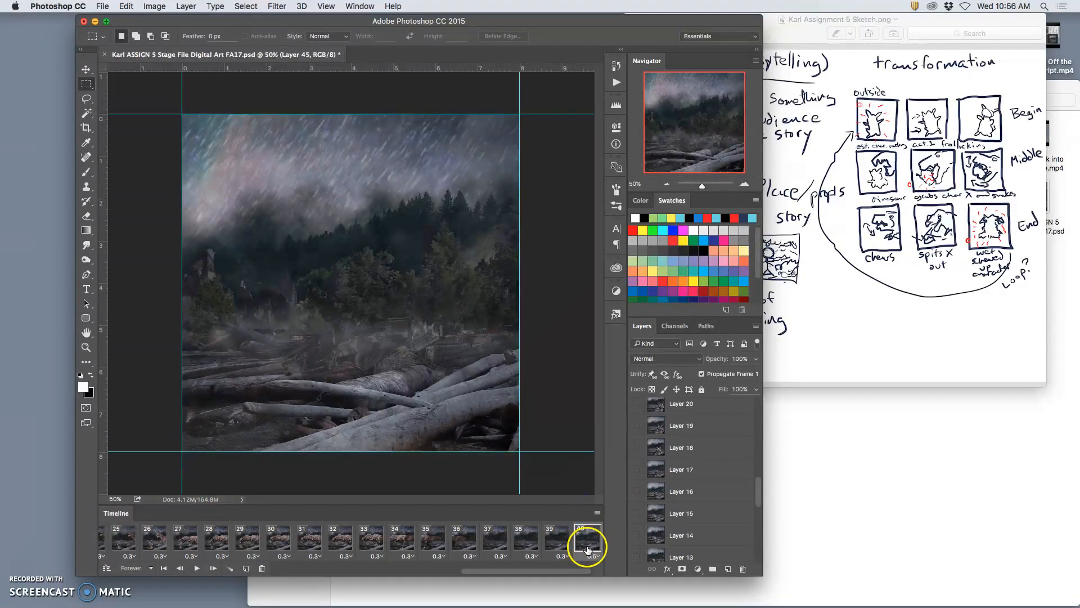
{"action": "left_click", "coordinate": [562, 556]}
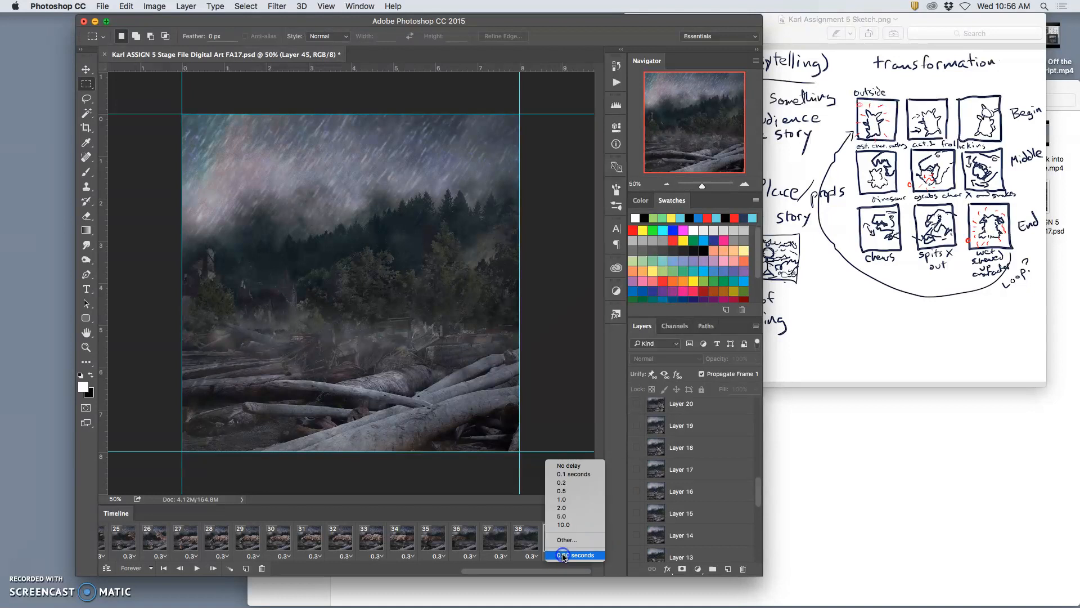
{"action": "left_click", "coordinate": [563, 491]}
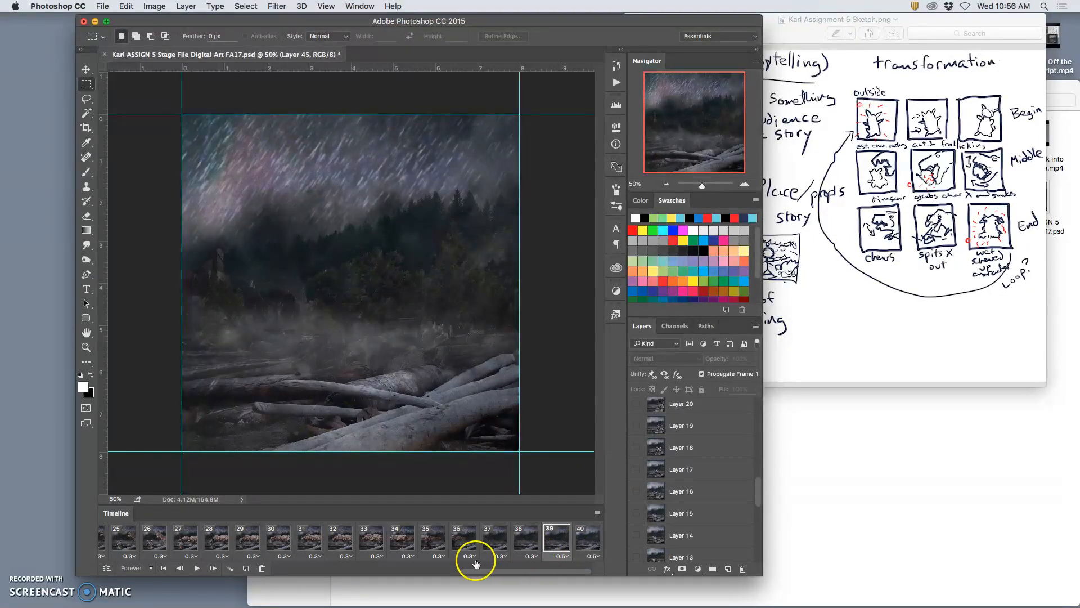
{"action": "left_click", "coordinate": [527, 556]}
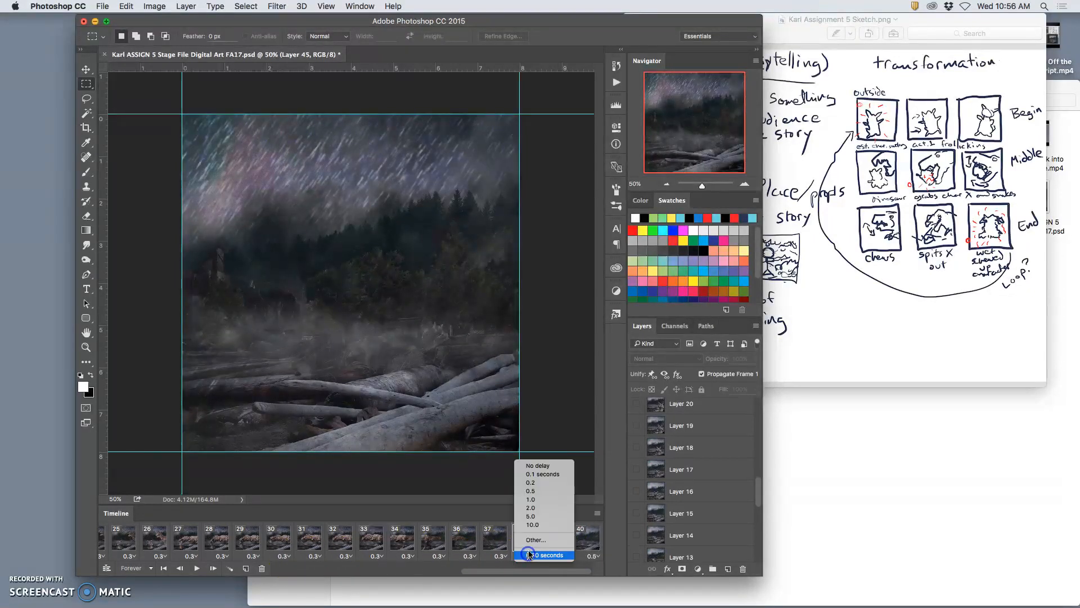
{"action": "left_click", "coordinate": [526, 491]}
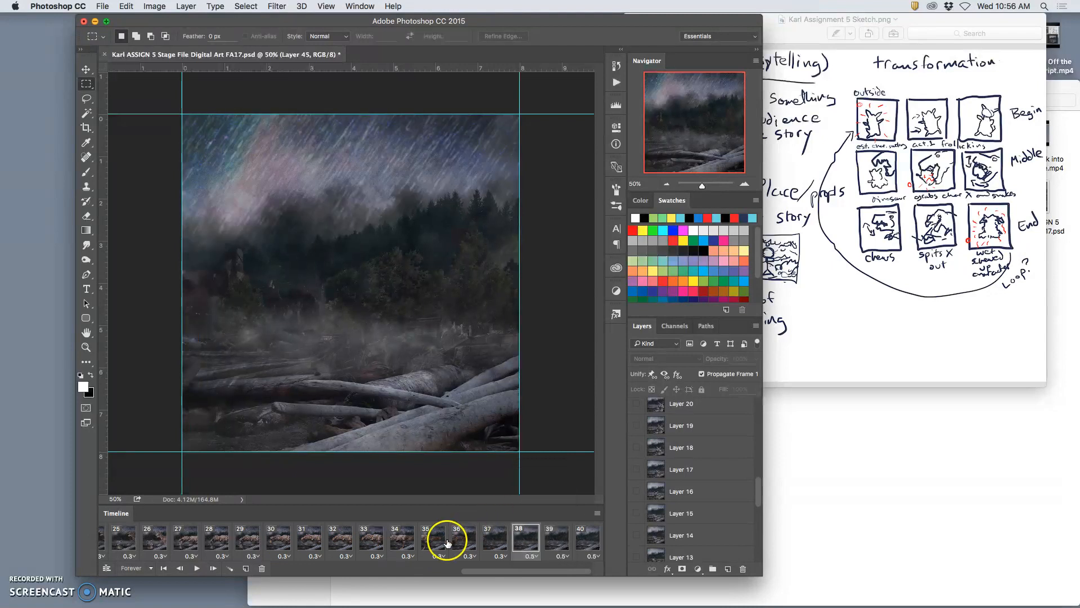
Step: Inspect the dinosaur's exit in frames 36 and 37, and play the animation to check its timing
{"action": "left_click", "coordinate": [346, 540]}
{"action": "left_click", "coordinate": [436, 540]}
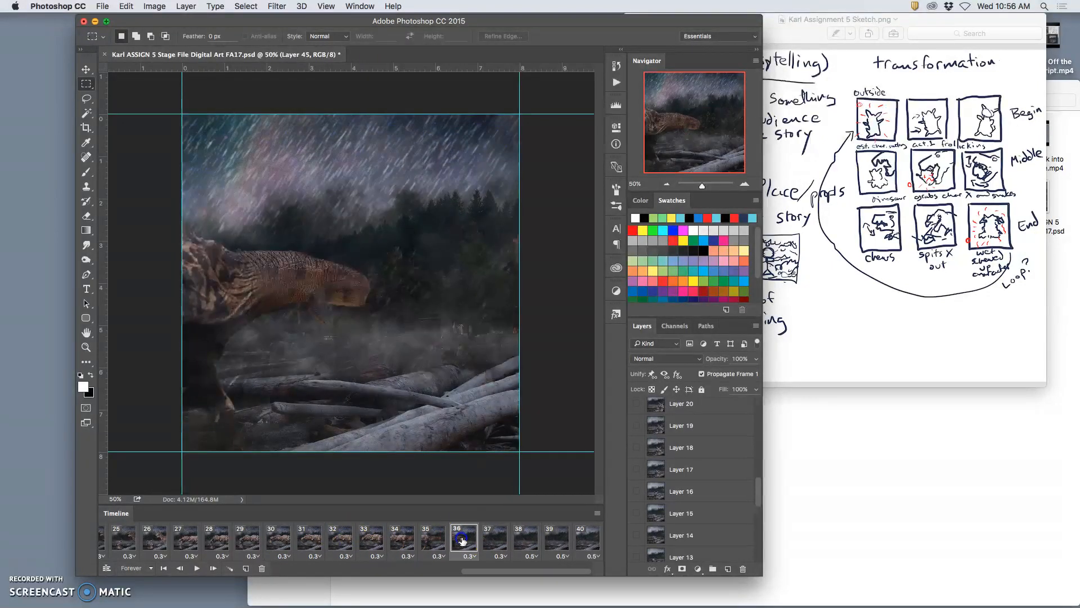
{"action": "left_click", "coordinate": [486, 540]}
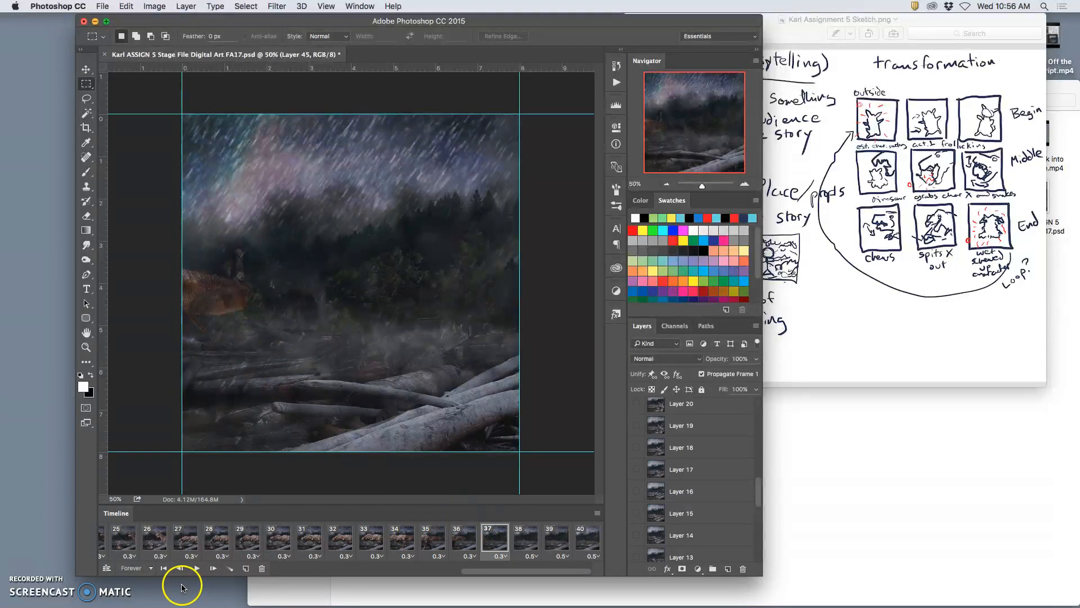
{"action": "left_click", "coordinate": [171, 542]}
{"action": "left_click", "coordinate": [197, 568]}
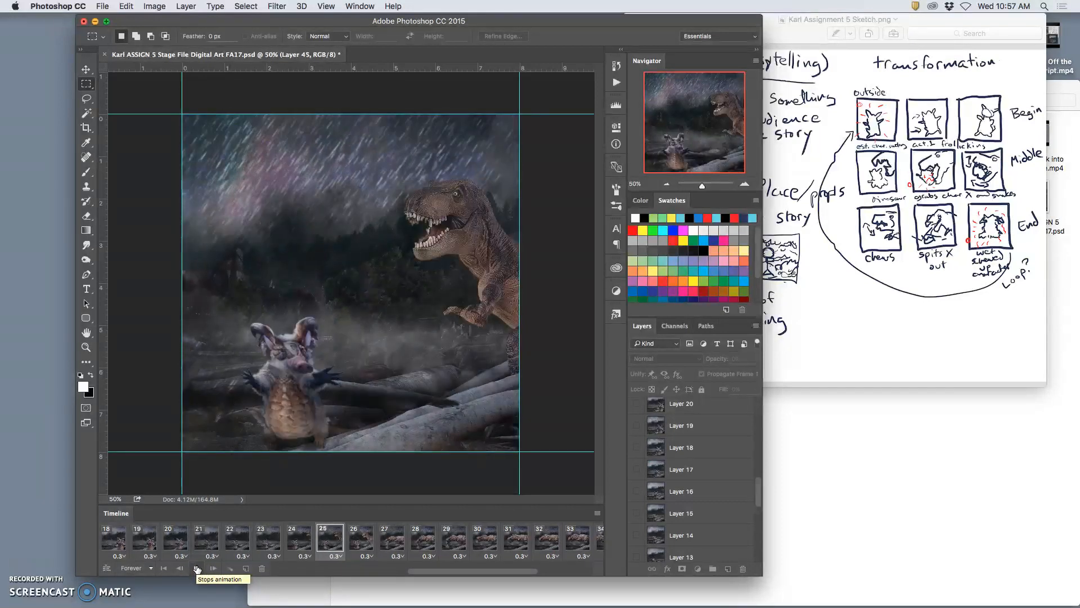
{"action": "left_click", "coordinate": [197, 569]}
Step: Set the delay of all animation frames to 0.25 seconds and play the animation to check the speed
{"action": "scroll", "coordinate": [309, 549], "scroll_direction": "right", "scroll_amount": 5}
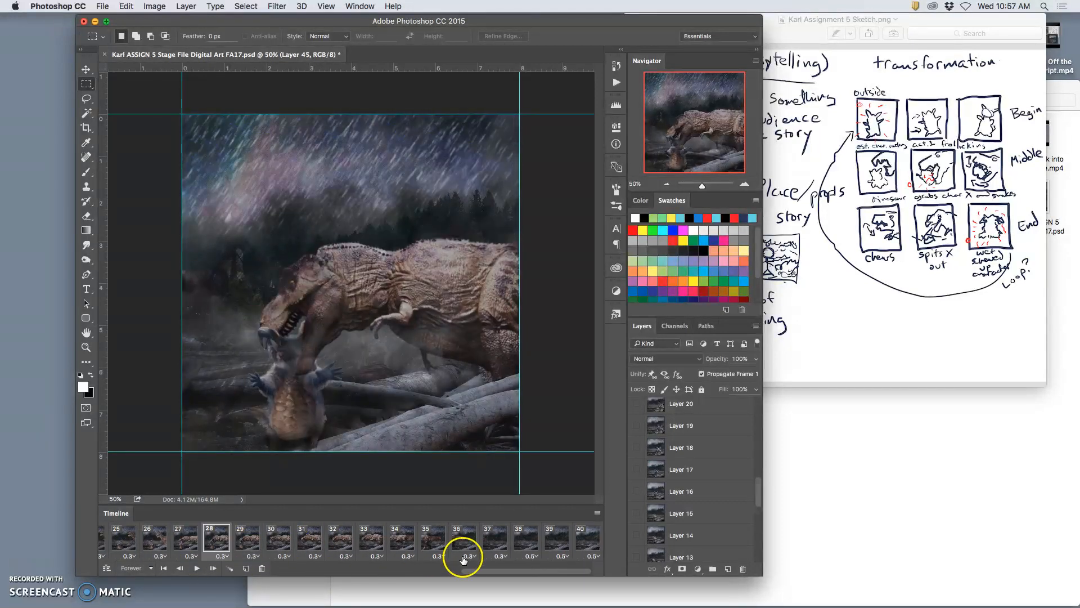
{"action": "left_click", "coordinate": [543, 552]}
{"action": "scroll", "coordinate": [431, 551], "scroll_direction": "left", "scroll_amount": 5}
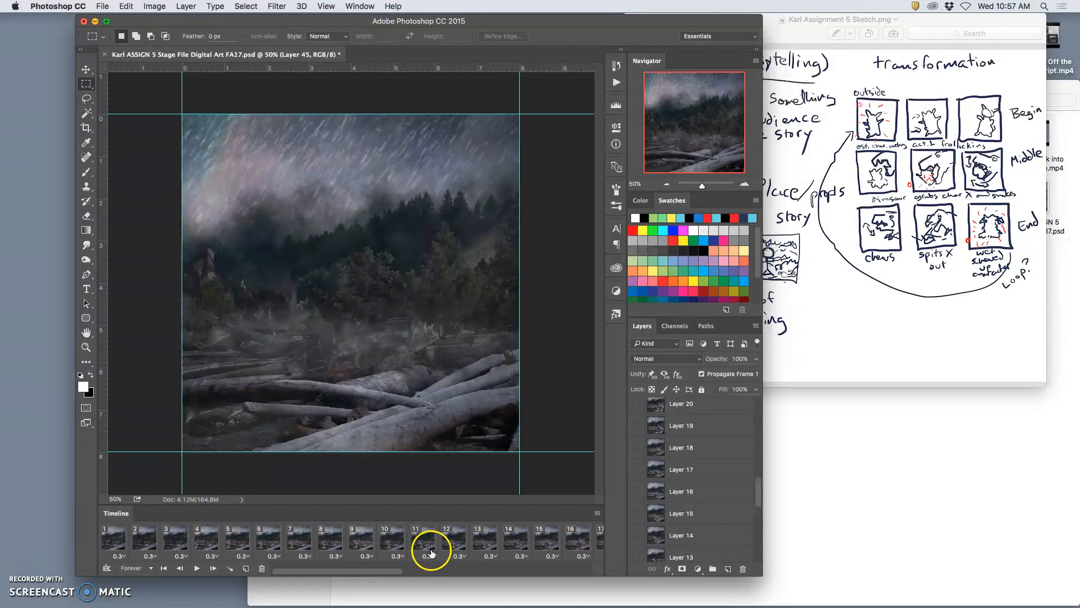
{"action": "left_click", "coordinate": [118, 541]}
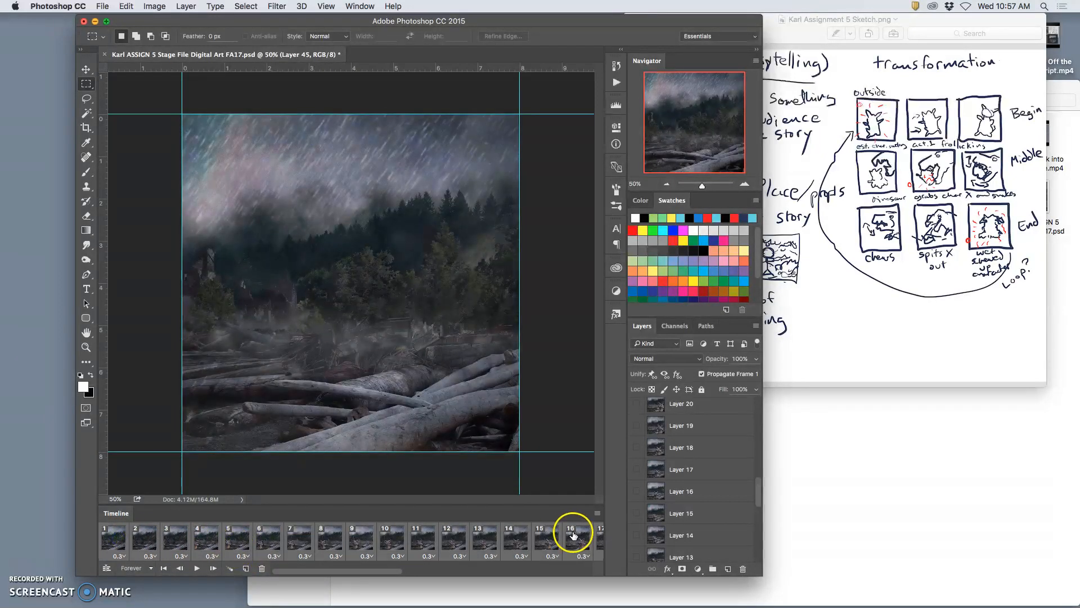
{"action": "left_click", "coordinate": [597, 515]}
{"action": "left_click", "coordinate": [547, 501]}
{"action": "left_click", "coordinate": [524, 557]}
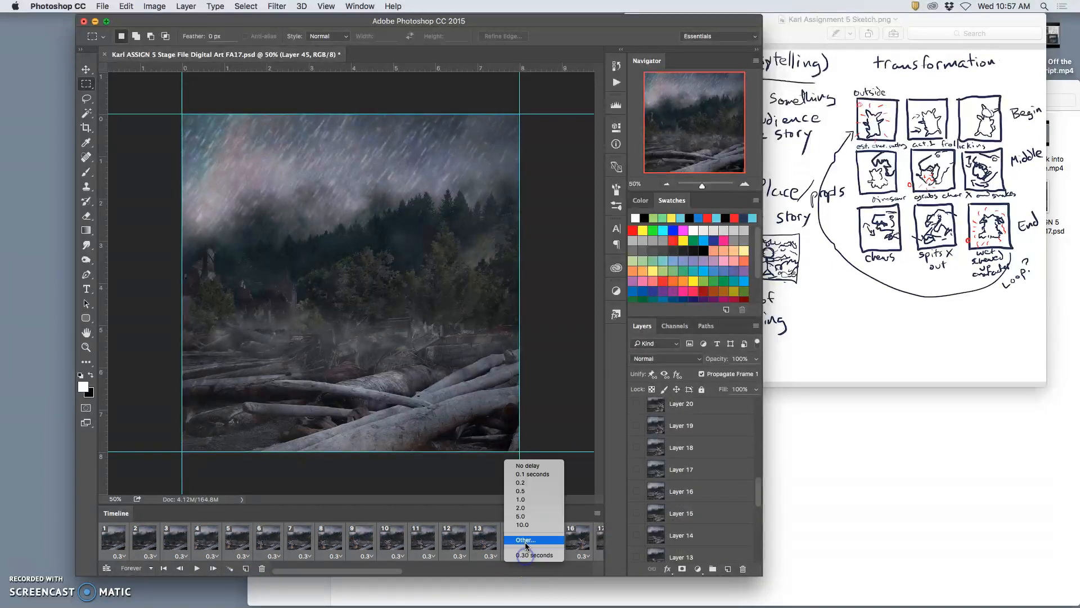
{"action": "left_click", "coordinate": [525, 539]}
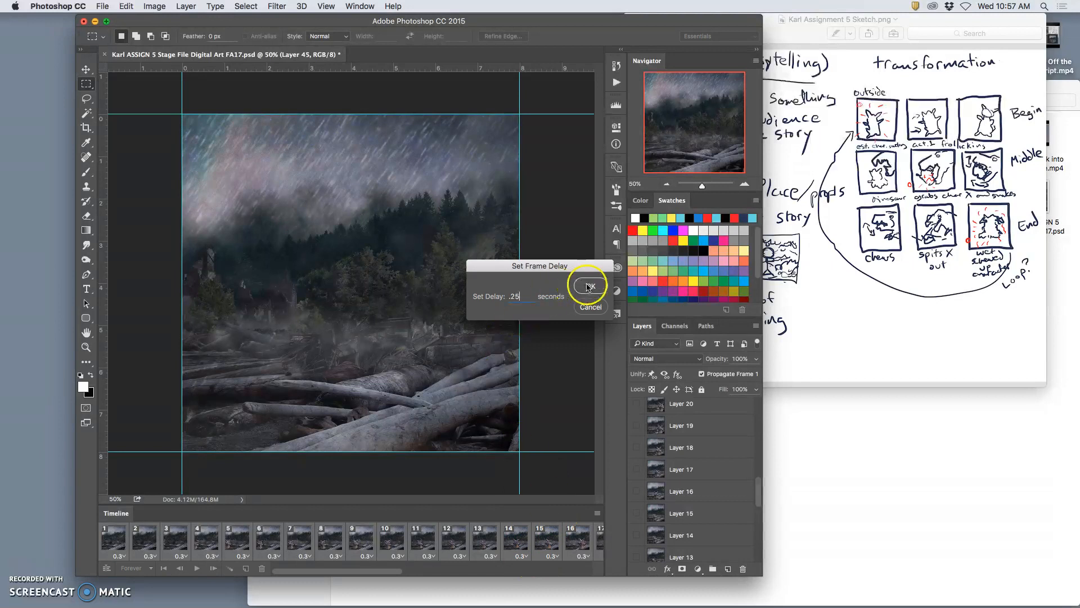
{"action": "left_click", "coordinate": [588, 287]}
{"action": "left_click", "coordinate": [192, 568]}
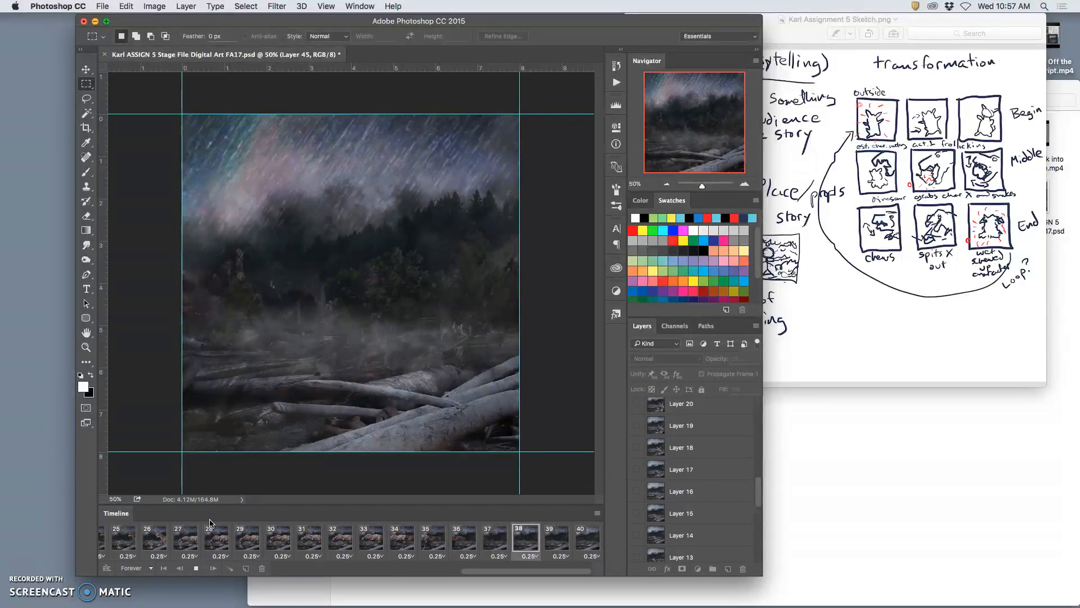
{"action": "left_click", "coordinate": [195, 567]}
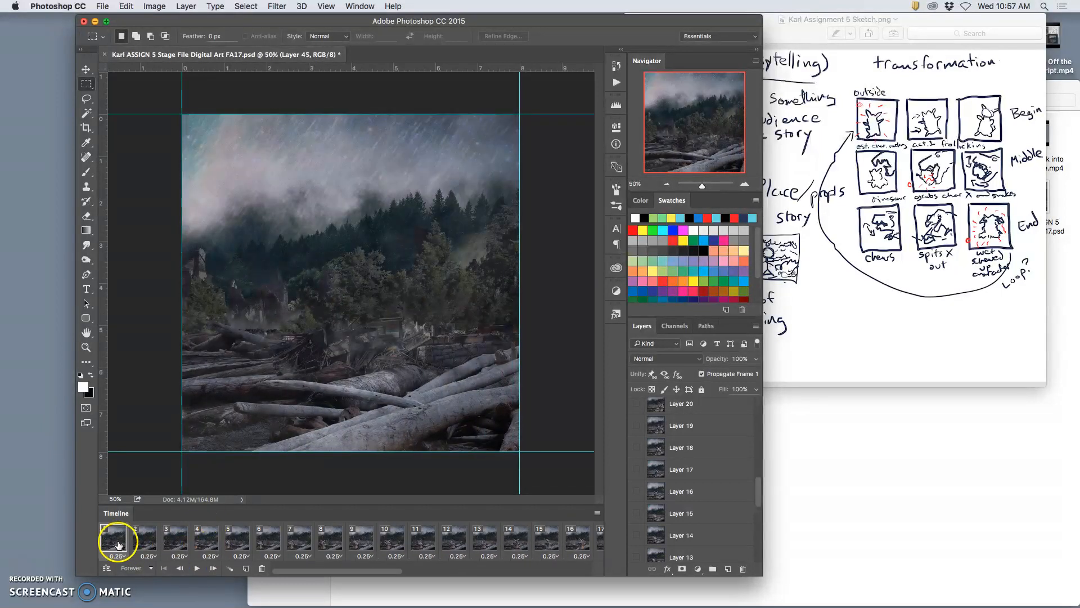
Step: Set the delay of frames 1 through 40 to 0.4 seconds and play the animation to check the speed
{"action": "scroll", "coordinate": [344, 549], "scroll_direction": "right", "scroll_amount": 10}
{"action": "left_click", "coordinate": [589, 543], "text": "shift"}
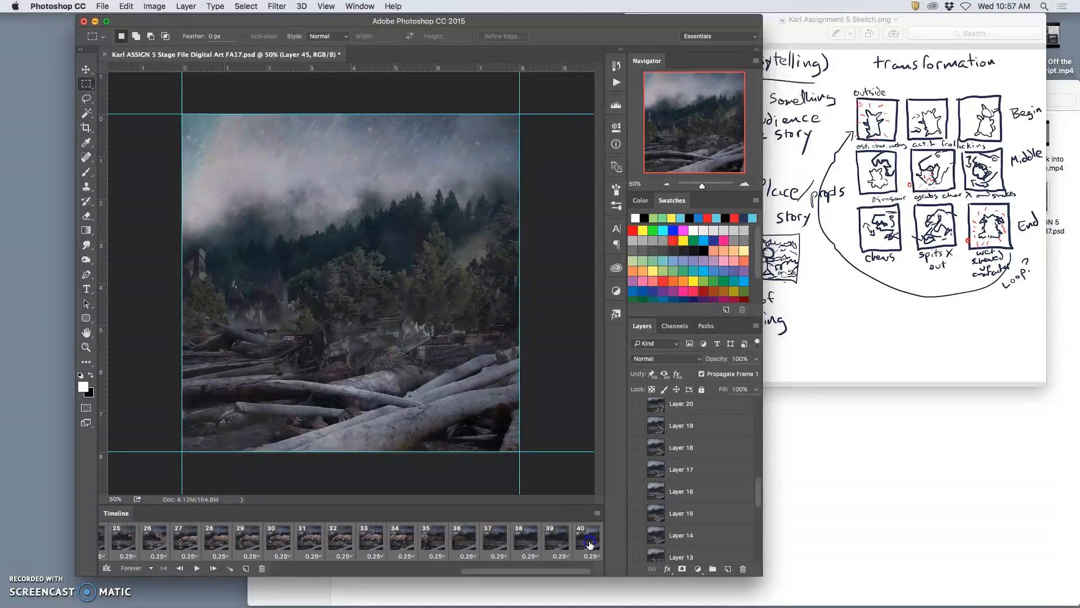
{"action": "left_click", "coordinate": [594, 557]}
{"action": "left_click", "coordinate": [592, 544]}
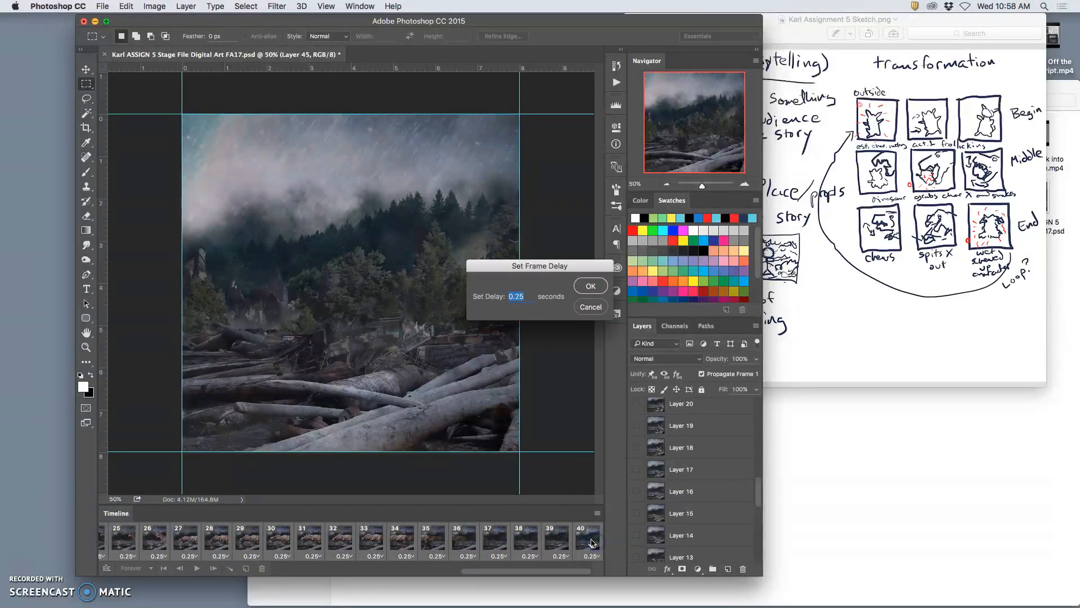
{"action": "left_click", "coordinate": [591, 288]}
{"action": "left_click", "coordinate": [197, 570]}
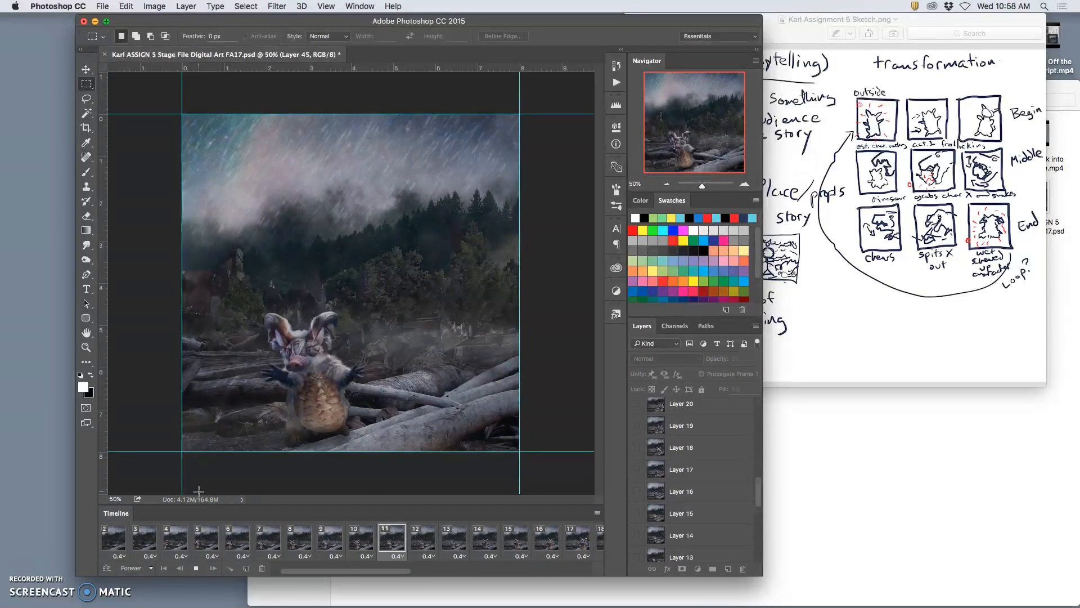
{"action": "left_click", "coordinate": [196, 568]}
Step: Set the delay of frames 2 through 40 to 0.3 seconds and play the animation to check the speed
{"action": "left_click", "coordinate": [127, 557]}
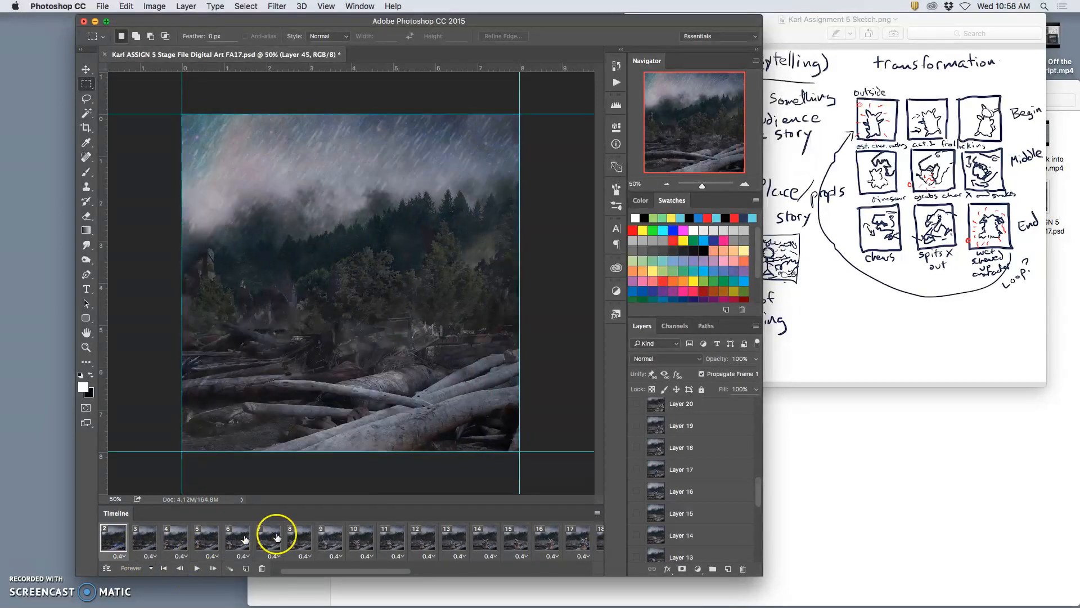
{"action": "scroll", "coordinate": [320, 536], "scroll_direction": "right", "scroll_amount": 10}
{"action": "left_click", "coordinate": [589, 542]}
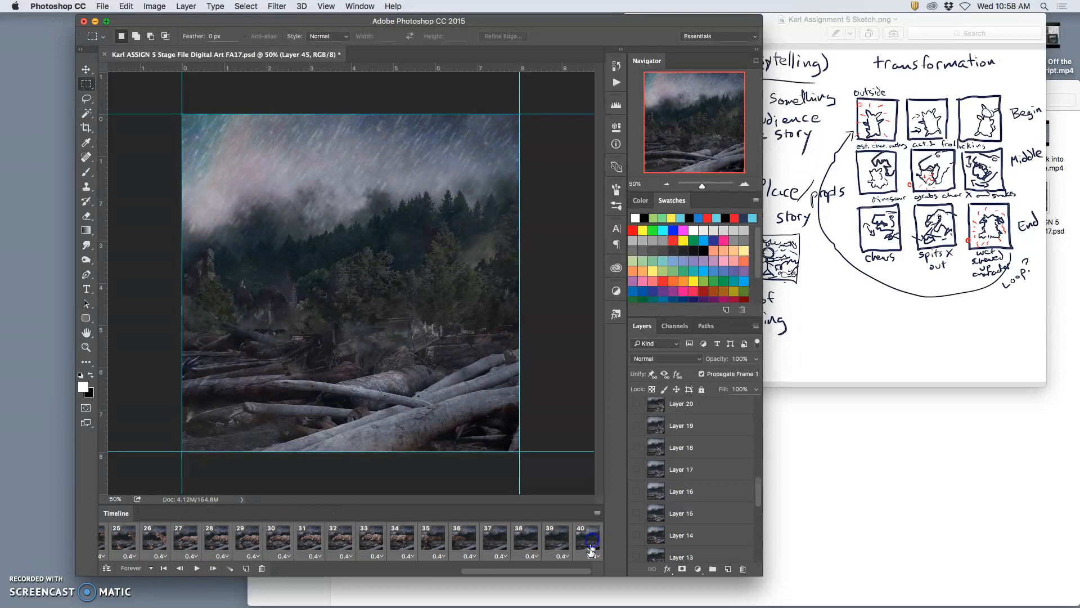
{"action": "left_click", "coordinate": [594, 557]}
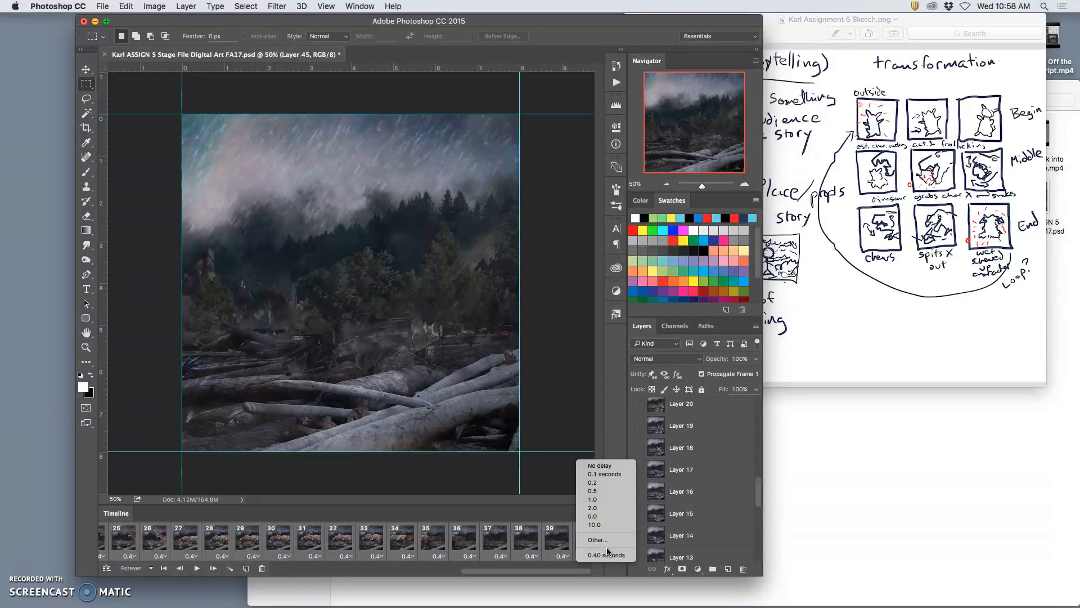
{"action": "left_click", "coordinate": [603, 542]}
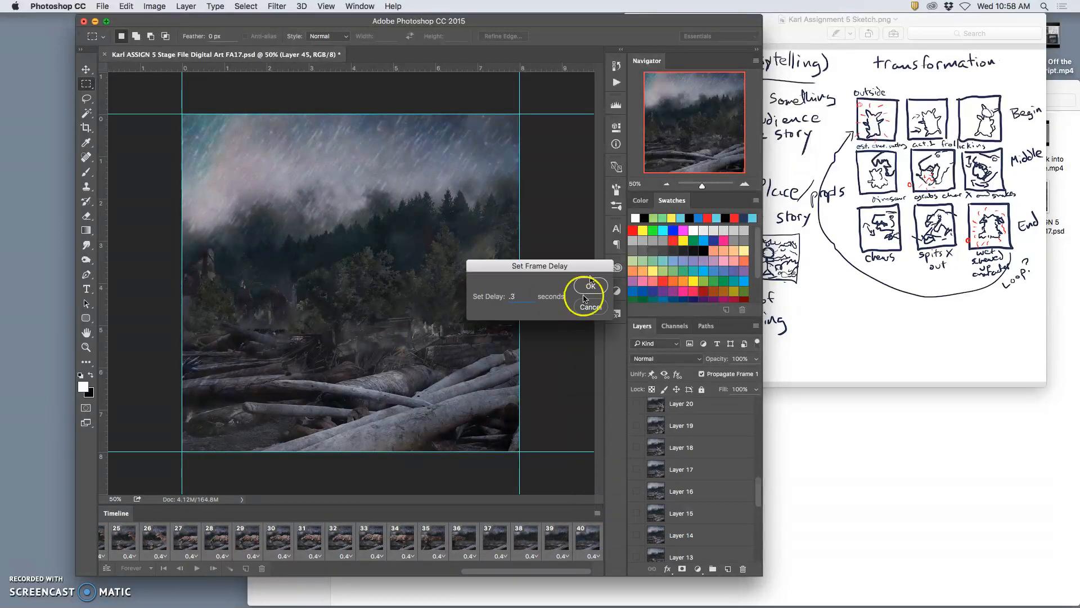
{"action": "type", "text": ".3"}
{"action": "left_click", "coordinate": [595, 289]}
{"action": "left_click", "coordinate": [197, 568]}
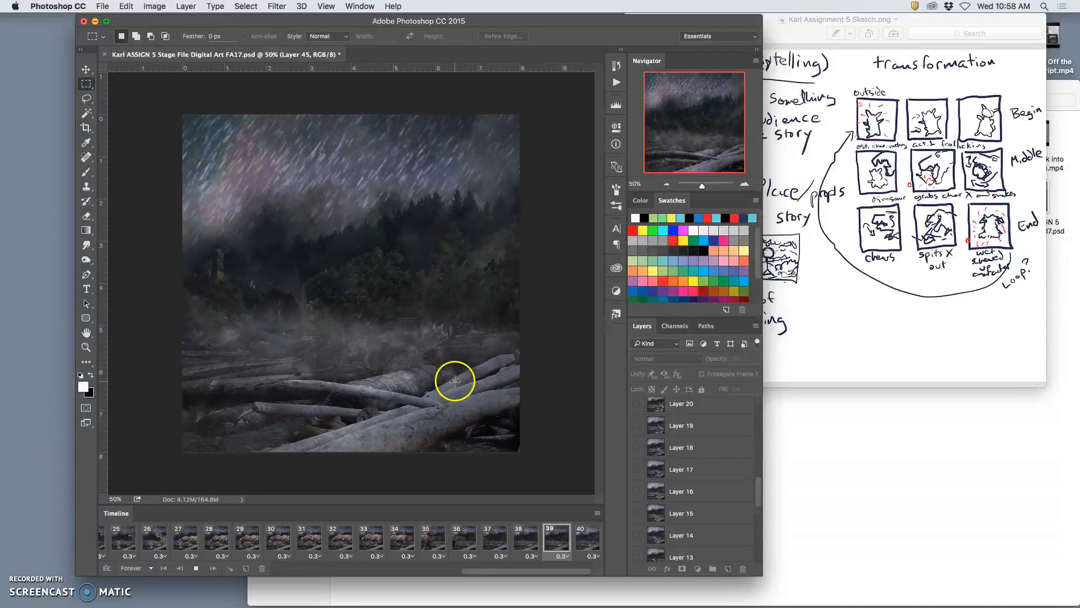
{"action": "left_click", "coordinate": [196, 569]}
Step: Save the Photoshop document and check its image dimensions and resolution, keeping the existing size
{"action": "left_click", "coordinate": [102, 6]}
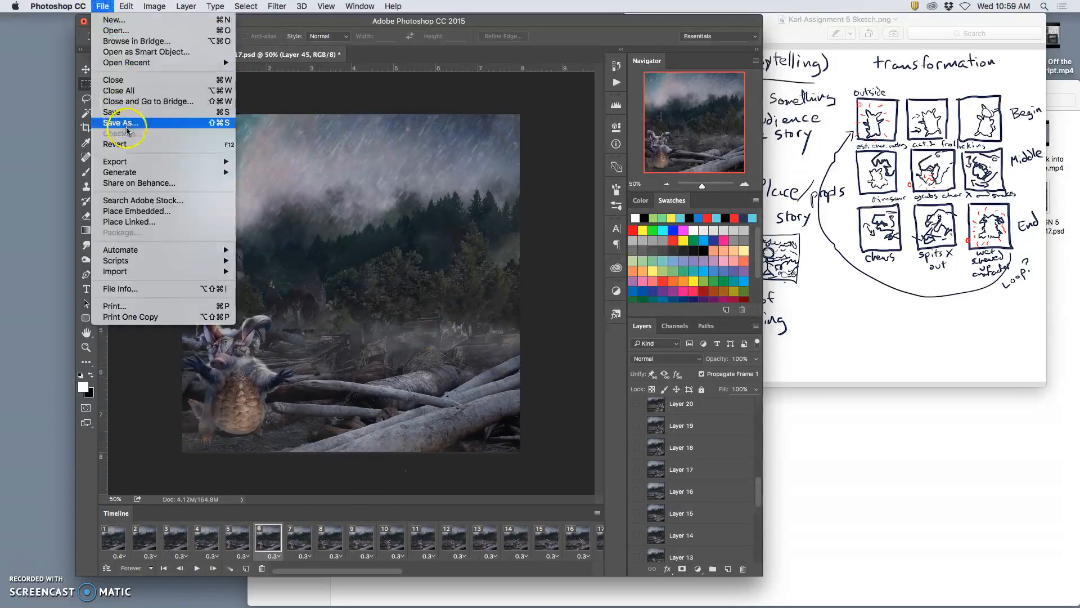
{"action": "left_click", "coordinate": [121, 112]}
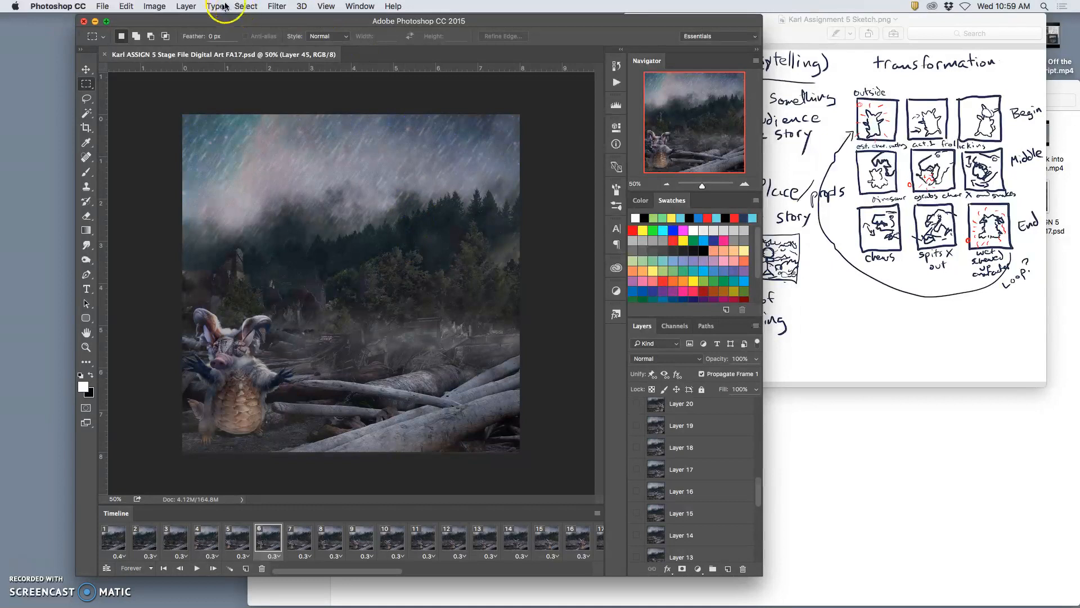
{"action": "left_click", "coordinate": [150, 7]}
{"action": "left_click", "coordinate": [160, 97]}
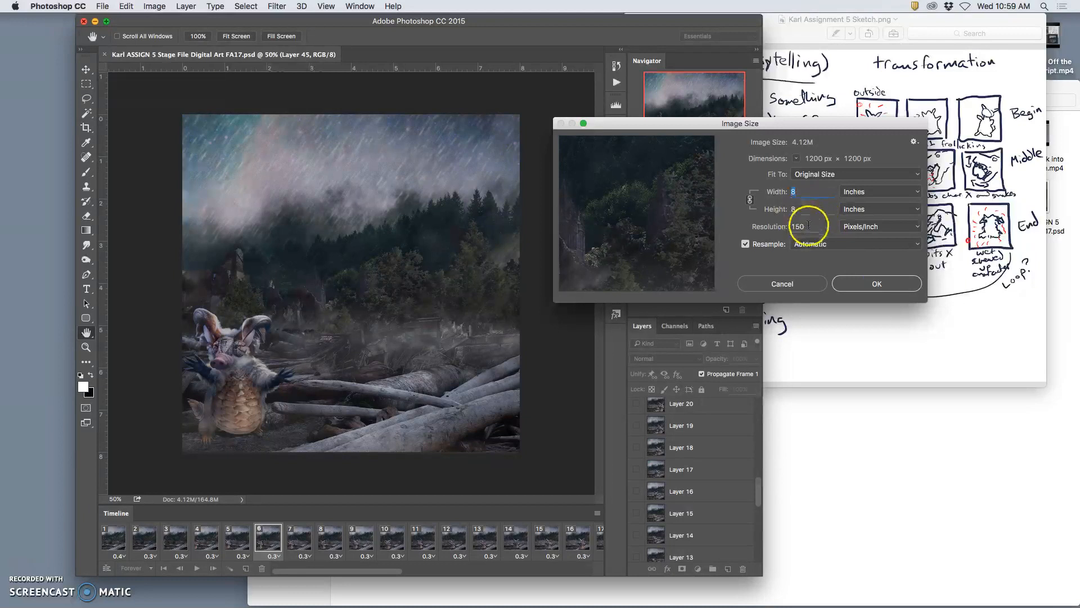
{"action": "left_click", "coordinate": [898, 284]}
{"action": "key", "text": "m"}
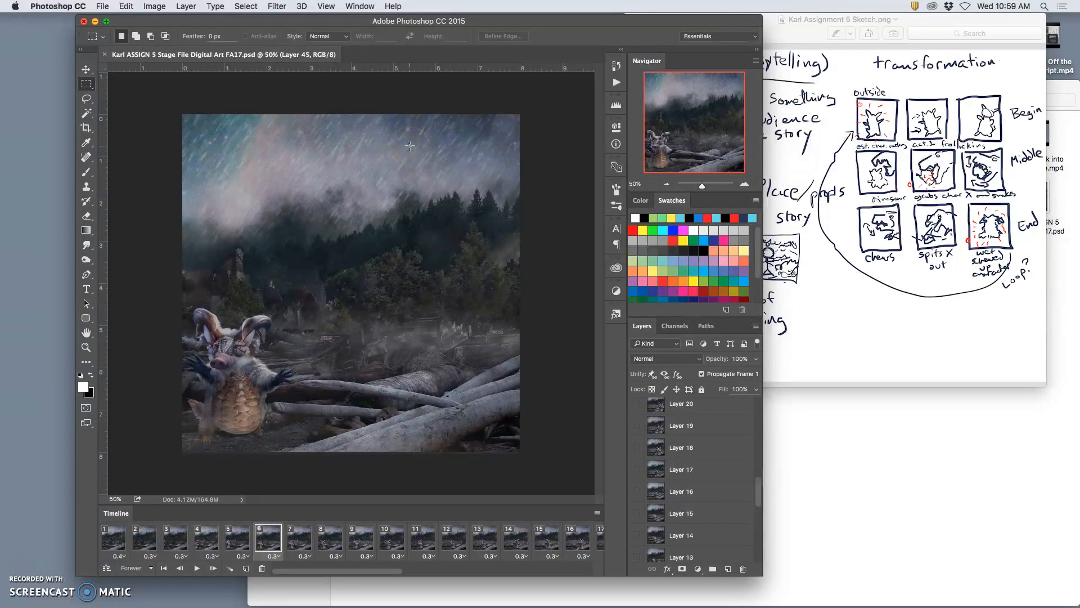
Step: Save a copy of the Stage file as a CompuServe GIF on the Desktop with 256 colors and Normal row order
{"action": "left_click", "coordinate": [103, 6]}
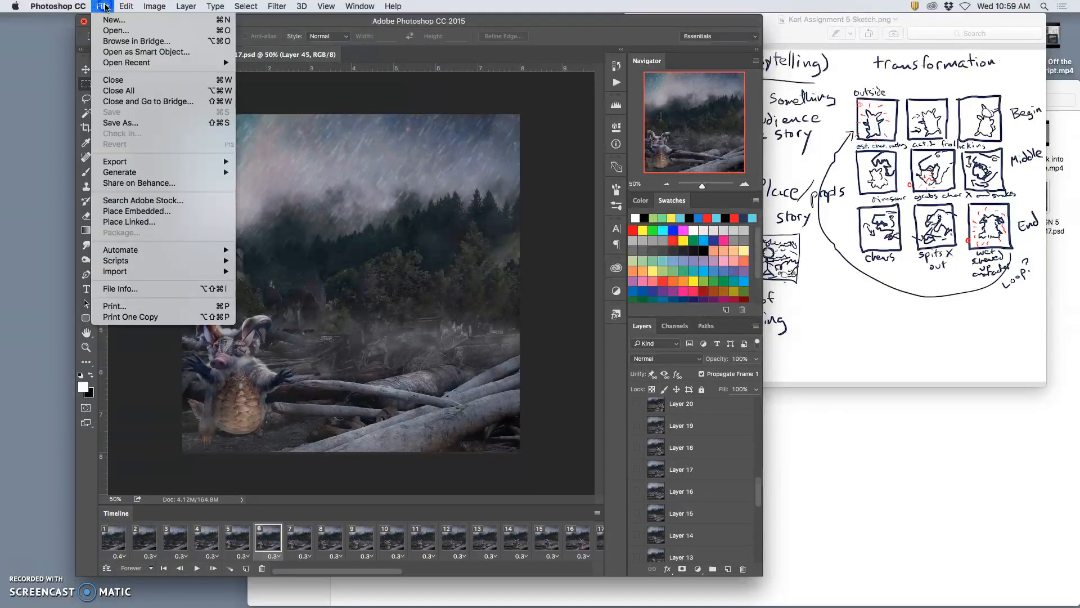
{"action": "left_click", "coordinate": [146, 128]}
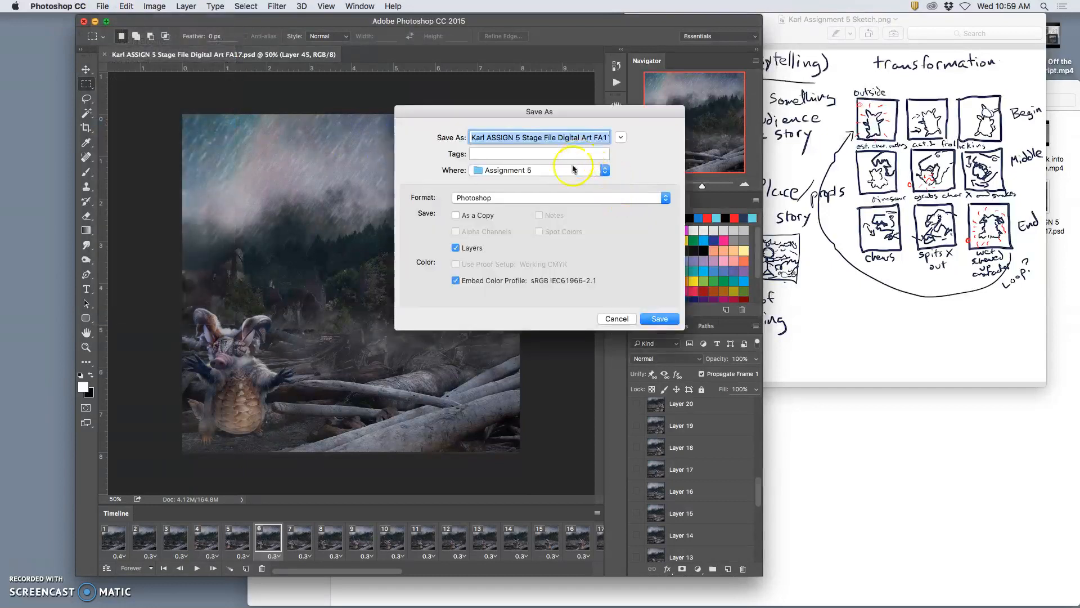
{"action": "left_click", "coordinate": [540, 202]}
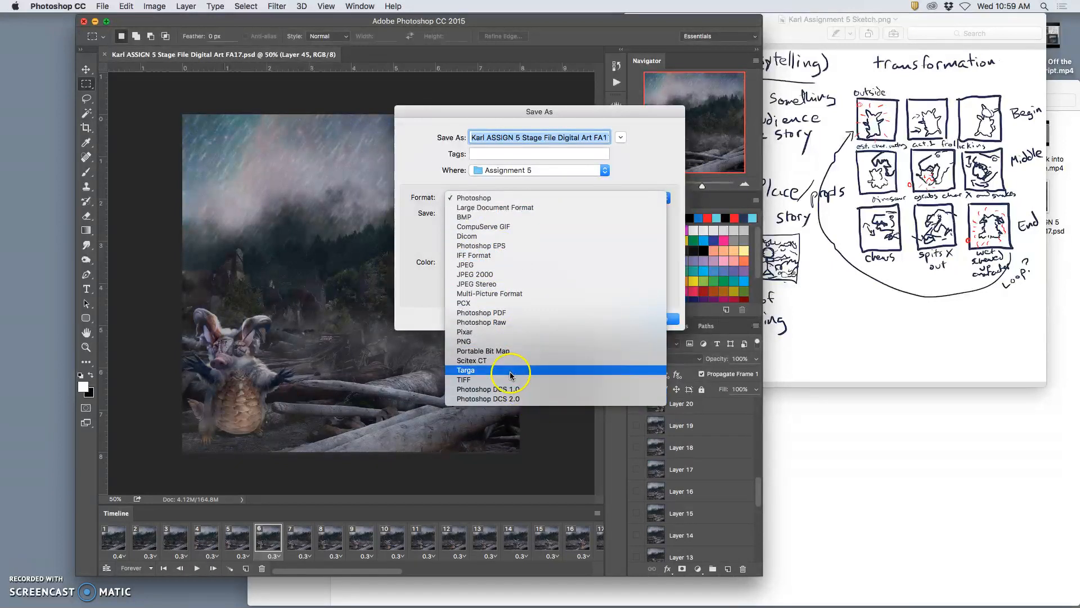
{"action": "left_click", "coordinate": [488, 226]}
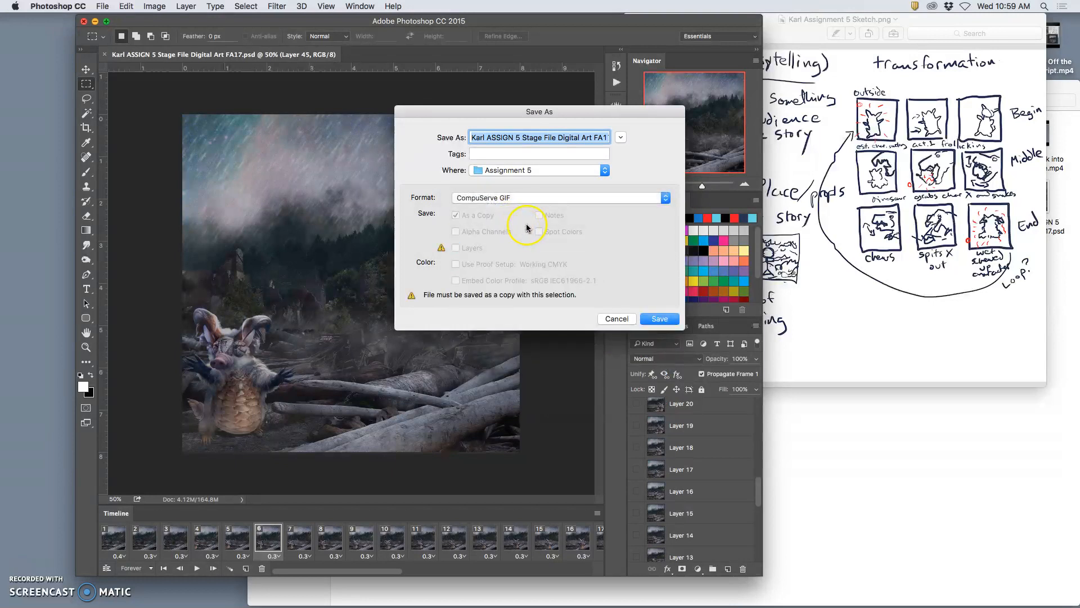
{"action": "left_click", "coordinate": [660, 319]}
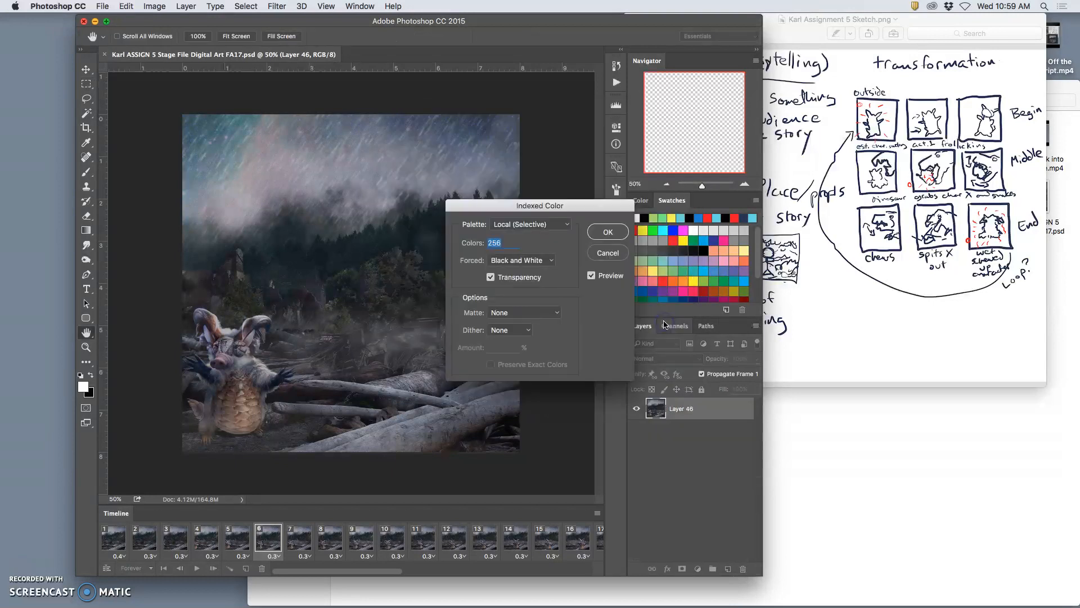
{"action": "left_click", "coordinate": [612, 234]}
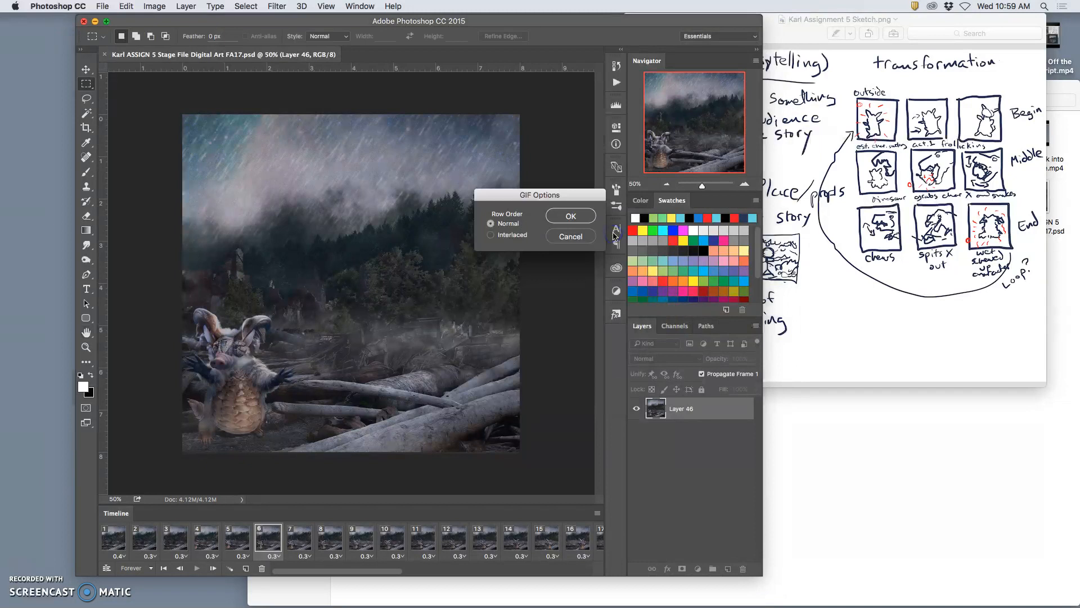
{"action": "left_click", "coordinate": [579, 216]}
{"action": "left_click", "coordinate": [590, 221]}
Step: Check the file size of the saved GIF on the Desktop
{"action": "key", "text": "F11"}
{"action": "right_click", "coordinate": [1036, 172]}
{"action": "left_click", "coordinate": [905, 243]}
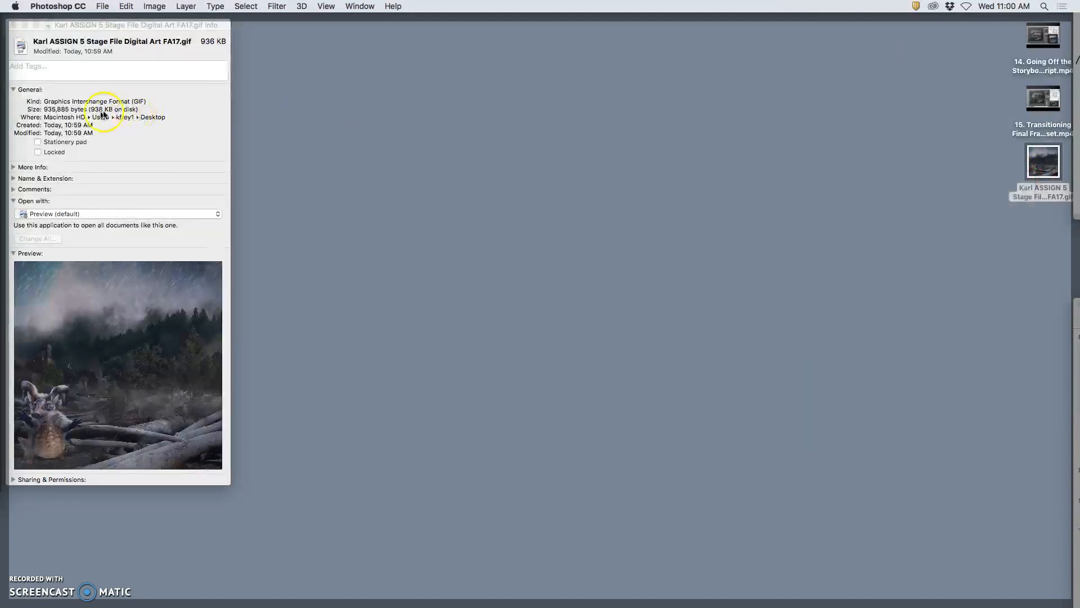
{"action": "left_click", "coordinate": [13, 26]}
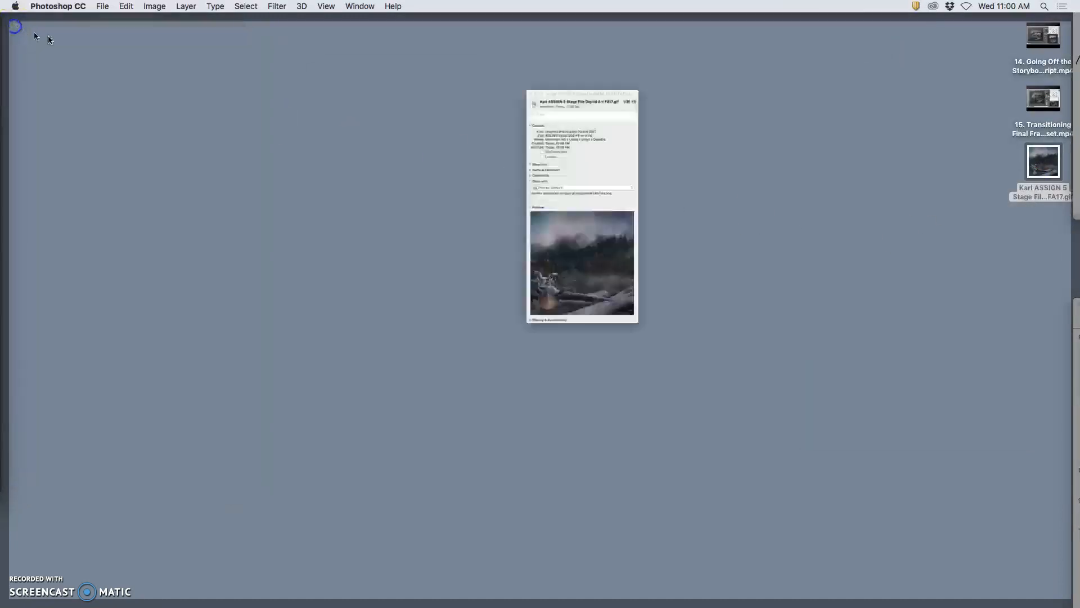
Step: Open the Desktop GIF in Google Chrome to check whether it animates, and close the browser window
{"action": "right_click", "coordinate": [1044, 167]}
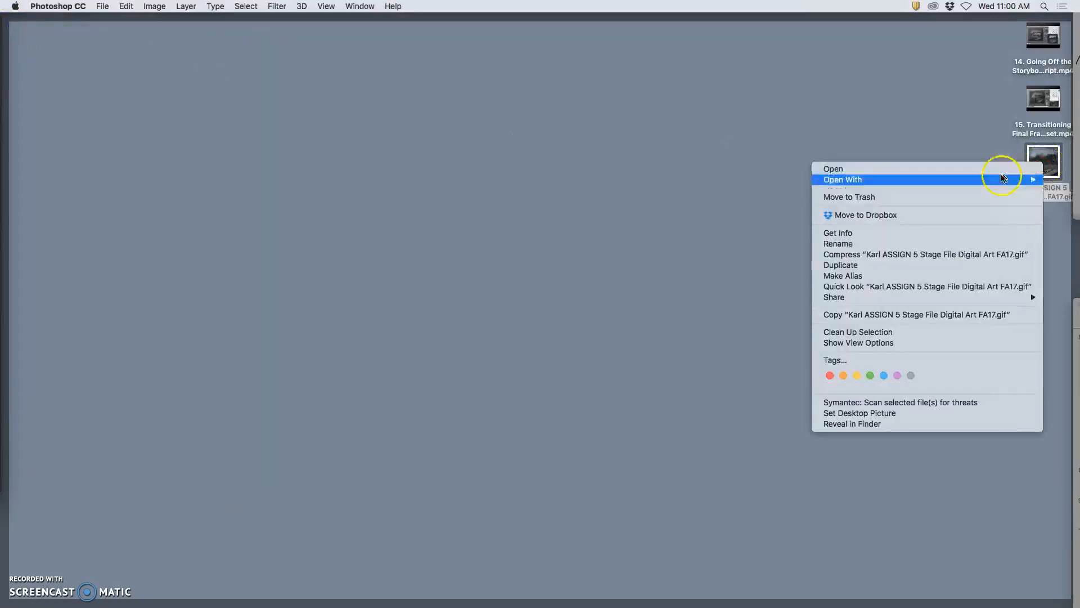
{"action": "mouse_move", "coordinate": [940, 179]}
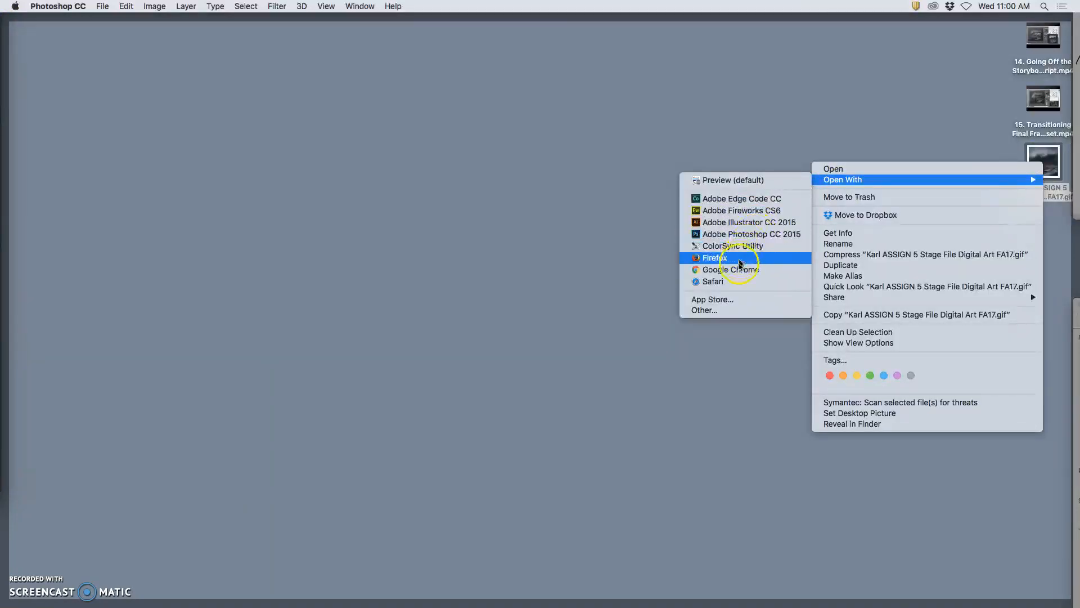
{"action": "left_click", "coordinate": [731, 270]}
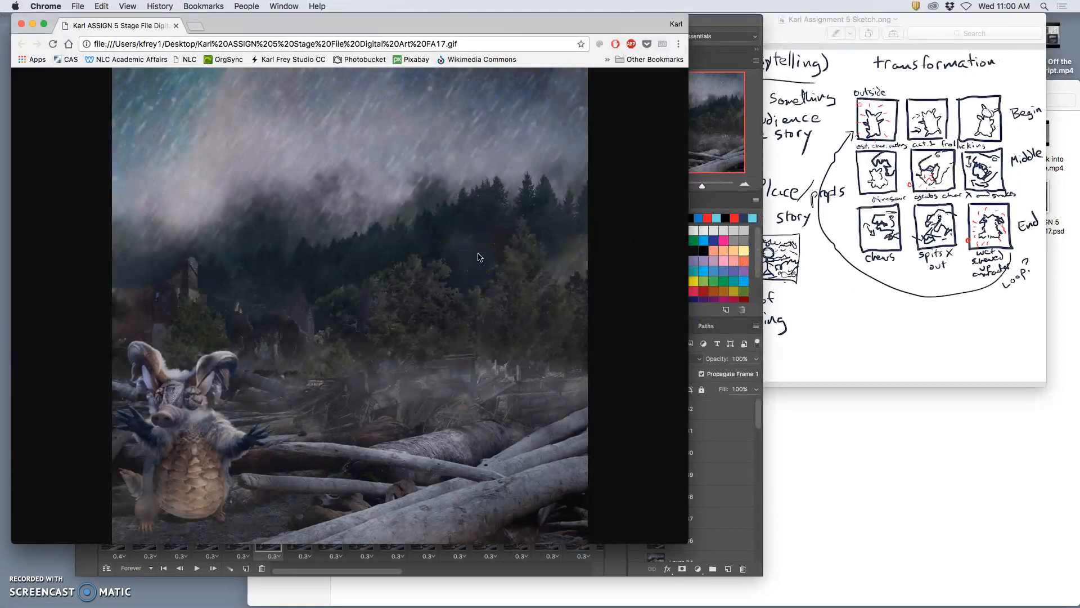
{"action": "left_click", "coordinate": [22, 24]}
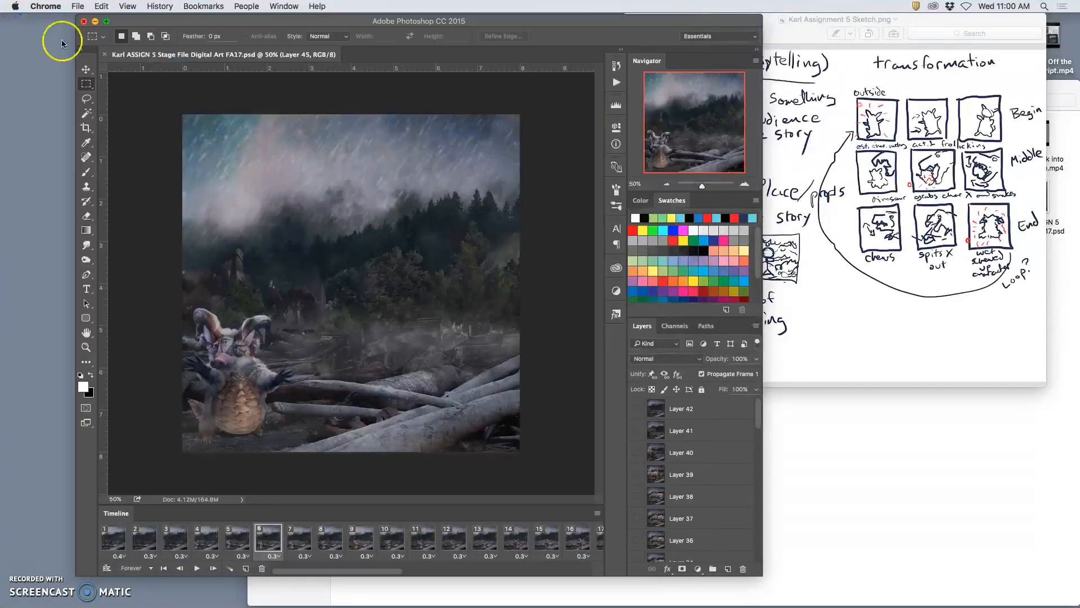
Step: Move the exported GIF from the Desktop to the Trash
{"action": "key", "text": "F11"}
{"action": "mouse_move", "coordinate": [1049, 161]}
{"action": "left_mouse_down"}
{"action": "mouse_move", "coordinate": [1015, 256]}
{"action": "mouse_move", "coordinate": [995, 590]}
{"action": "mouse_move", "coordinate": [965, 591]}
{"action": "mouse_move", "coordinate": [1030, 596]}
{"action": "left_mouse_up"}
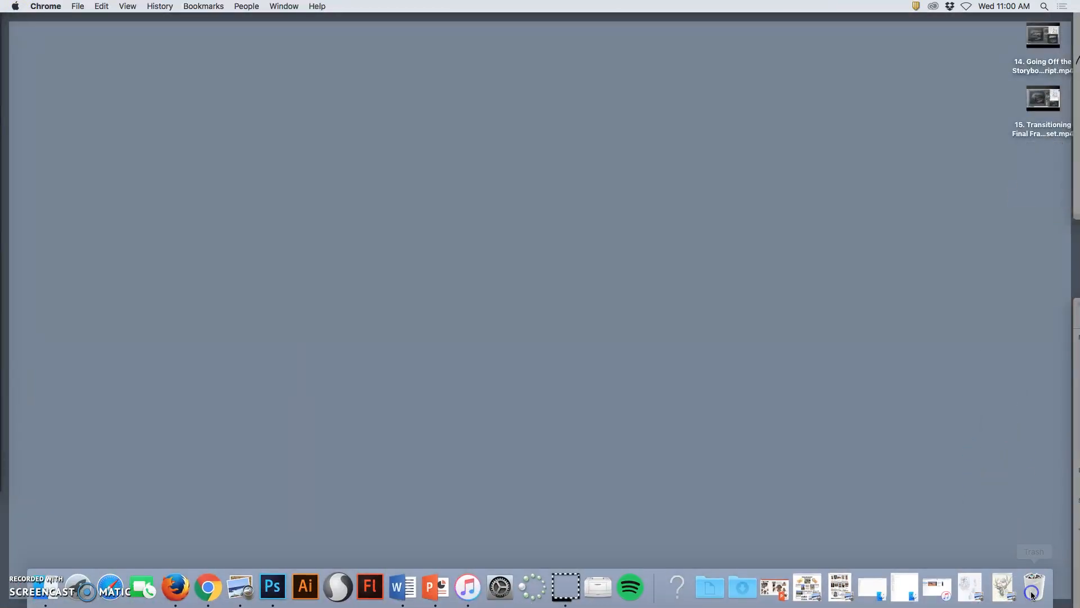
{"action": "key", "text": "F11"}
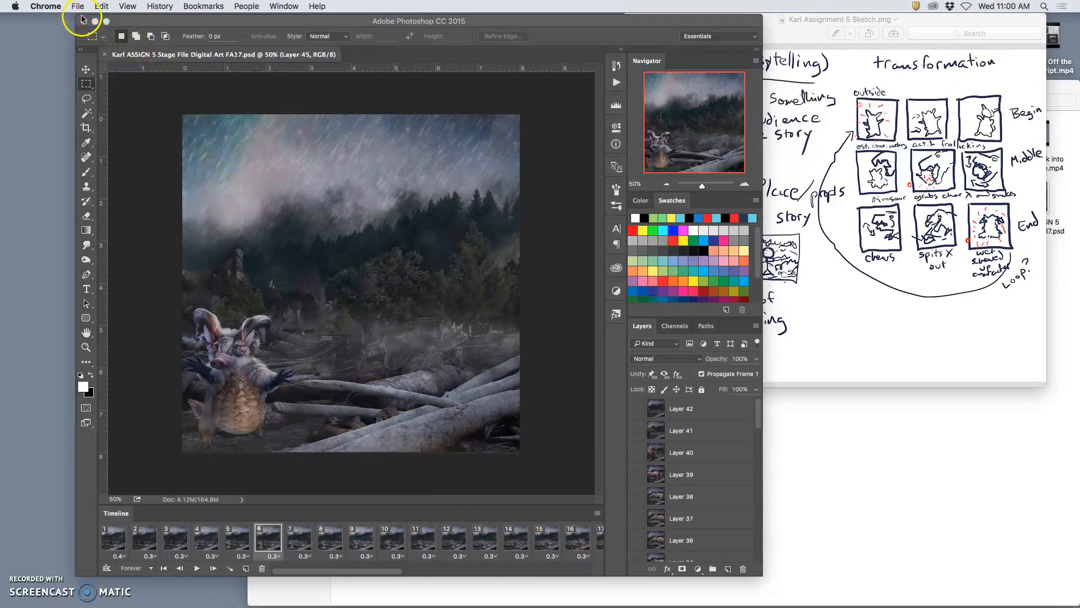
Step: Switch to Photoshop and open the Stage file in Save for Web (Legacy) with GIF as the format
{"action": "left_click", "coordinate": [133, 25]}
{"action": "left_click", "coordinate": [102, 6]}
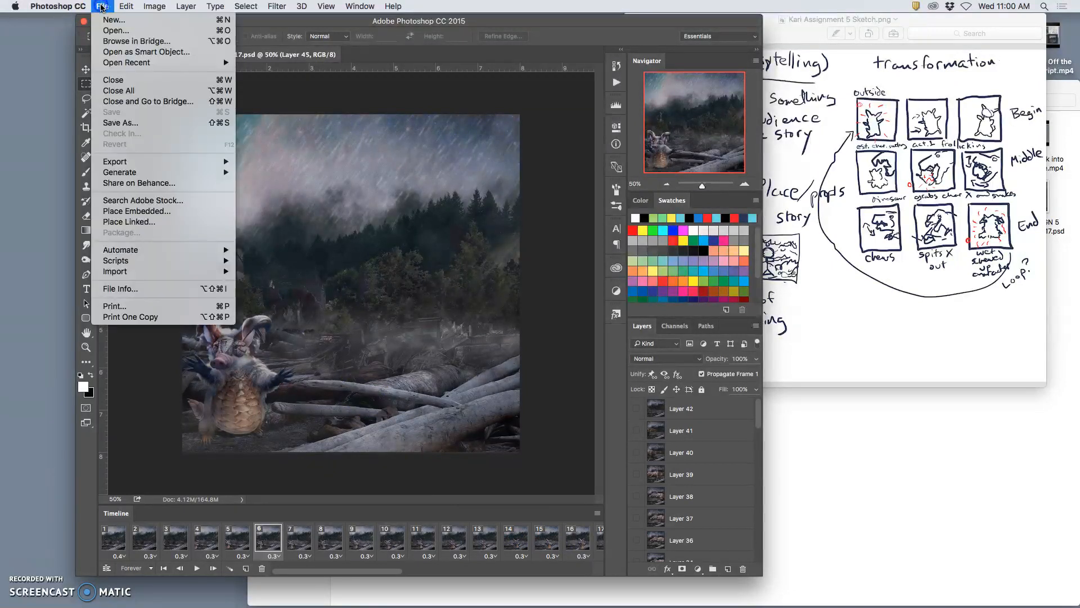
{"action": "mouse_move", "coordinate": [129, 164]}
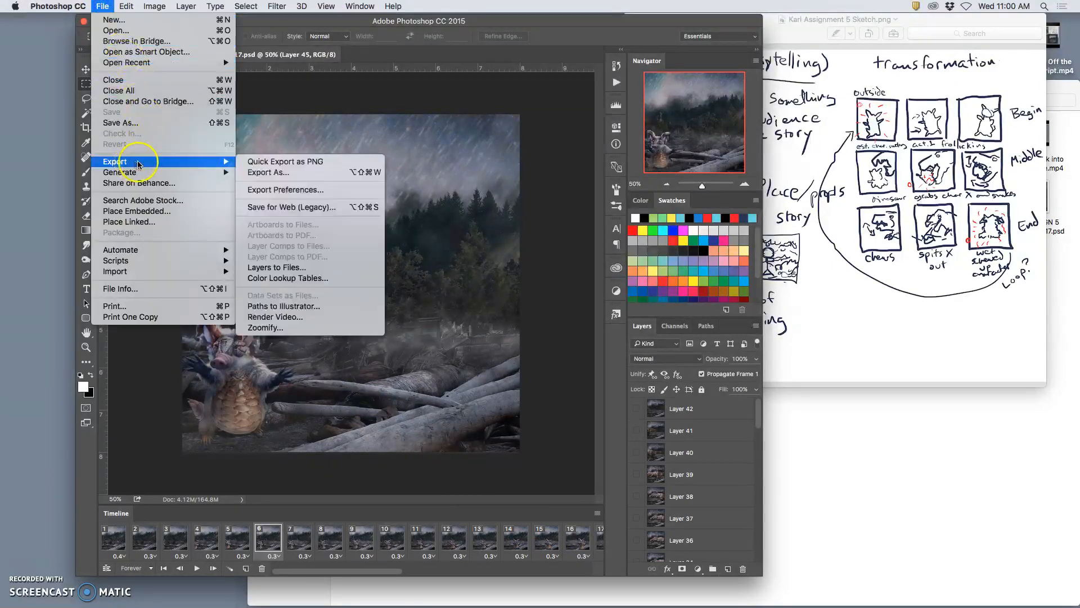
{"action": "left_click", "coordinate": [302, 211]}
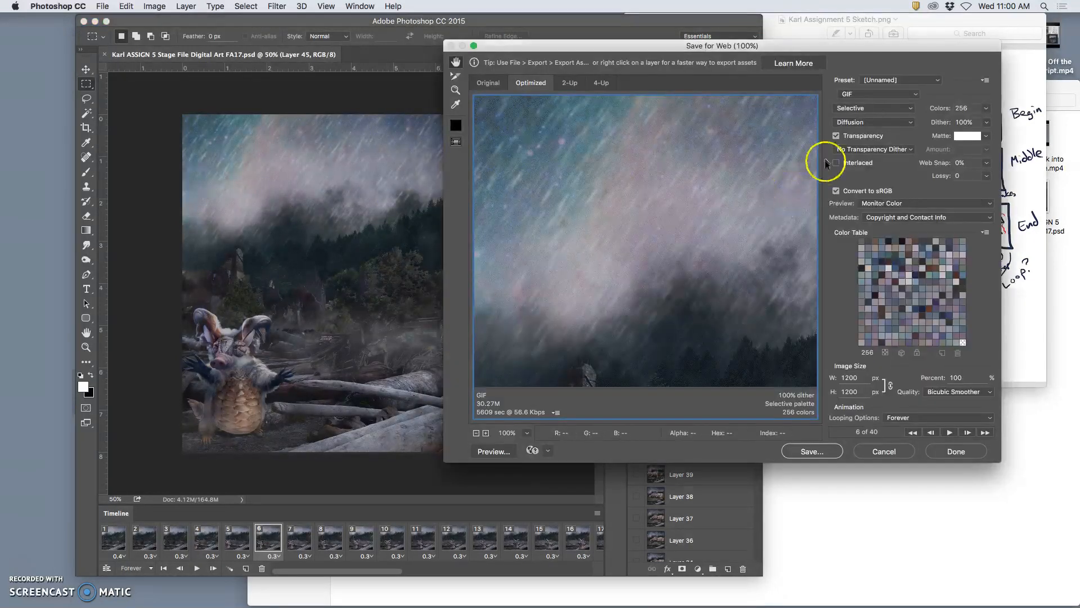
{"action": "left_click", "coordinate": [869, 94]}
{"action": "left_click", "coordinate": [854, 96]}
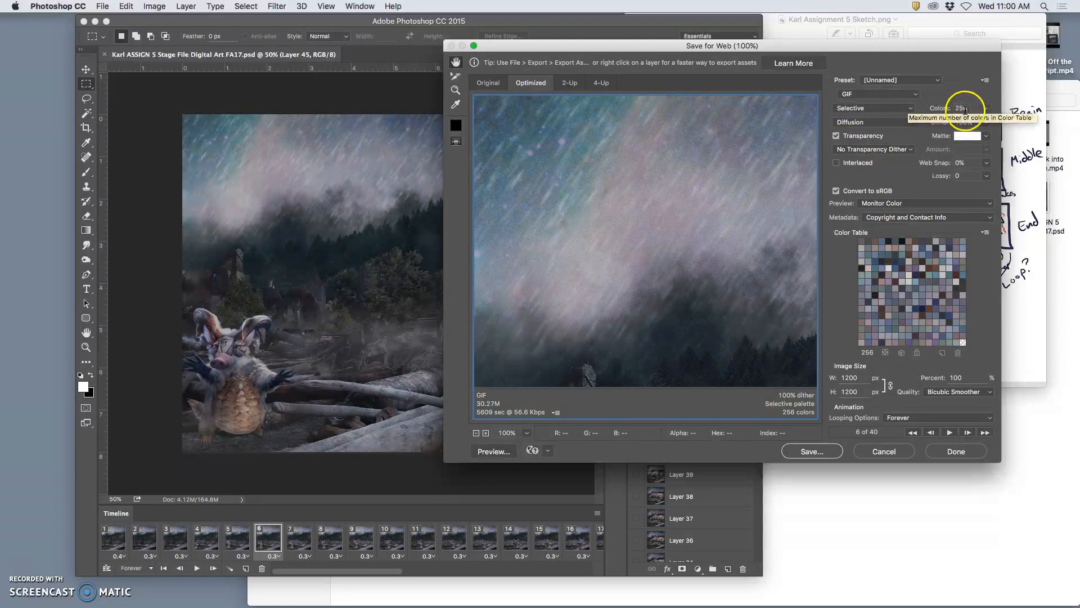
Step: Keep the GIF export at 256 colors, Bicubic Smoother quality and Forever looping
{"action": "left_click", "coordinate": [987, 109]}
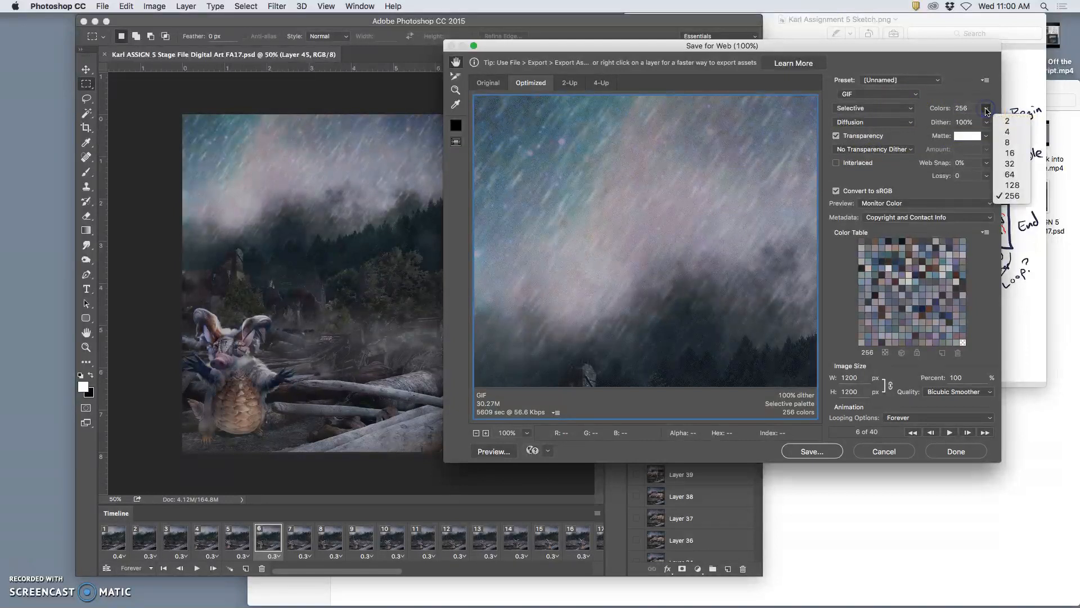
{"action": "left_click", "coordinate": [986, 109]}
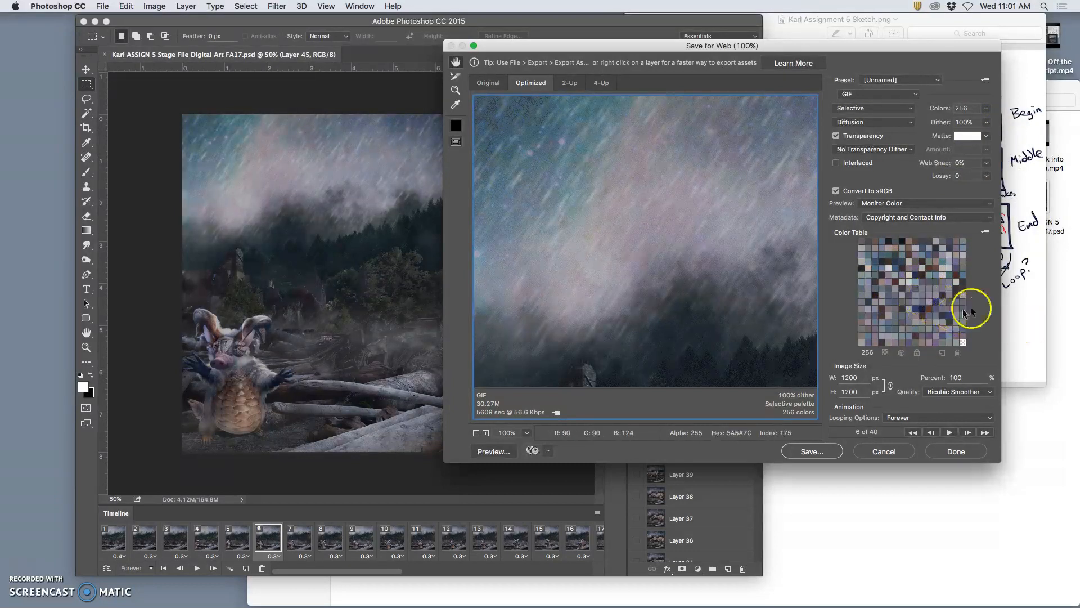
{"action": "left_click", "coordinate": [960, 392]}
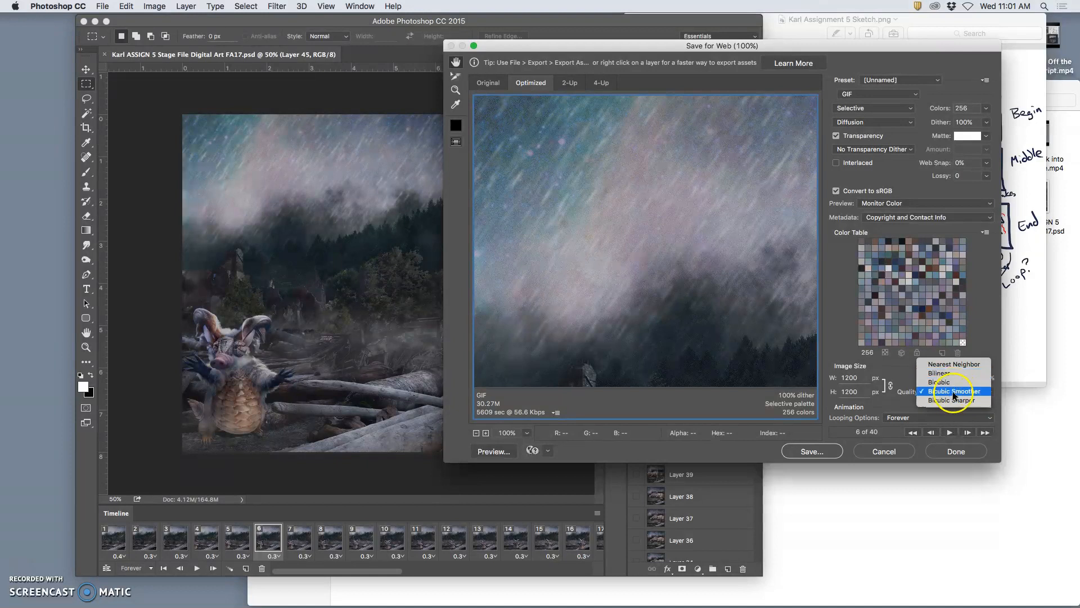
{"action": "left_click", "coordinate": [953, 394]}
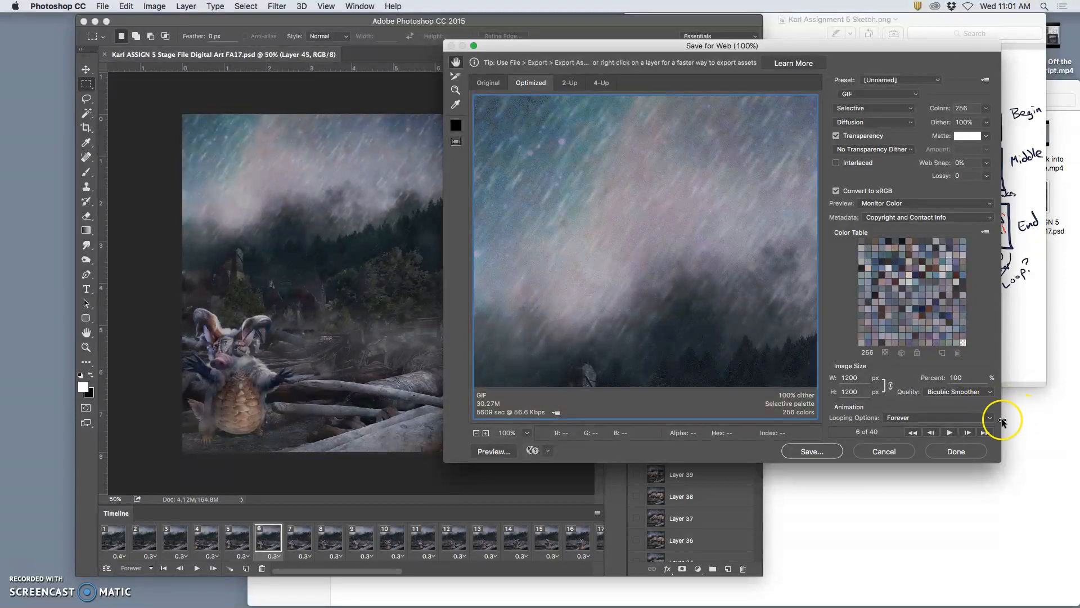
{"action": "left_click", "coordinate": [897, 417]}
{"action": "left_click", "coordinate": [897, 417]}
Step: Play the animation in the Save for Web preview at 33.3% zoom to check the whole image
{"action": "left_click", "coordinate": [948, 433]}
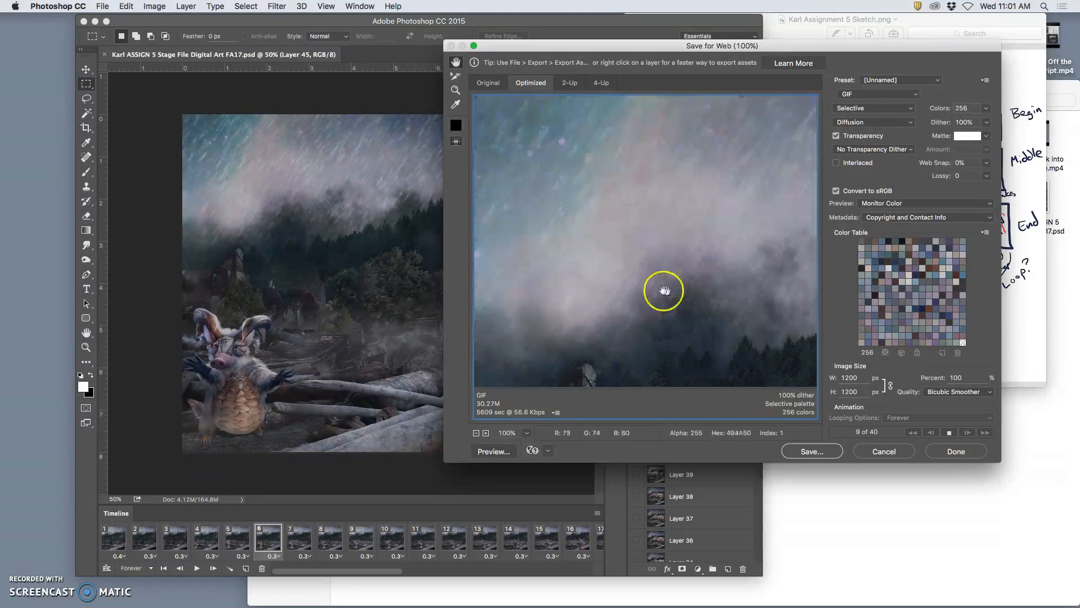
{"action": "left_click", "coordinate": [476, 433]}
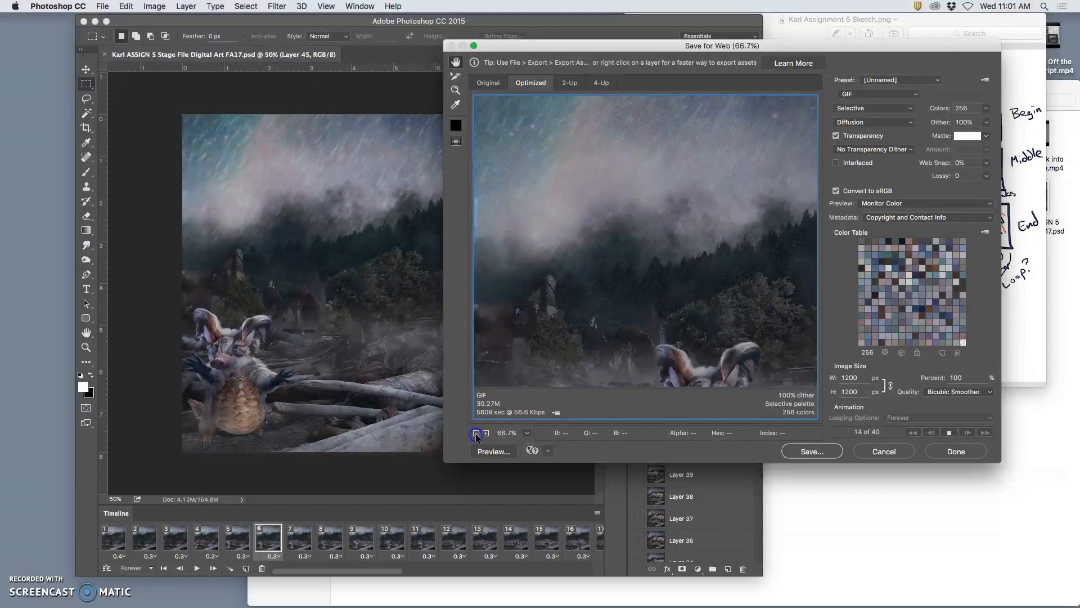
{"action": "left_click", "coordinate": [475, 432]}
{"action": "left_click", "coordinate": [476, 433]}
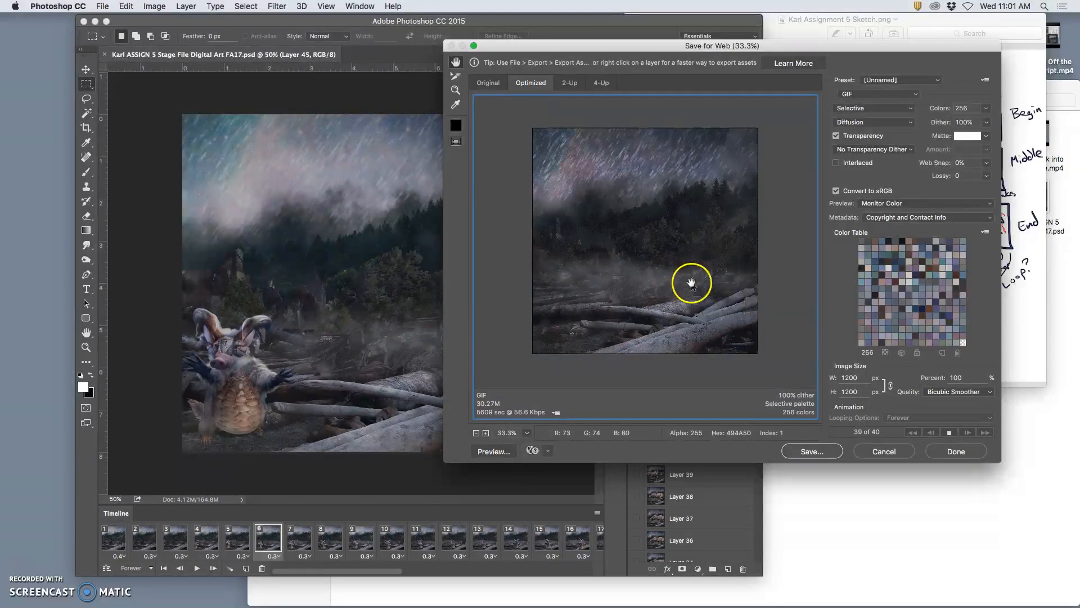
Step: Save the optimized GIF to the Desktop as Images Only with the default settings, keeping the suggested file name
{"action": "left_click", "coordinate": [815, 450]}
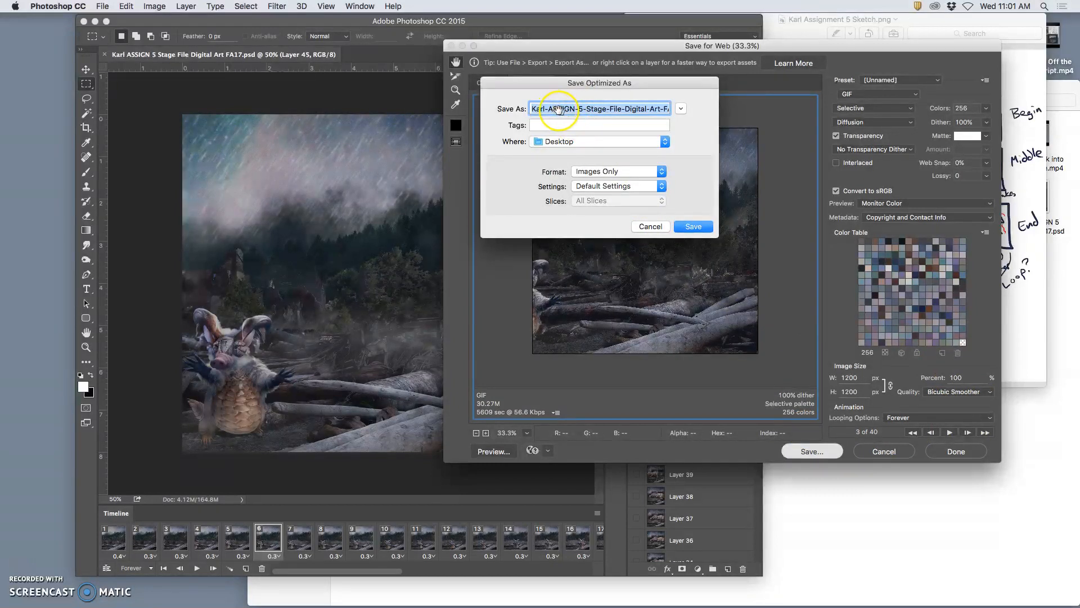
{"action": "left_click", "coordinate": [652, 108]}
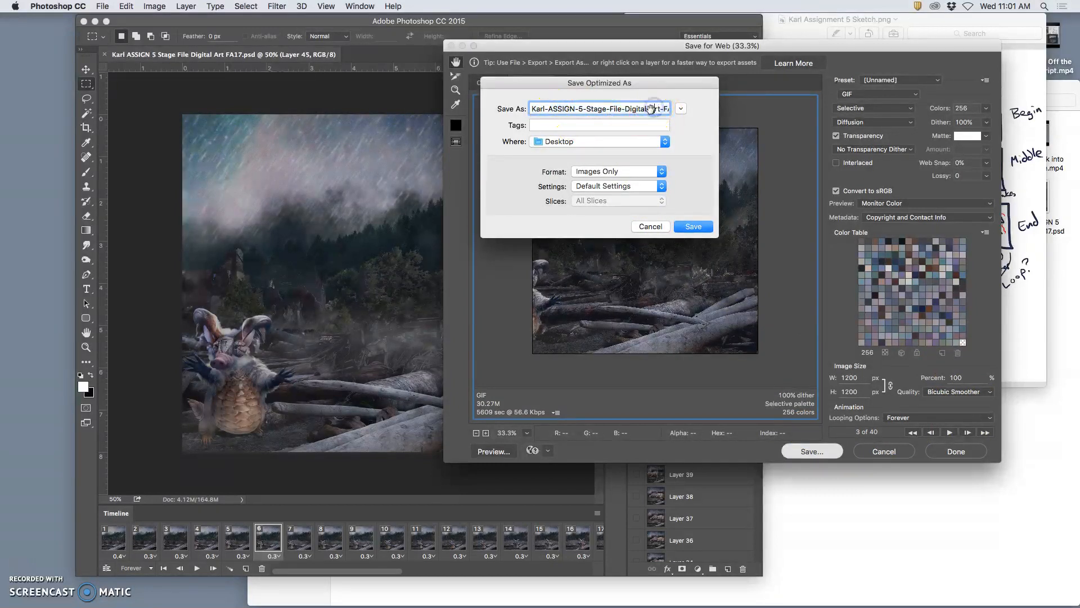
{"action": "left_click_drag", "start_coordinate": [691, 110], "coordinate": [672, 111]}
{"action": "left_click", "coordinate": [695, 227]}
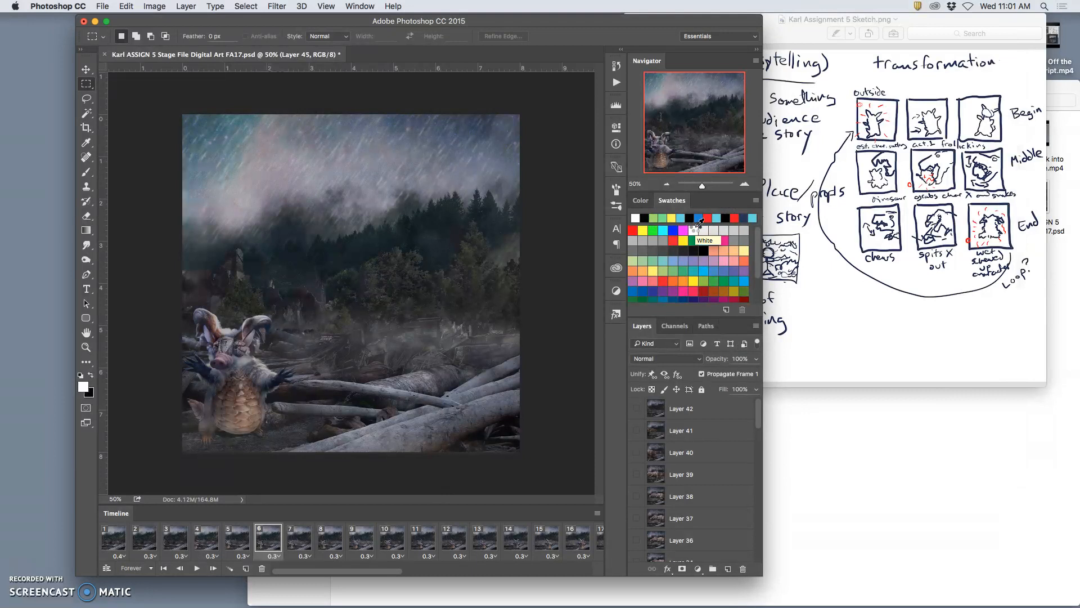
Step: Check the exported GIF's size in its Get Info window on the Desktop, and bring the hidden windows back
{"action": "key", "text": "F11"}
{"action": "left_click", "coordinate": [1043, 222]}
{"action": "right_click", "coordinate": [1044, 222]}
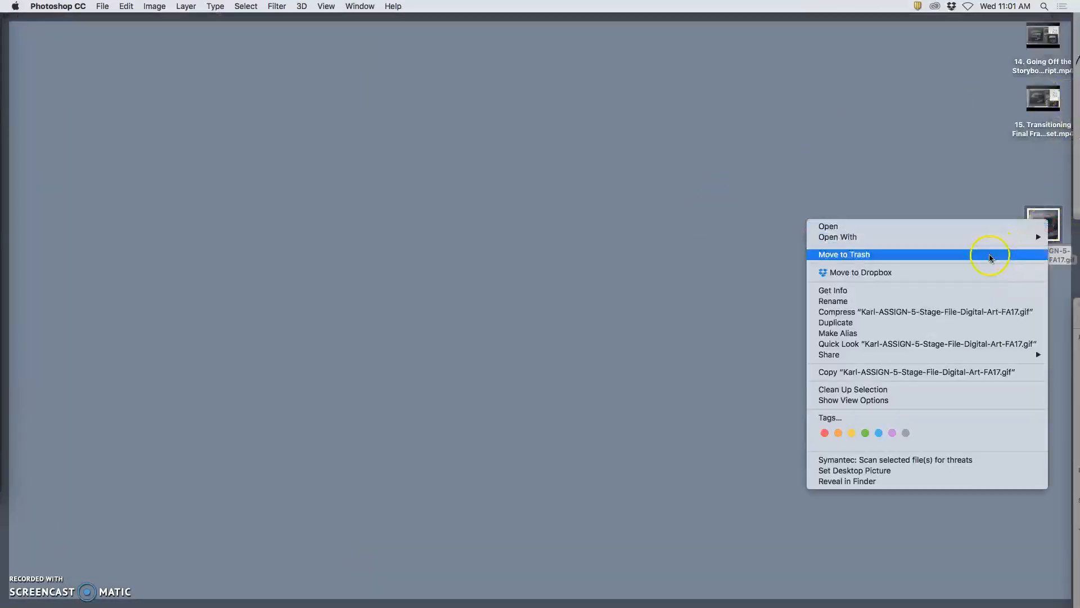
{"action": "left_click", "coordinate": [951, 290]}
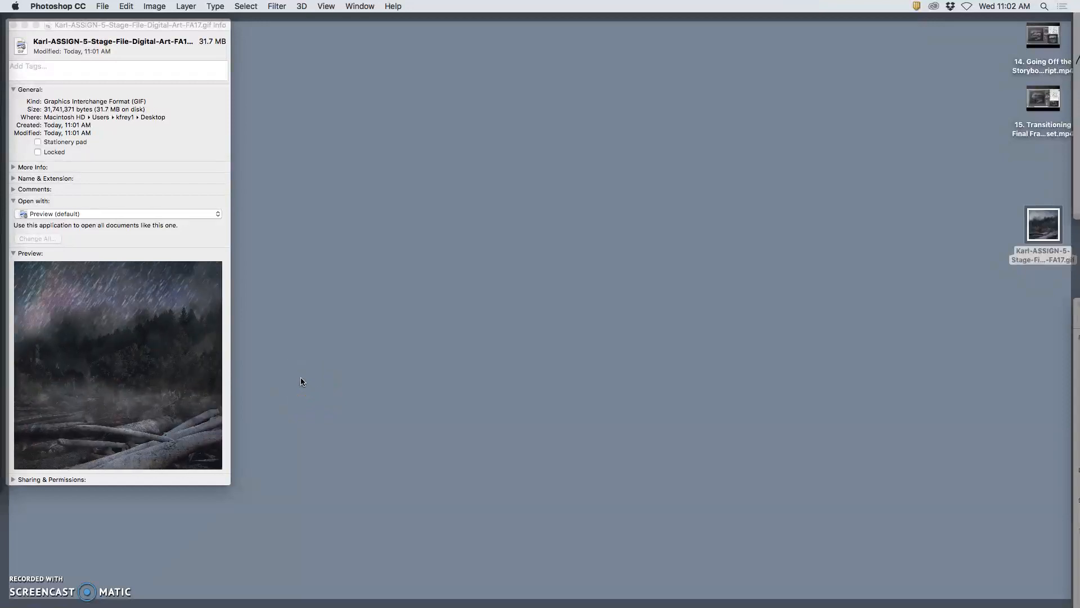
{"action": "left_click_drag", "start_coordinate": [18, 27], "coordinate": [30, 27]}
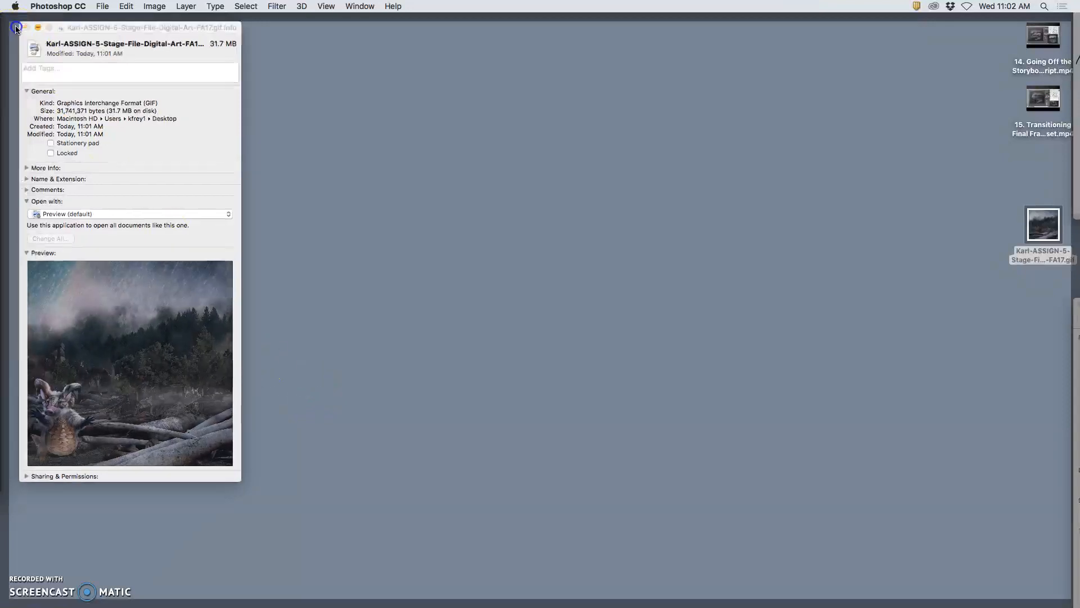
{"action": "left_click", "coordinate": [26, 26]}
{"action": "left_click", "coordinate": [855, 205]}
{"action": "left_click_drag", "start_coordinate": [1044, 221], "coordinate": [1031, 207]}
{"action": "key", "text": "F11"}
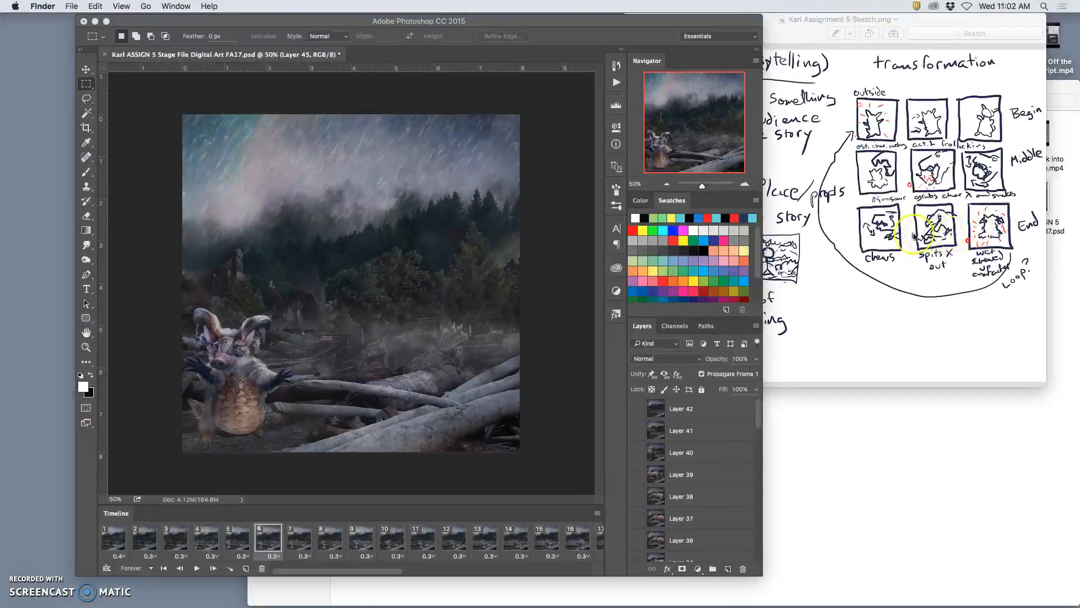
Step: Close the Assignment 5 sketch image in Preview and move its PNG file from the Assignment 5 folder to the Desktop
{"action": "left_click", "coordinate": [898, 289]}
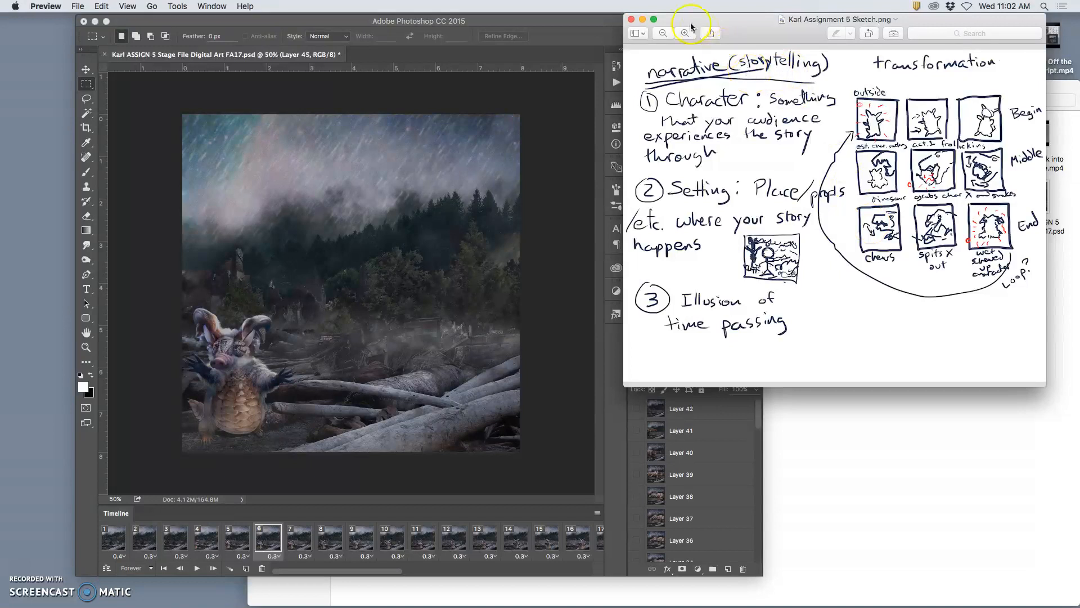
{"action": "left_click", "coordinate": [632, 20]}
{"action": "left_click", "coordinate": [870, 288]}
{"action": "left_click_drag", "start_coordinate": [805, 90], "coordinate": [572, 160]}
{"action": "mouse_move", "coordinate": [147, 331]}
{"action": "left_mouse_down"}
{"action": "mouse_move", "coordinate": [356, 308]}
{"action": "mouse_move", "coordinate": [923, 108]}
{"action": "mouse_move", "coordinate": [917, 94]}
{"action": "mouse_move", "coordinate": [926, 101]}
{"action": "left_mouse_up"}
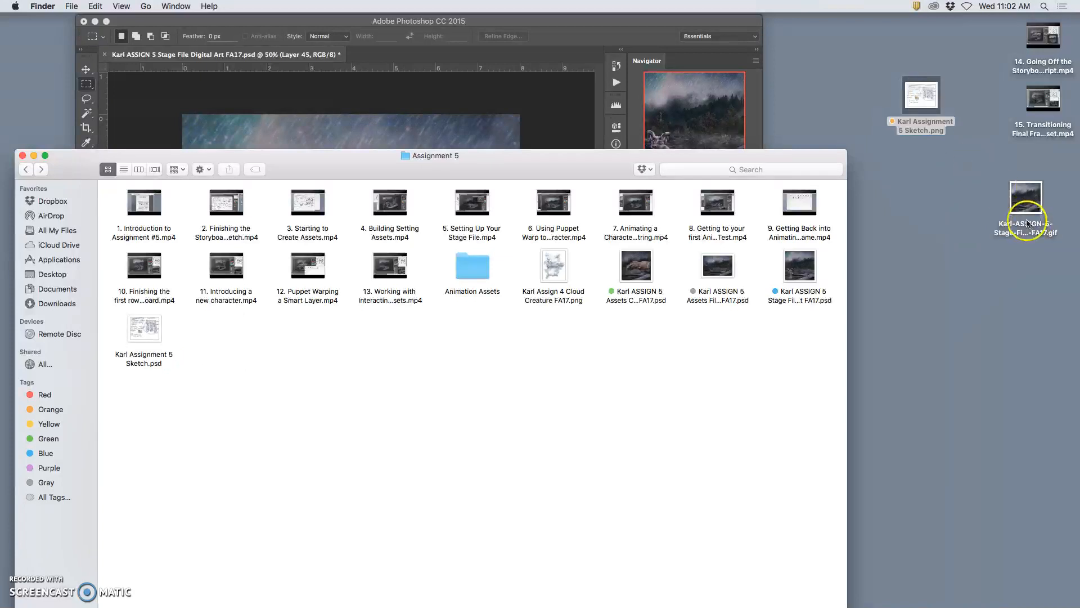
Step: Tag the exported GIF on the Desktop orange and place it directly below the sketch PNG
{"action": "right_click", "coordinate": [1026, 225]}
{"action": "left_click", "coordinate": [821, 435]}
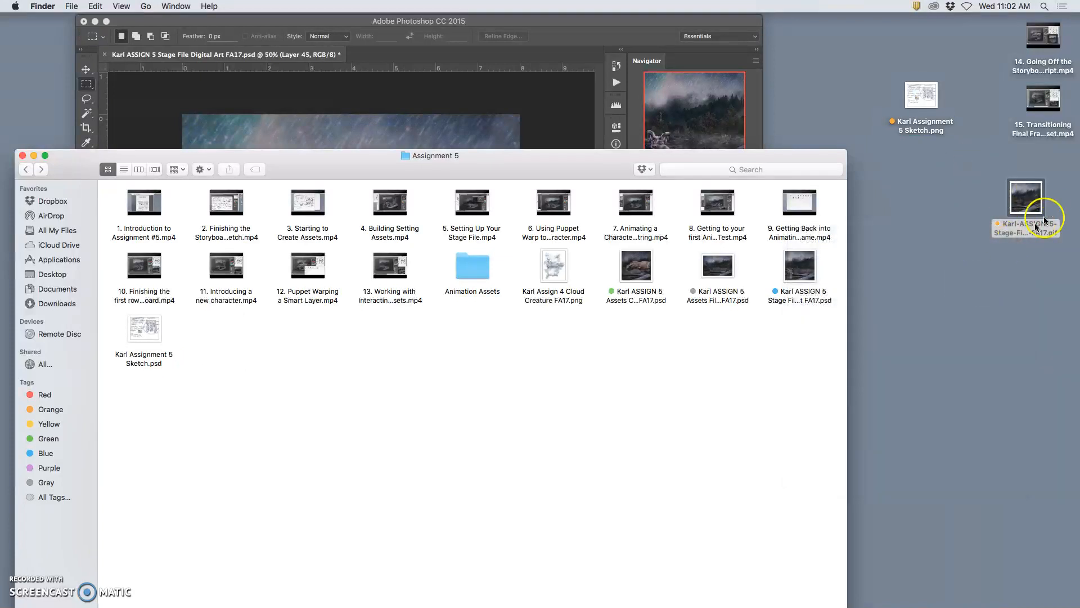
{"action": "left_click_drag", "start_coordinate": [1025, 201], "coordinate": [967, 164]}
{"action": "left_click", "coordinate": [967, 164]}
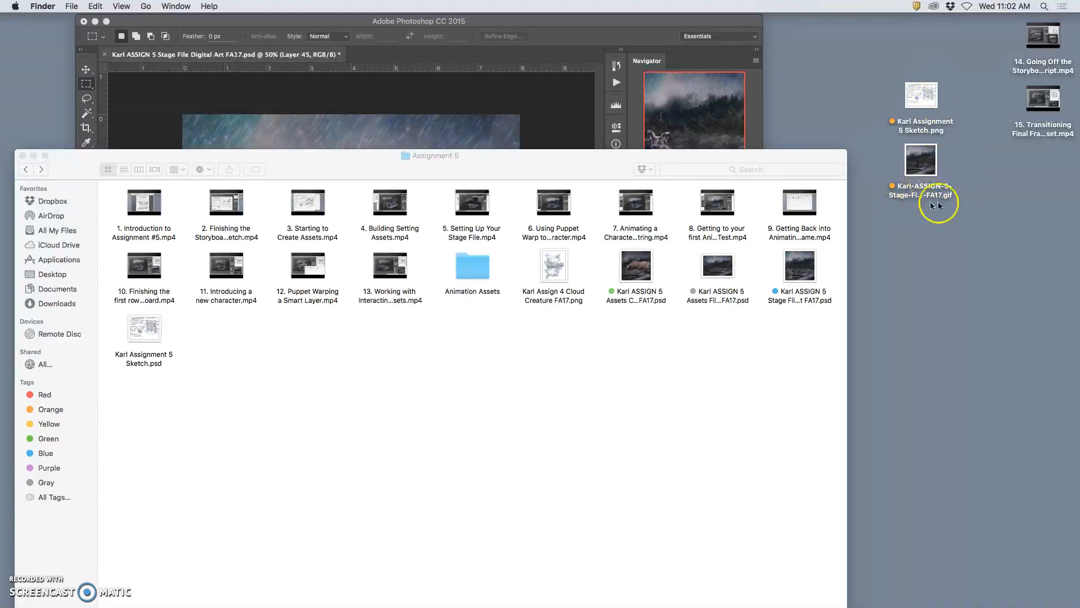
Step: Switch to Photoshop and play the Stage file's timeline animation from frame 1 to review the whole sequence
{"action": "left_click", "coordinate": [550, 112]}
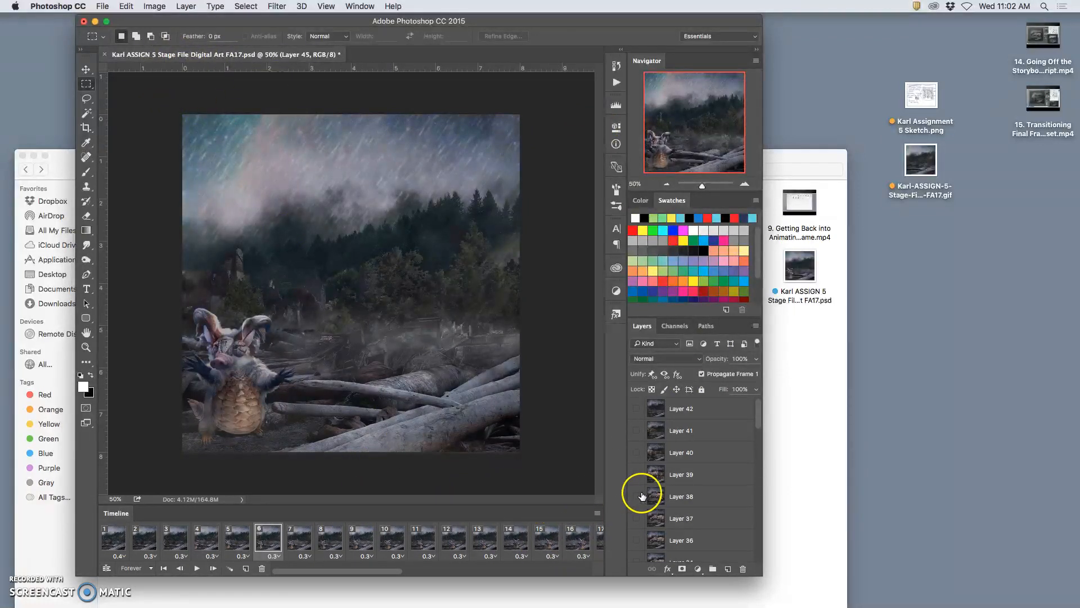
{"action": "scroll", "coordinate": [506, 539], "scroll_direction": "right", "scroll_amount": 10}
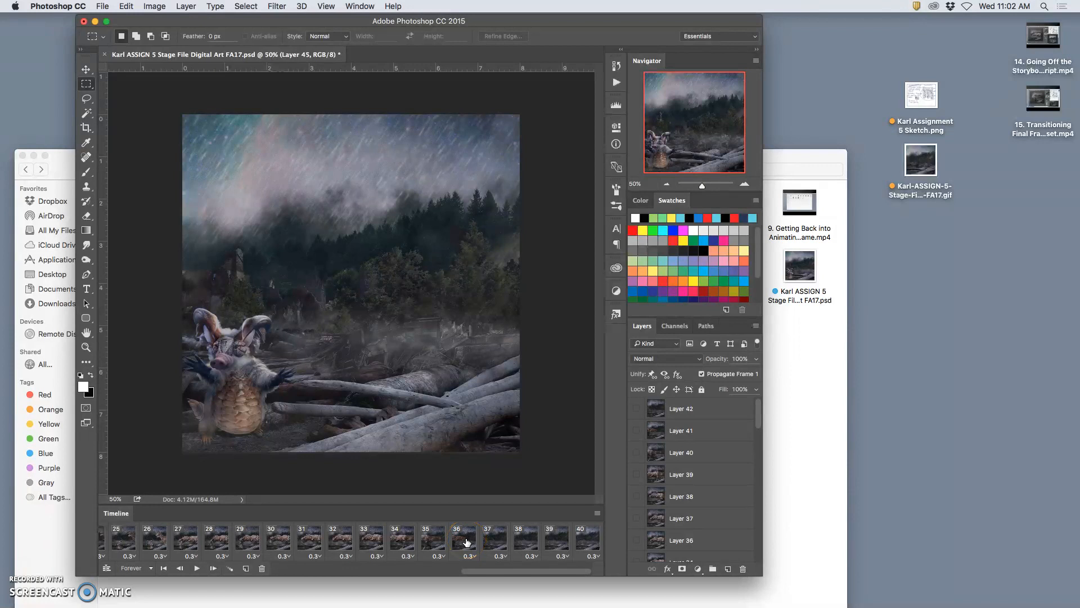
{"action": "scroll", "coordinate": [435, 541], "scroll_direction": "left", "scroll_amount": 10}
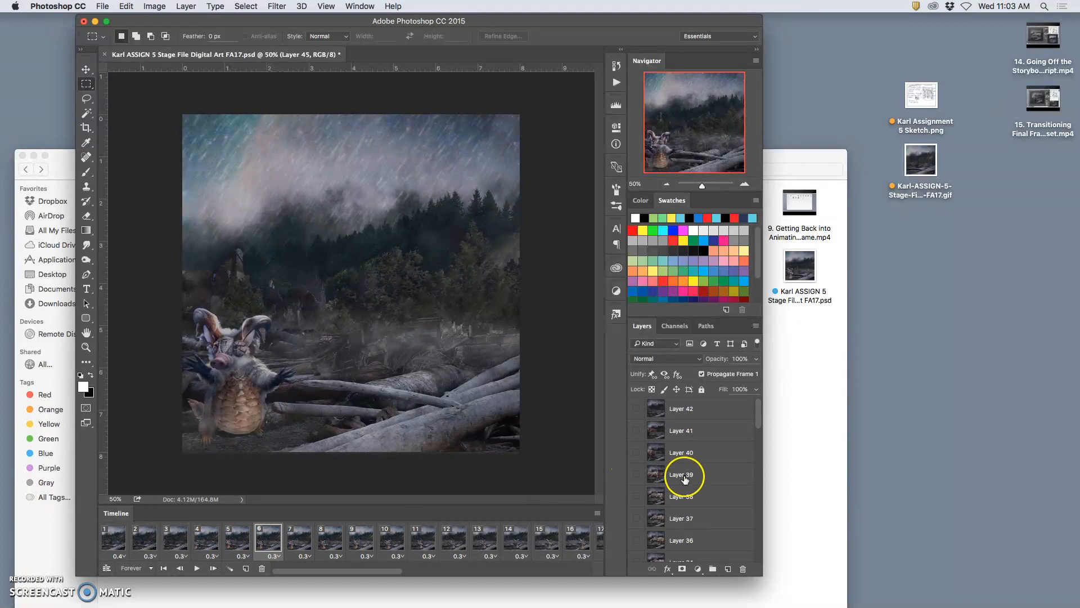
{"action": "left_click", "coordinate": [106, 543]}
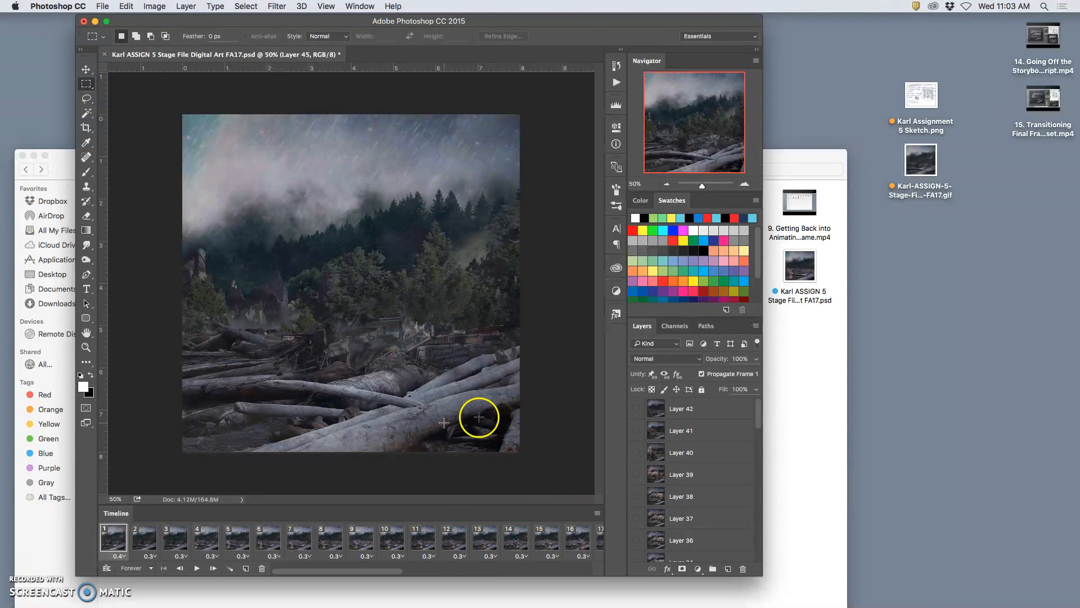
{"action": "left_click", "coordinate": [195, 568]}
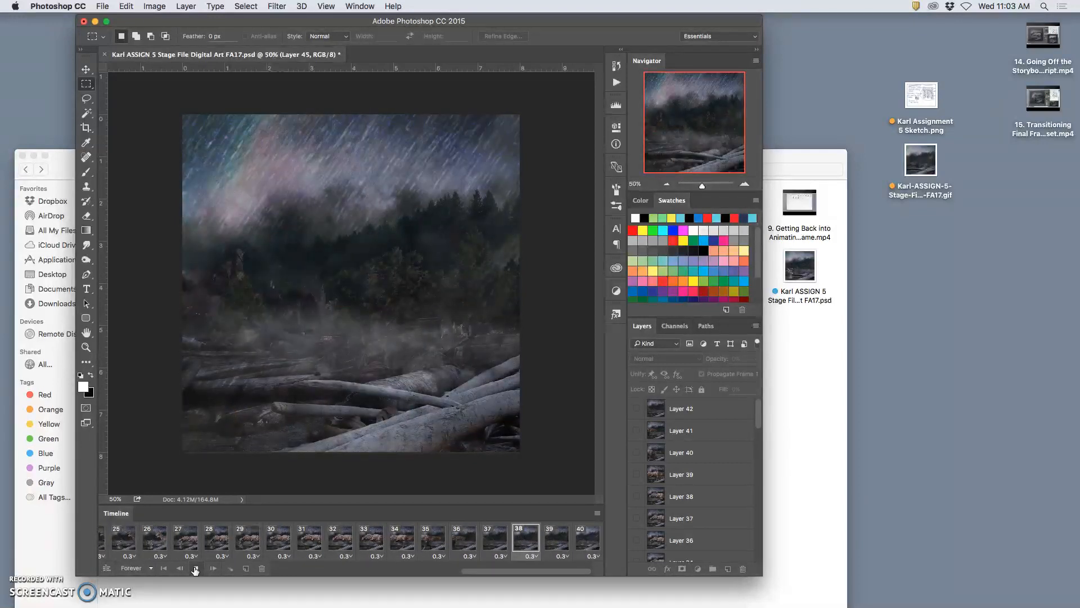
{"action": "left_click", "coordinate": [195, 570]}
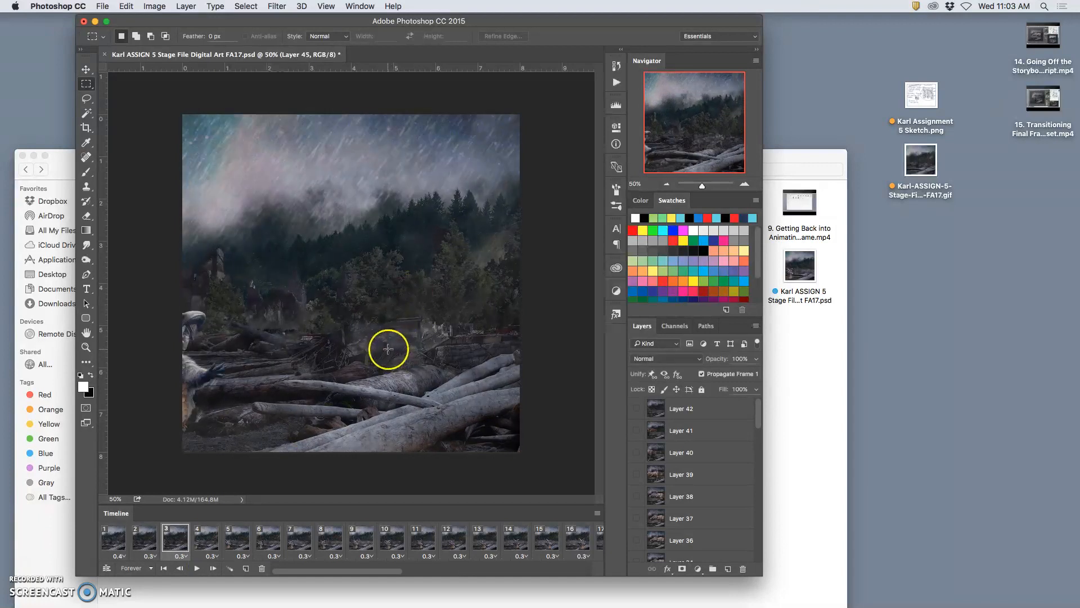
Step: Flatten the animation frames into layers so each timeline frame has its own layer
{"action": "left_click", "coordinate": [598, 513]}
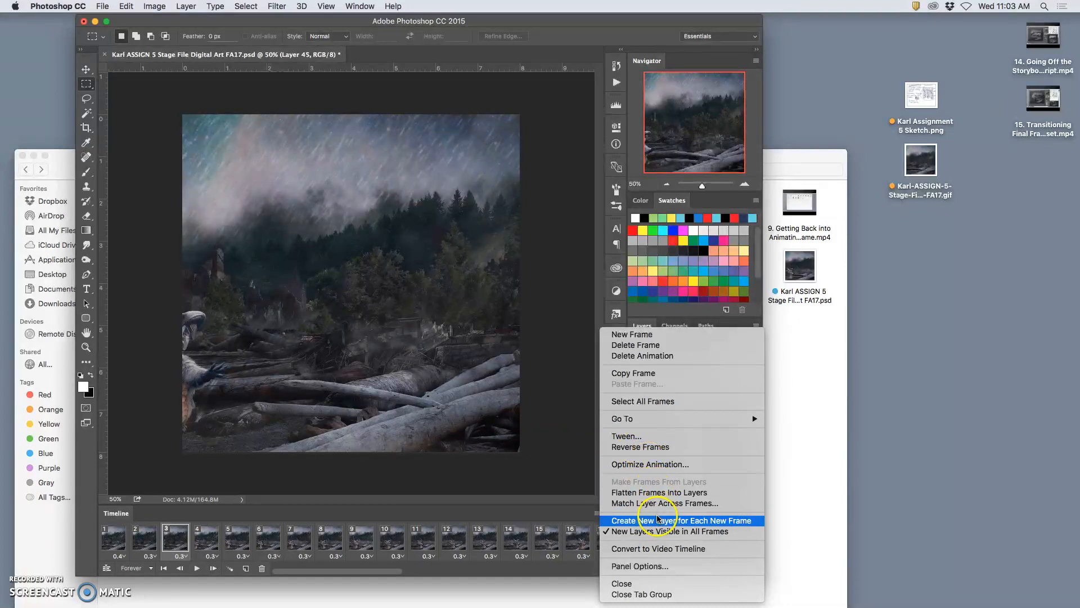
{"action": "left_click", "coordinate": [647, 492]}
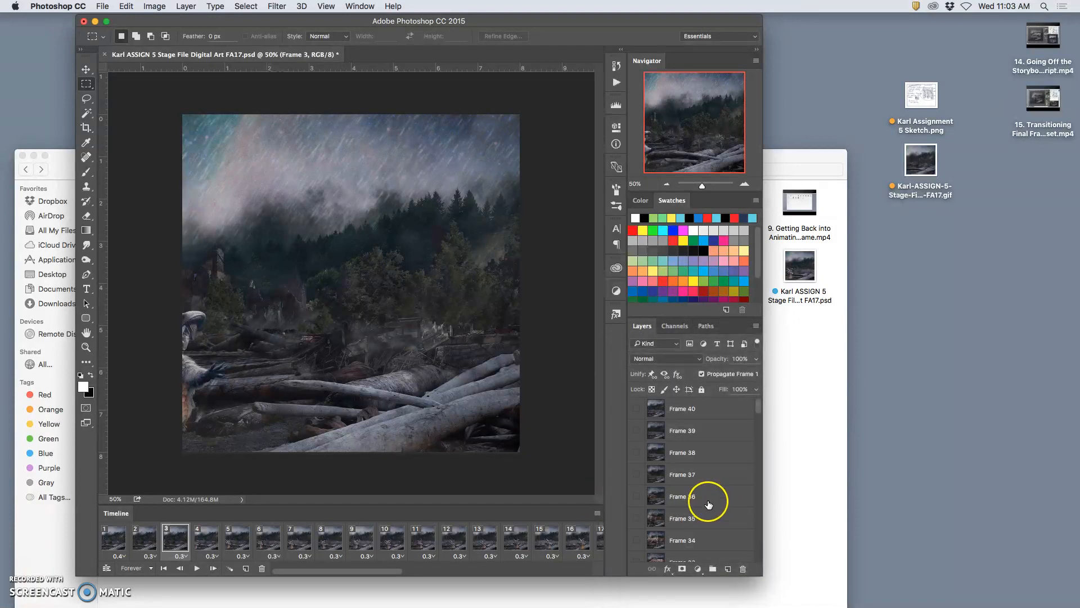
{"action": "scroll", "coordinate": [689, 417], "scroll_direction": "down", "scroll_amount": 10}
{"action": "scroll", "coordinate": [688, 417], "scroll_direction": "down", "scroll_amount": 4}
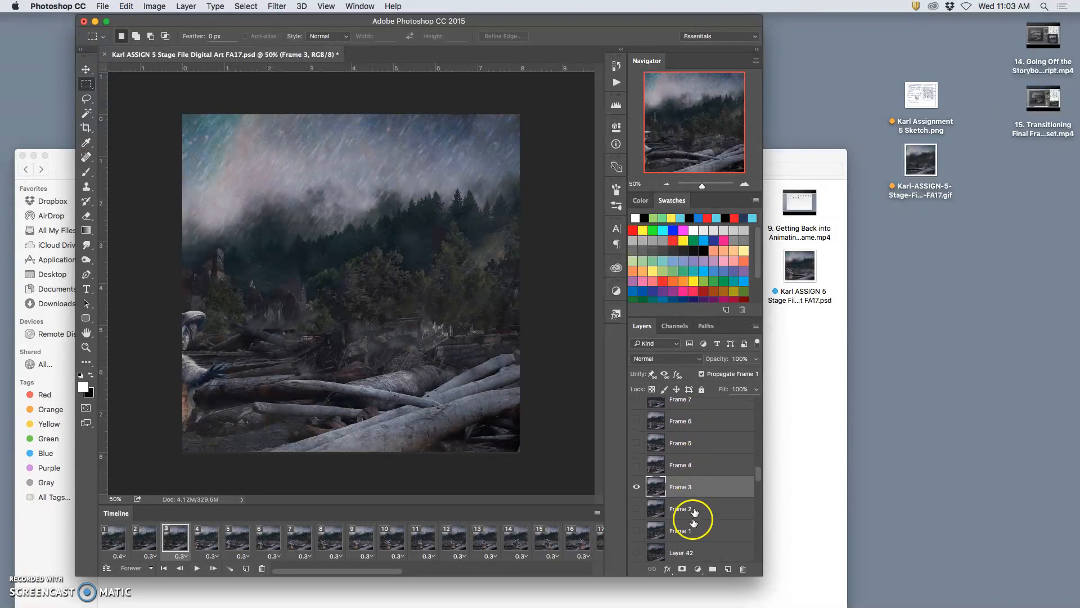
{"action": "scroll", "coordinate": [695, 527], "scroll_direction": "down", "scroll_amount": 1}
Step: Delete all the original layers below the Frame 1 layer, from Layer 42 down to the lowest one
{"action": "left_click", "coordinate": [687, 544]}
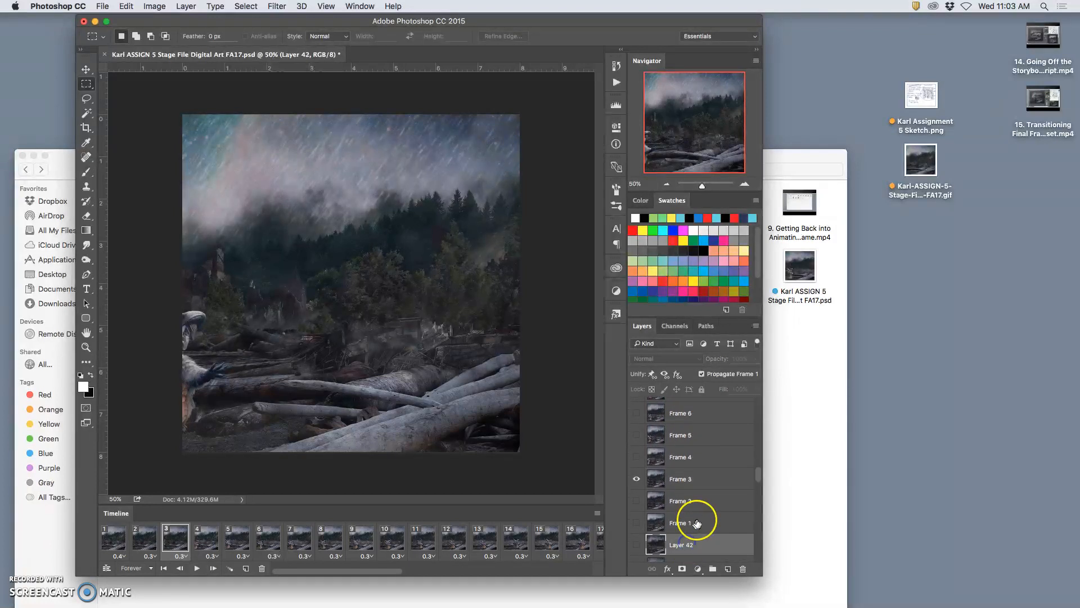
{"action": "scroll", "coordinate": [696, 523], "scroll_direction": "down", "scroll_amount": 5}
{"action": "left_click", "coordinate": [701, 549]}
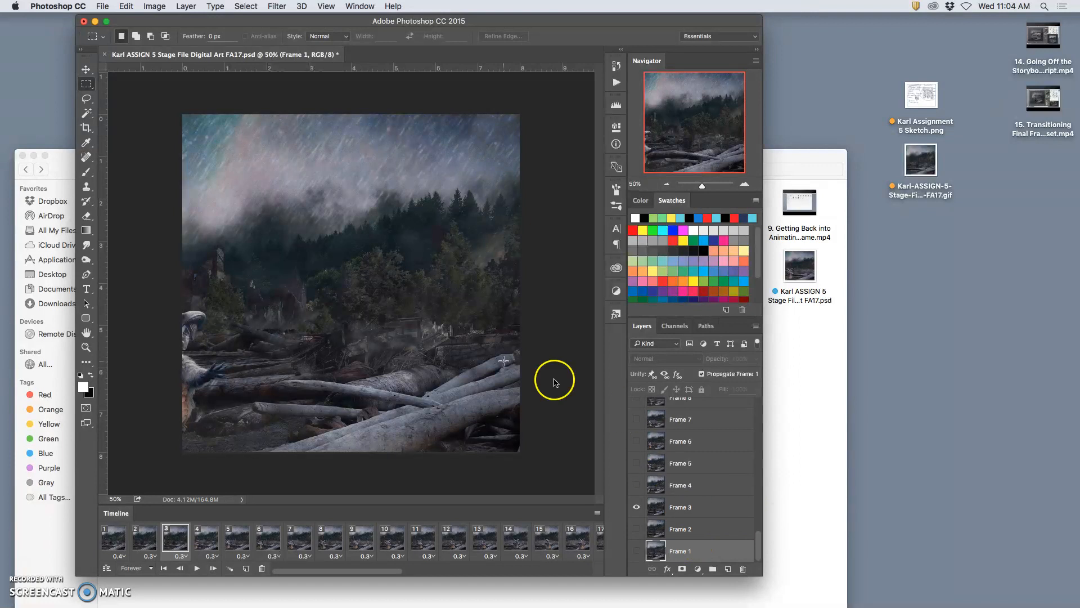
Step: Delete frames 1 through 40 from the timeline
{"action": "left_click", "coordinate": [114, 545]}
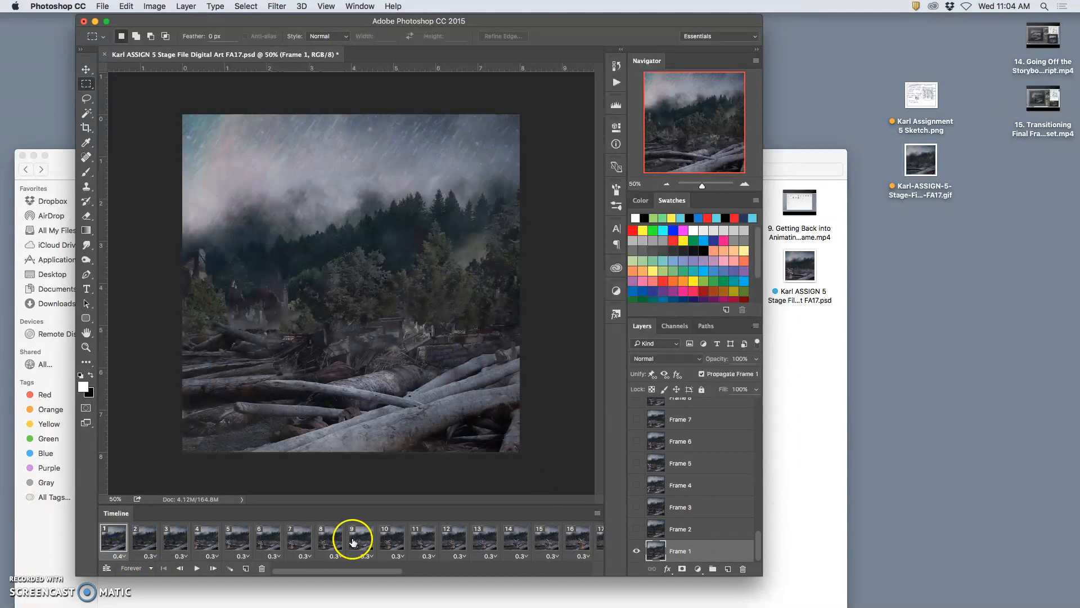
{"action": "scroll", "coordinate": [353, 544], "scroll_direction": "right", "scroll_amount": 10}
{"action": "left_click", "coordinate": [572, 545], "text": "shift"}
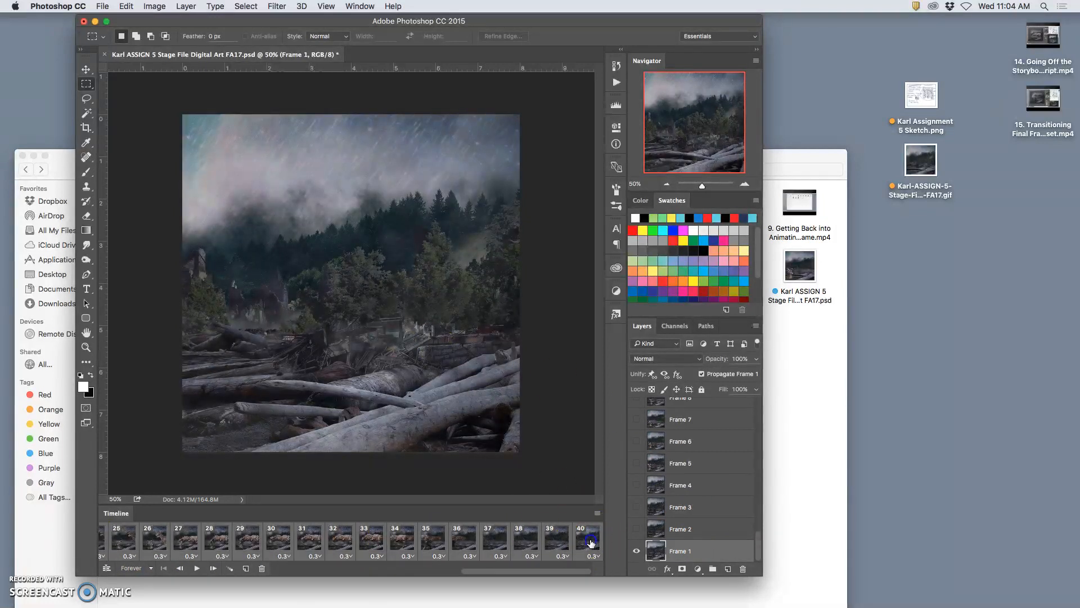
{"action": "left_click", "coordinate": [263, 569]}
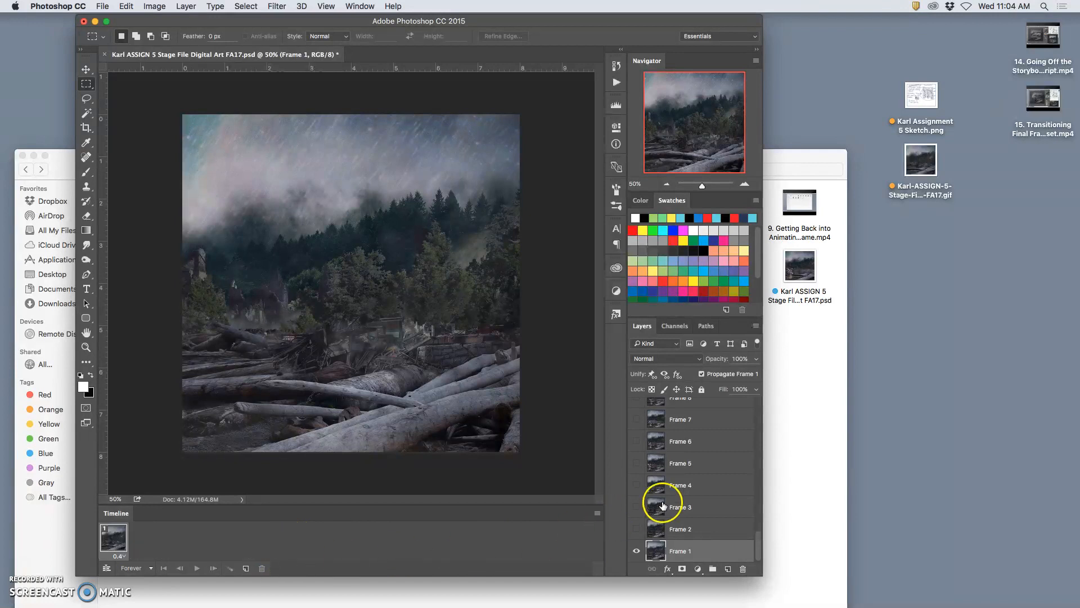
Step: Look through the layer stack between Frame 1 and Frame 40 to check the flattened frame layers
{"action": "scroll", "coordinate": [692, 472], "scroll_direction": "up", "scroll_amount": 10}
{"action": "scroll", "coordinate": [676, 467], "scroll_direction": "down", "scroll_amount": 10}
{"action": "scroll", "coordinate": [675, 467], "scroll_direction": "up", "scroll_amount": 10}
{"action": "scroll", "coordinate": [675, 467], "scroll_direction": "down", "scroll_amount": 10}
{"action": "scroll", "coordinate": [674, 465], "scroll_direction": "up", "scroll_amount": 10}
{"action": "scroll", "coordinate": [674, 466], "scroll_direction": "down", "scroll_amount": 10}
{"action": "scroll", "coordinate": [674, 470], "scroll_direction": "up", "scroll_amount": 10}
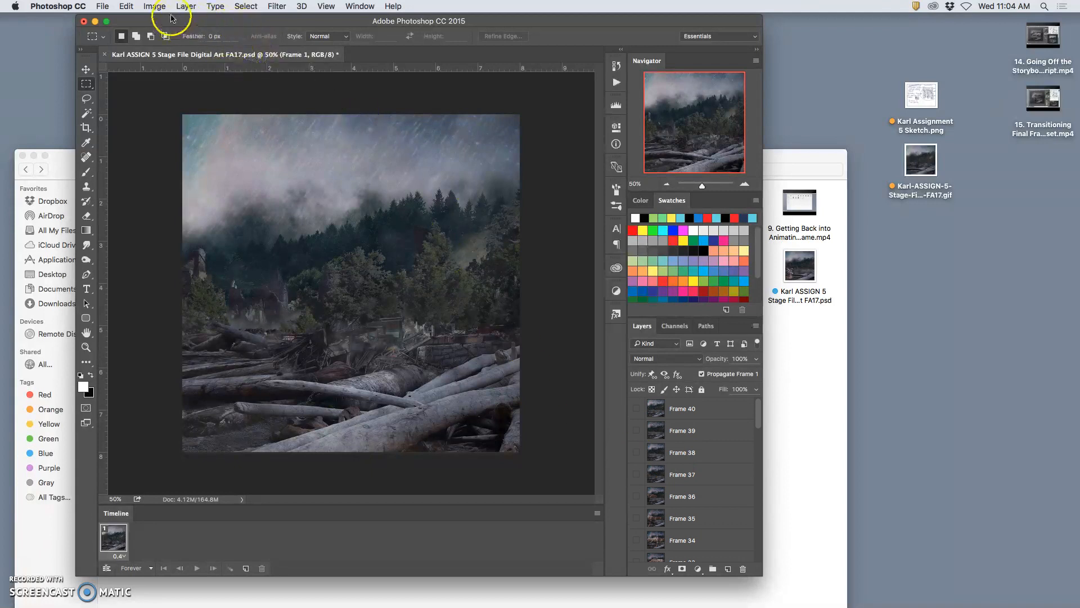
Step: Save the document as a new Photoshop file on the Desktop, replacing "Stage" in its name with "Final Storyboard"
{"action": "left_click", "coordinate": [102, 6]}
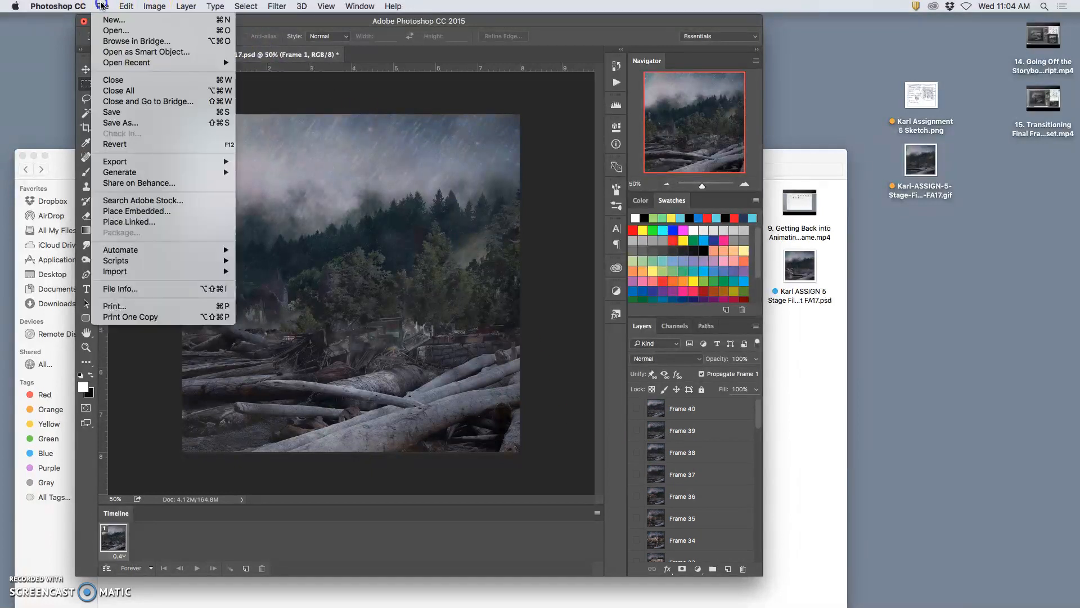
{"action": "left_click", "coordinate": [122, 123]}
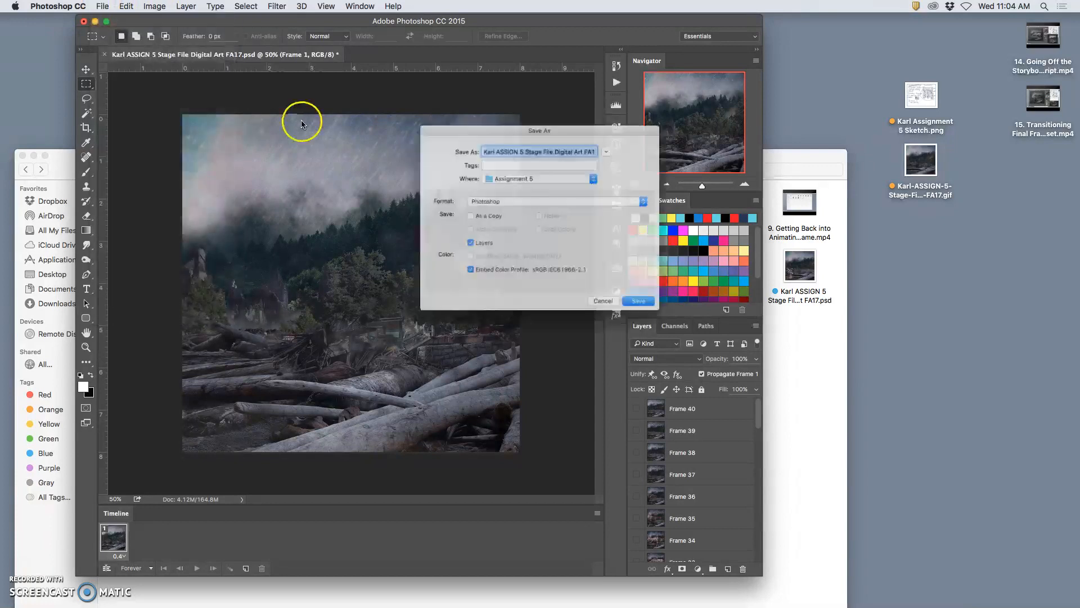
{"action": "left_click", "coordinate": [540, 138]}
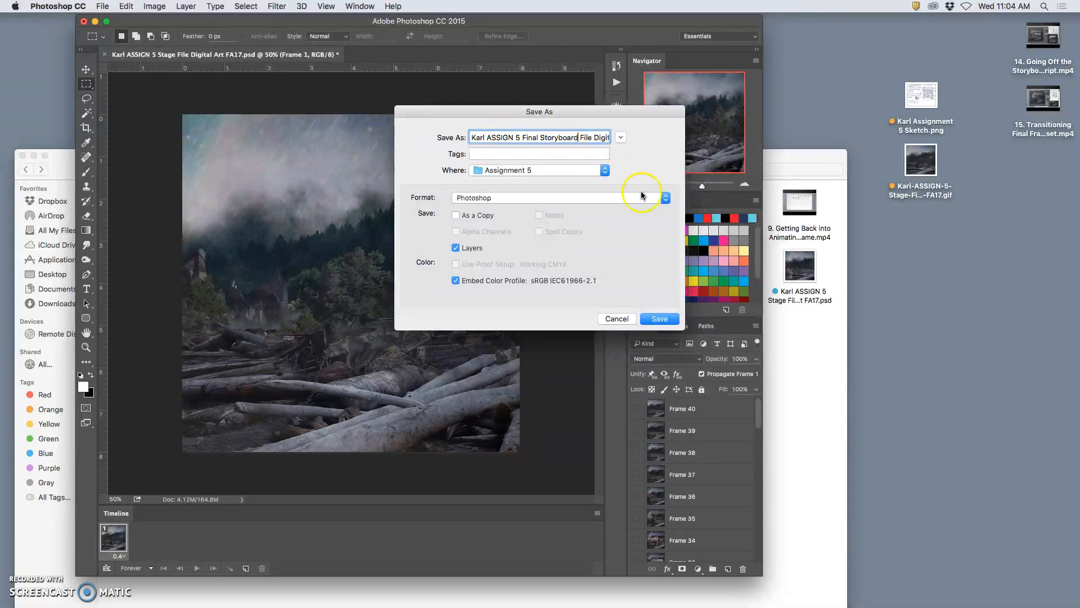
{"action": "left_click", "coordinate": [661, 319]}
{"action": "left_click", "coordinate": [647, 268]}
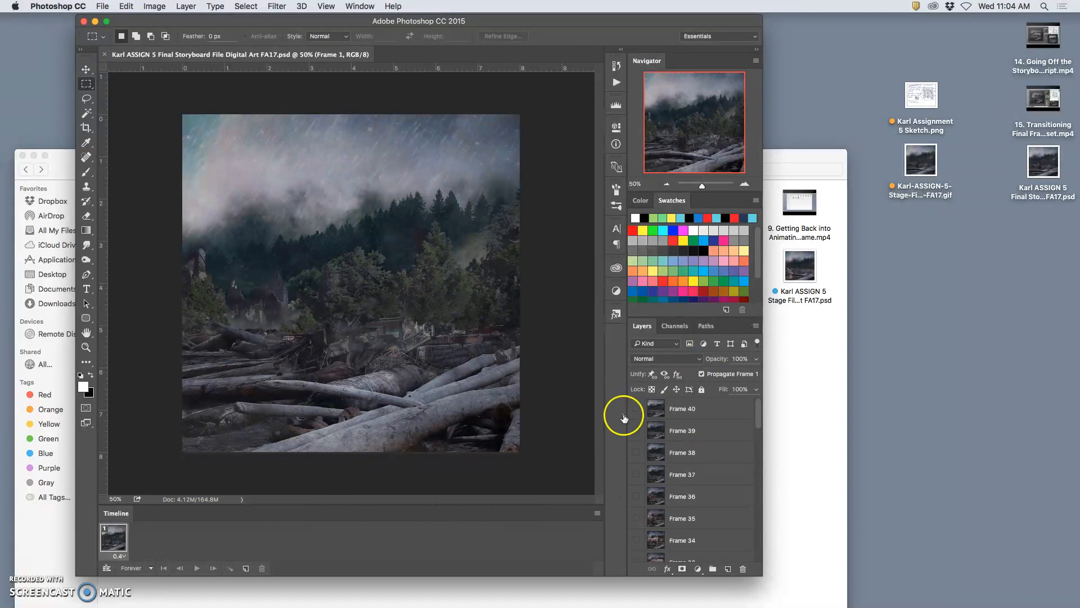
Step: Hide the Timeline and enlarge the application window to make more room for the canvas
{"action": "left_click", "coordinate": [360, 6]}
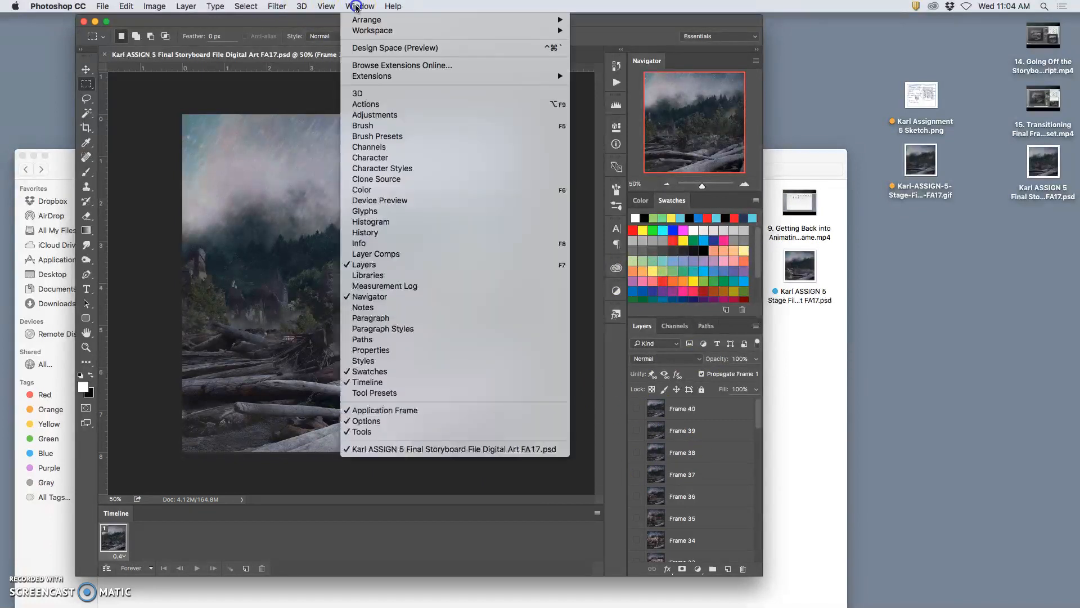
{"action": "left_click", "coordinate": [347, 385]}
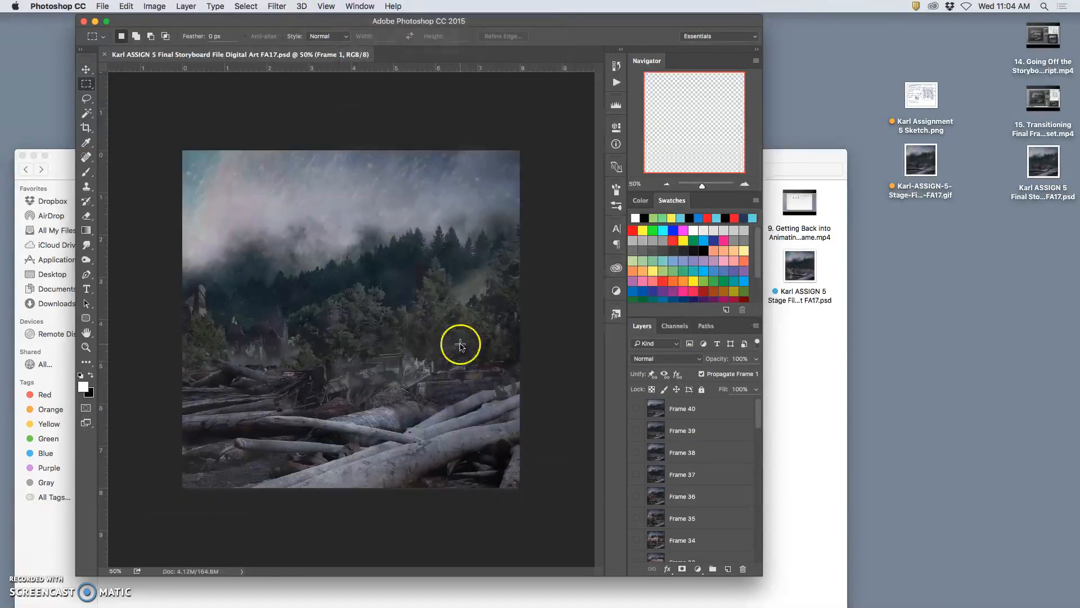
{"action": "left_click_drag", "start_coordinate": [762, 572], "coordinate": [941, 579]}
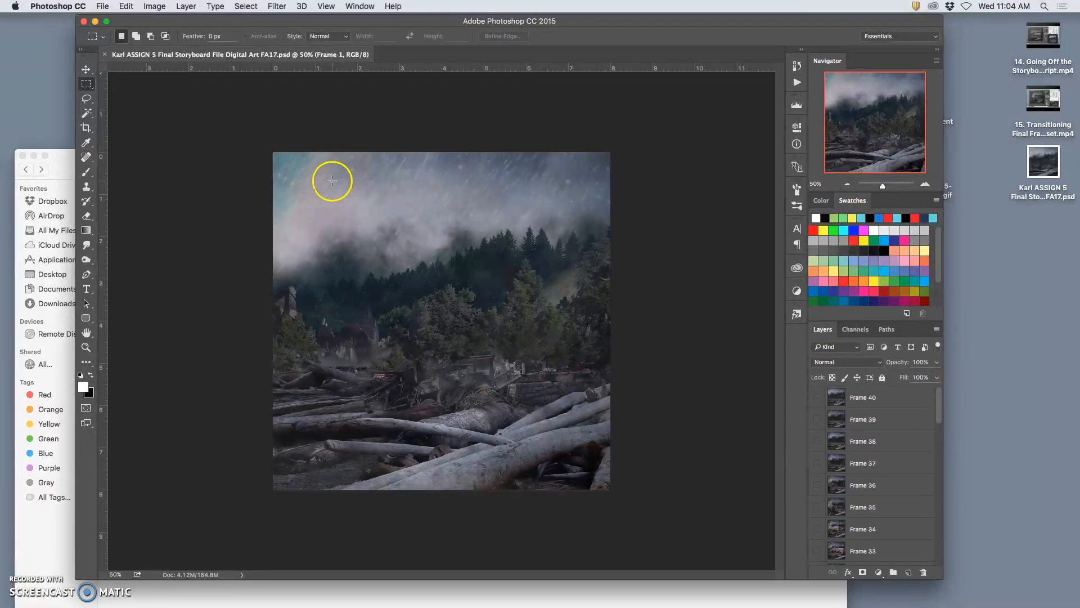
Step: Set the canvas size to 30 inches wide by 40 inches high, keeping the image anchored in the centre
{"action": "left_click", "coordinate": [157, 6]}
{"action": "left_click", "coordinate": [487, 246]}
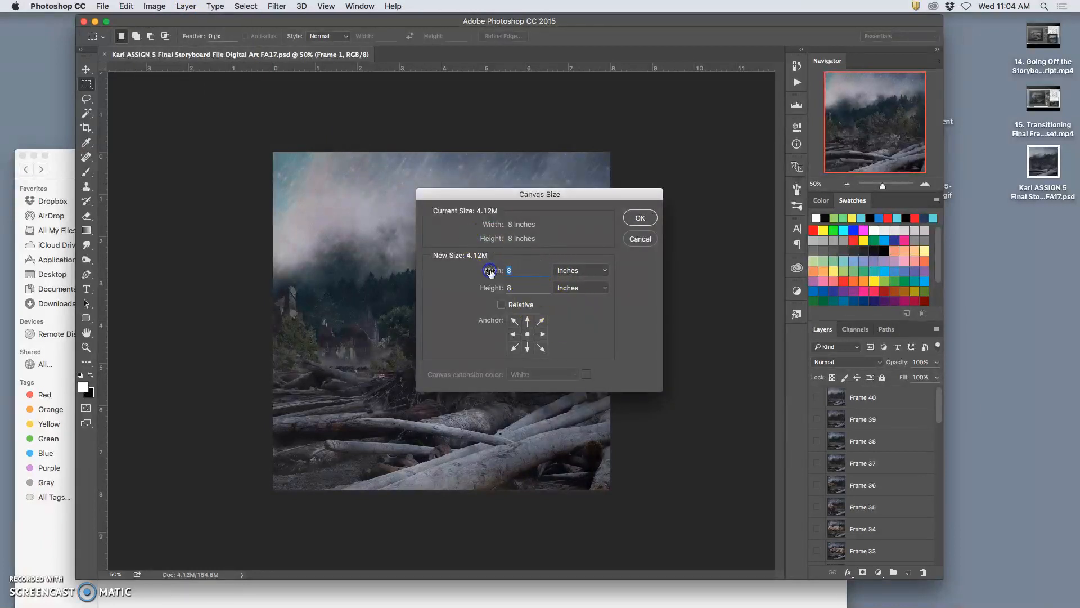
{"action": "left_click", "coordinate": [519, 286]}
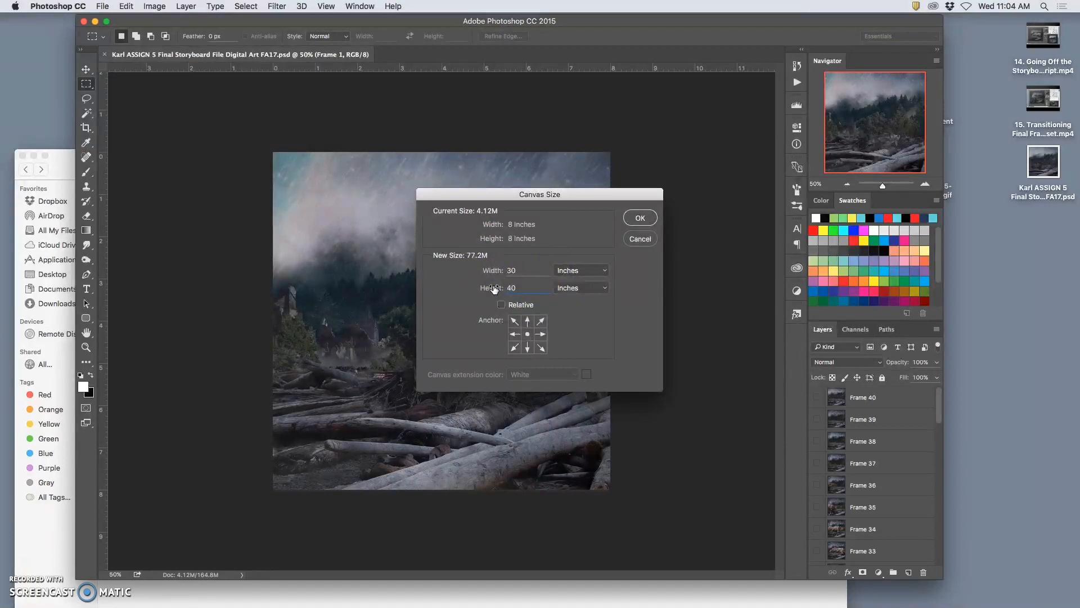
{"action": "left_click", "coordinate": [641, 218]}
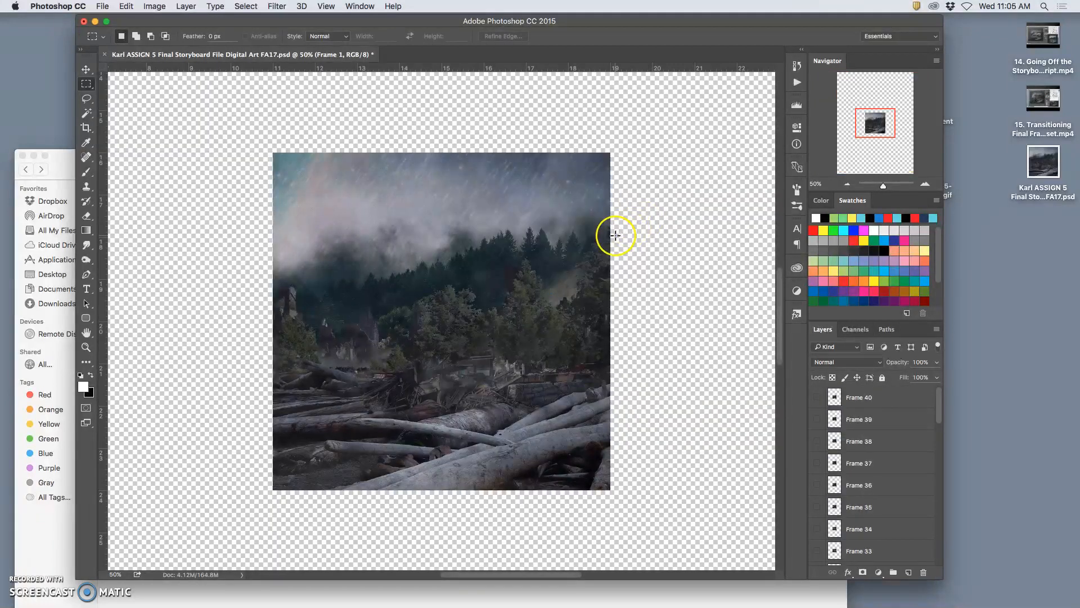
Step: Switch to the Move tool and show the guides around the centred image on the enlarged canvas
{"action": "key", "text": "super+minus"}
{"action": "key", "text": "super+minus"}
{"action": "key", "text": "super+minus"}
{"action": "key", "text": "super+minus"}
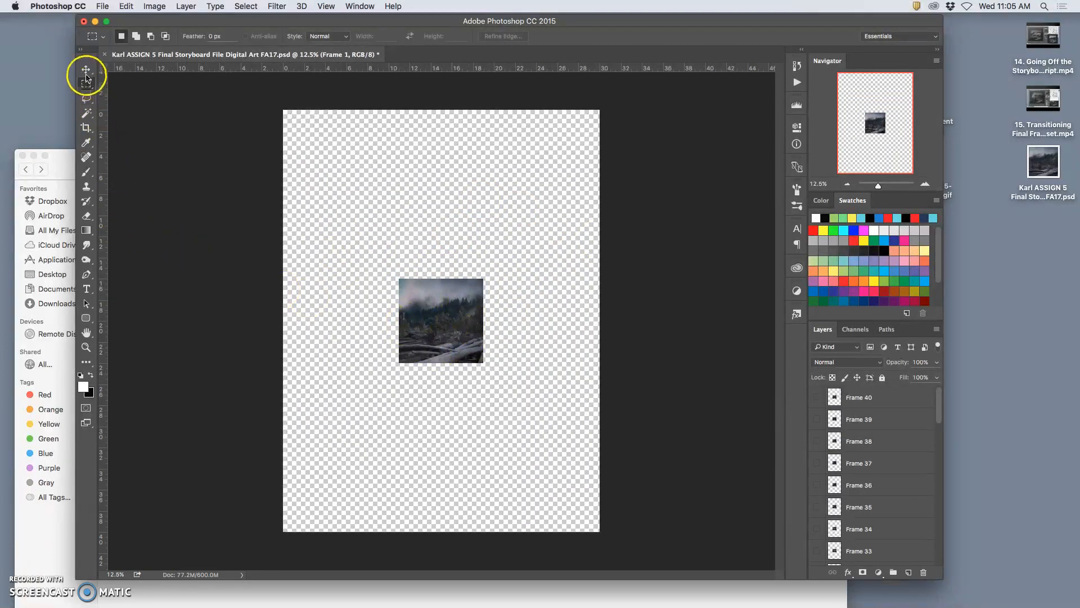
{"action": "left_click", "coordinate": [86, 71]}
{"action": "key", "text": "super+semicolon"}
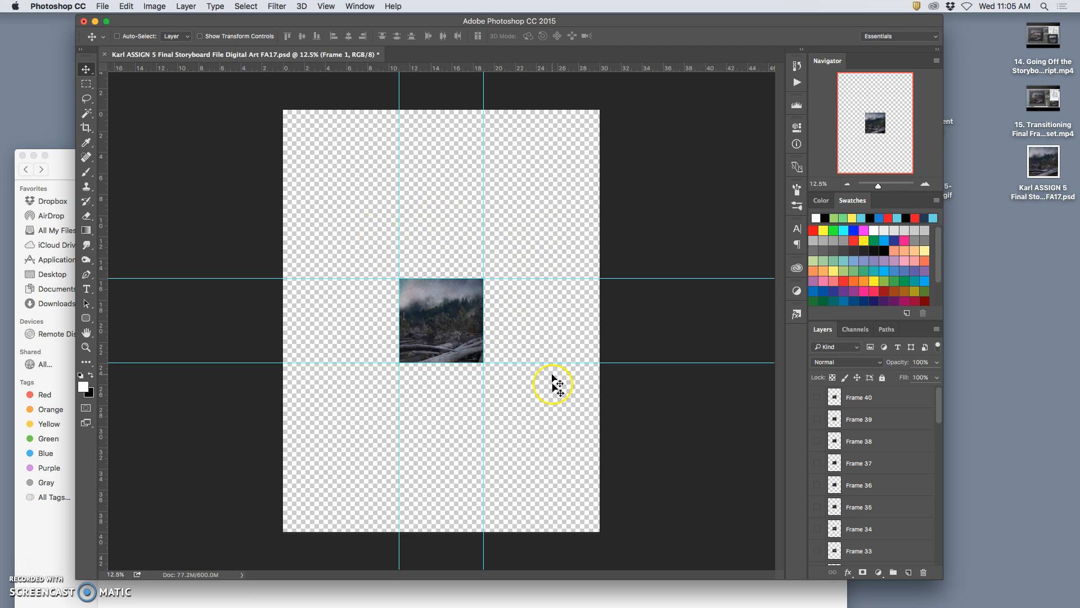
Step: Add a new layer above Frame 1 and fill it with white at 100% opacity
{"action": "scroll", "coordinate": [873, 495], "scroll_direction": "down", "scroll_amount": 15}
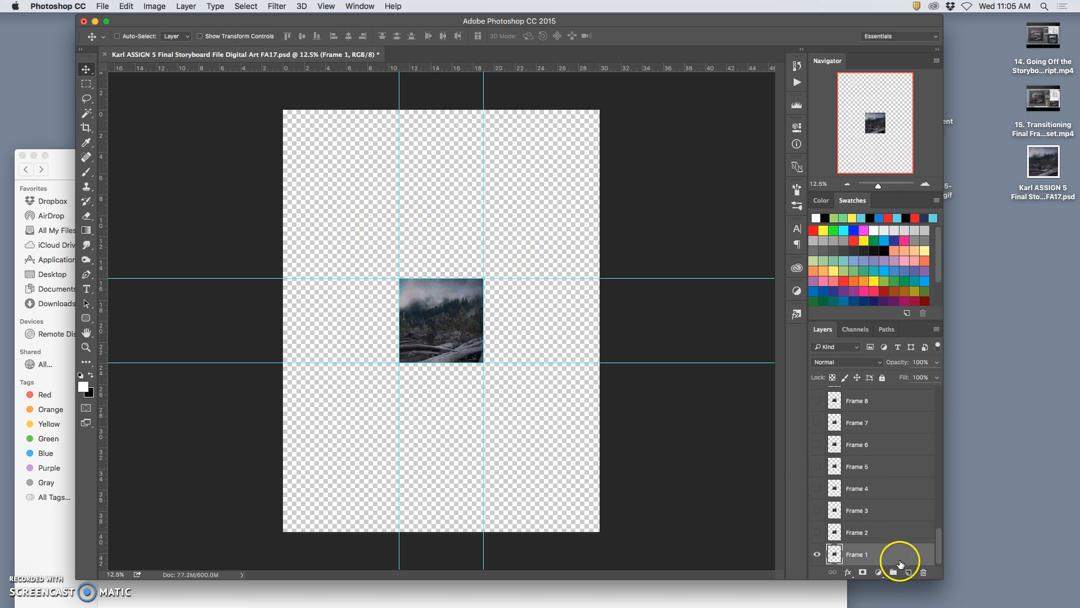
{"action": "left_click", "coordinate": [908, 572]}
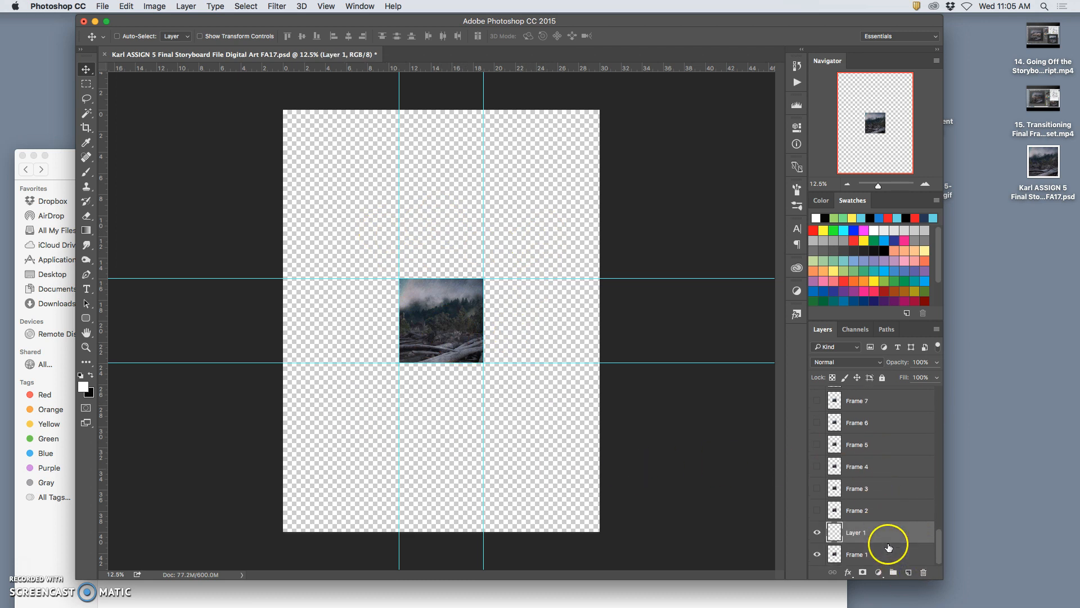
{"action": "left_click", "coordinate": [125, 7]}
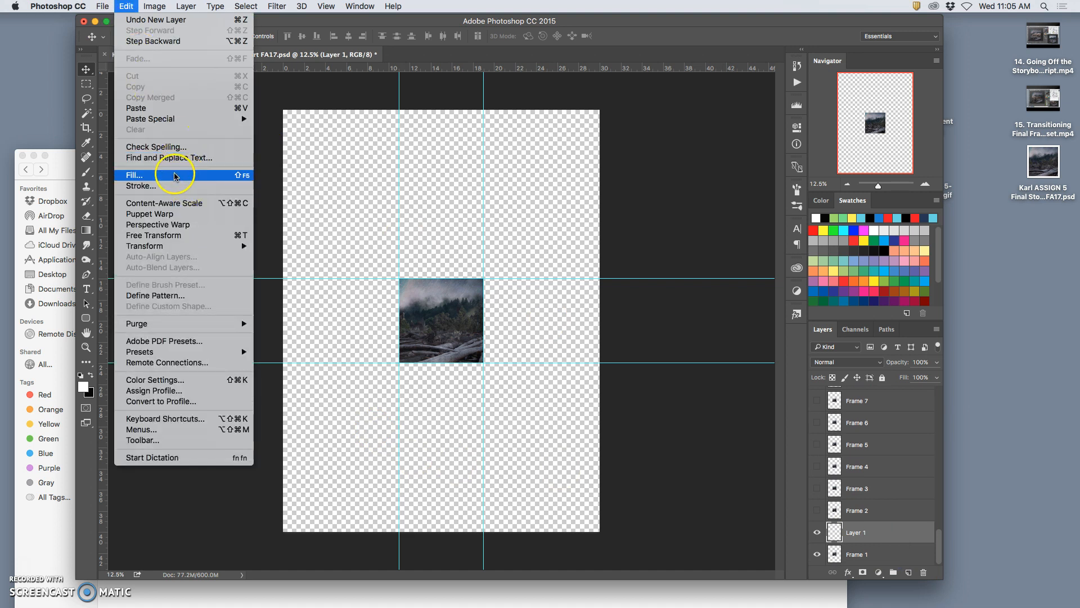
{"action": "left_click", "coordinate": [174, 175]}
{"action": "left_click", "coordinate": [562, 241]}
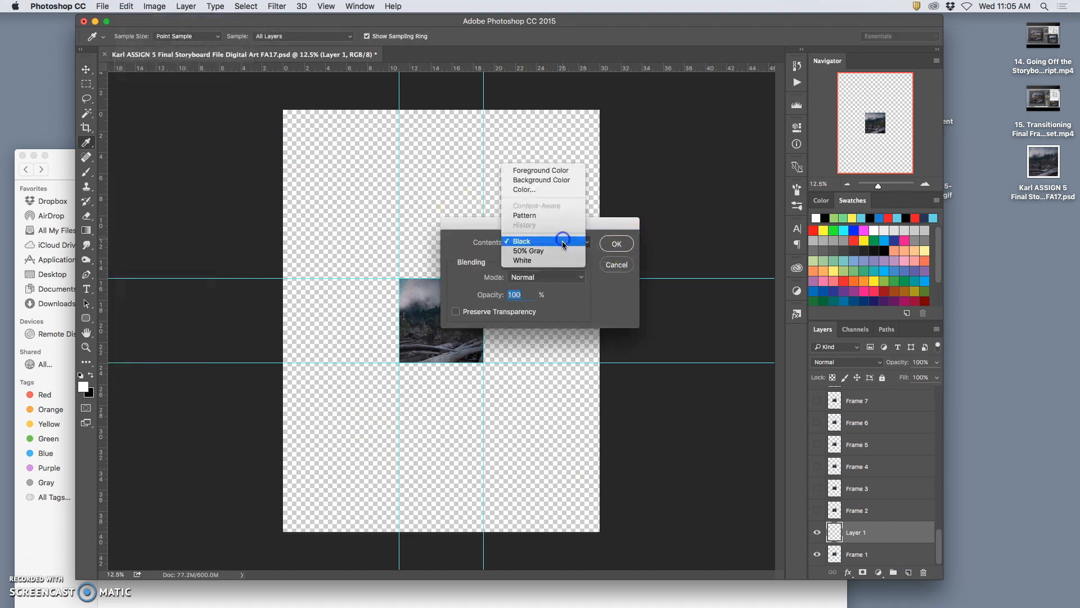
{"action": "left_click", "coordinate": [554, 260]}
{"action": "left_click", "coordinate": [616, 243]}
Step: Show the grid and move the white-filled Layer 1 below Frame 1 so it serves as the background
{"action": "key", "text": "v"}
{"action": "left_click_drag", "start_coordinate": [895, 533], "coordinate": [884, 552]}
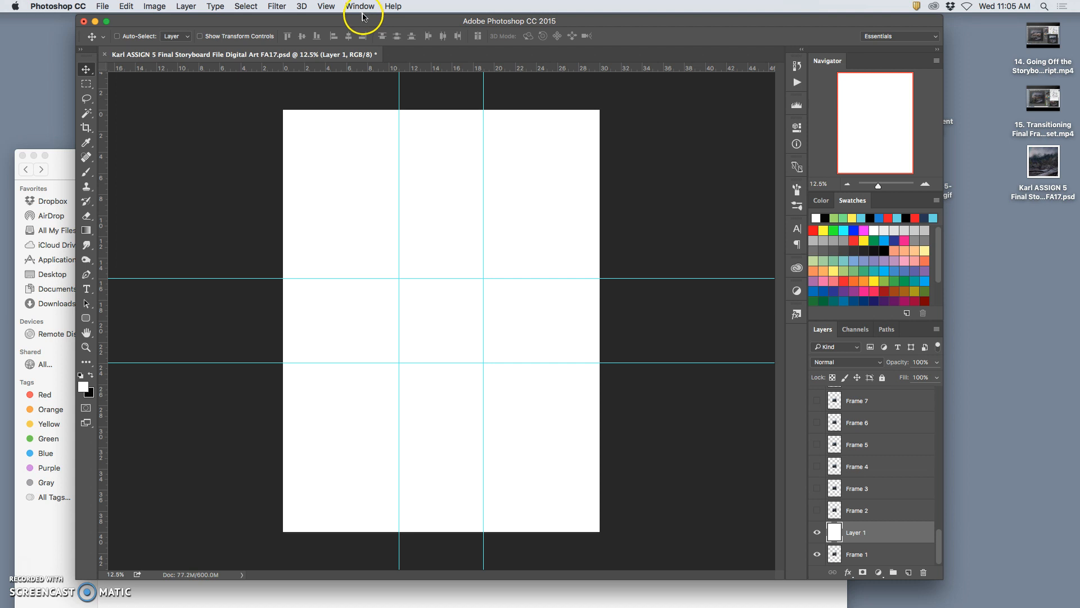
{"action": "key", "text": "super+apostrophe"}
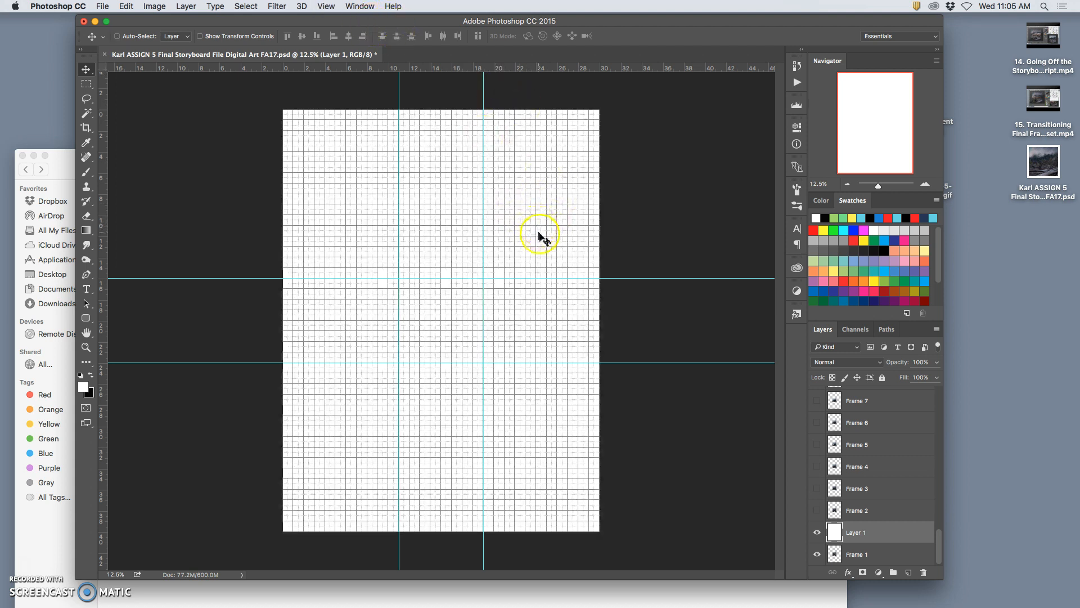
{"action": "key", "text": "super+equal"}
{"action": "key", "text": "super+equal"}
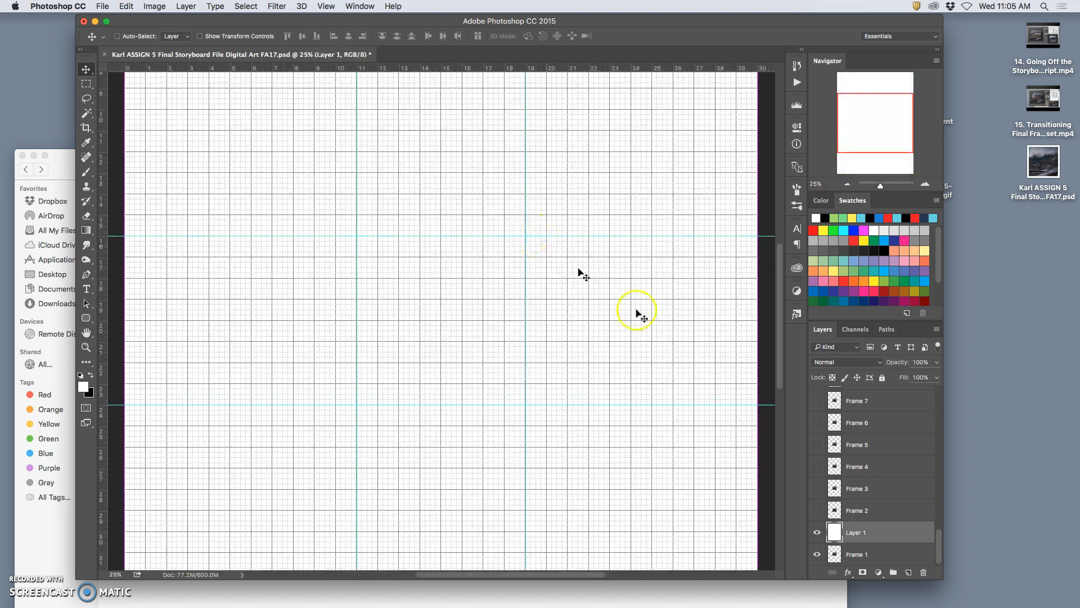
{"action": "left_click_drag", "start_coordinate": [843, 523], "coordinate": [853, 557]}
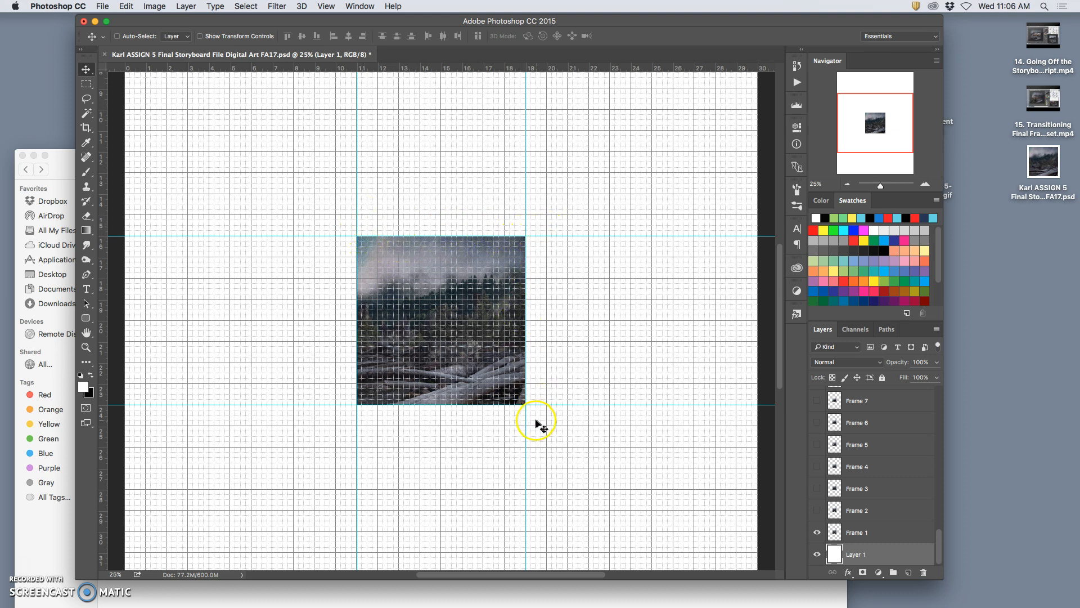
Step: Add four guides, one inch outside each edge of the centred image, and hide the grid
{"action": "left_click_drag", "start_coordinate": [436, 67], "coordinate": [438, 215]}
{"action": "left_click_drag", "start_coordinate": [109, 237], "coordinate": [335, 249]}
{"action": "left_click_drag", "start_coordinate": [422, 67], "coordinate": [443, 425]}
{"action": "left_click_drag", "start_coordinate": [102, 281], "coordinate": [547, 304]}
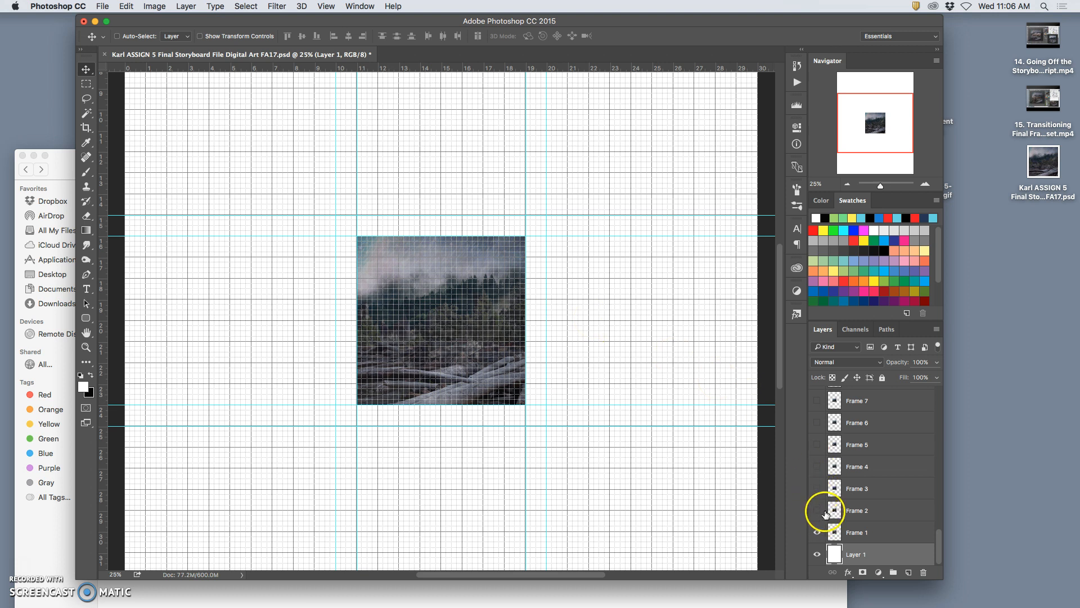
{"action": "key", "text": "super+apostrophe"}
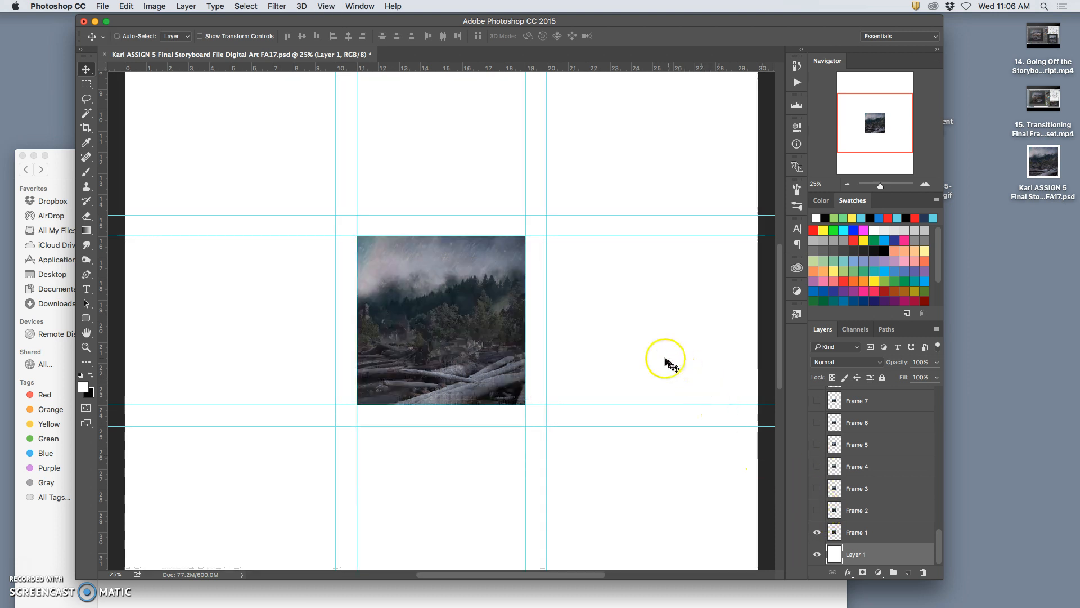
Step: Turn on Auto-Select and move the Frame 1 image diagonally up and left until it snaps to the outer guides' intersection
{"action": "scroll", "coordinate": [657, 356], "scroll_direction": "down", "scroll_amount": 3}
{"action": "scroll", "coordinate": [656, 355], "scroll_direction": "left", "scroll_amount": 1}
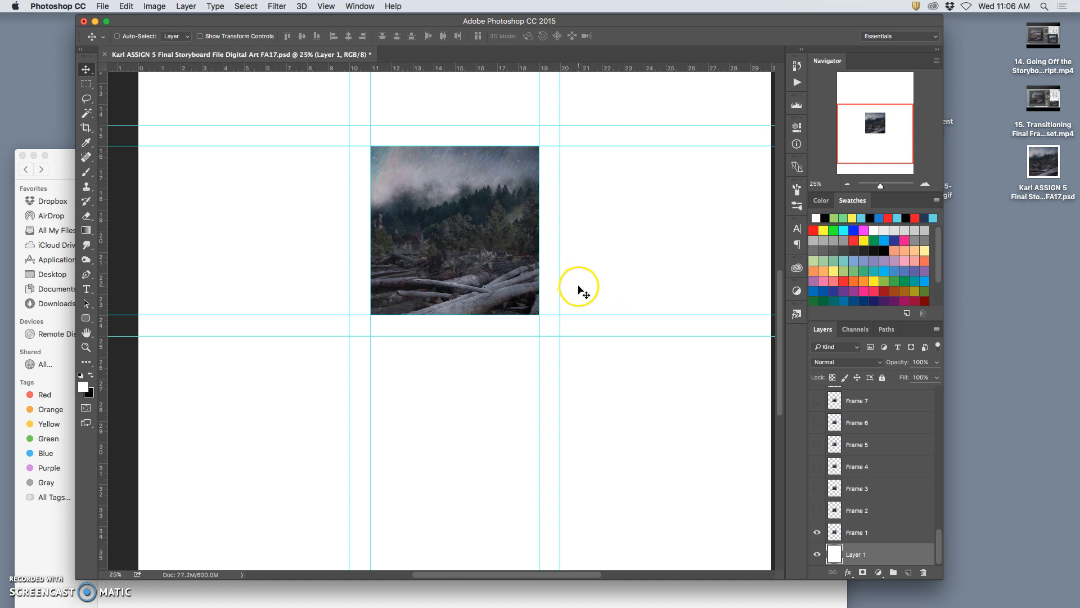
{"action": "left_click", "coordinate": [841, 532]}
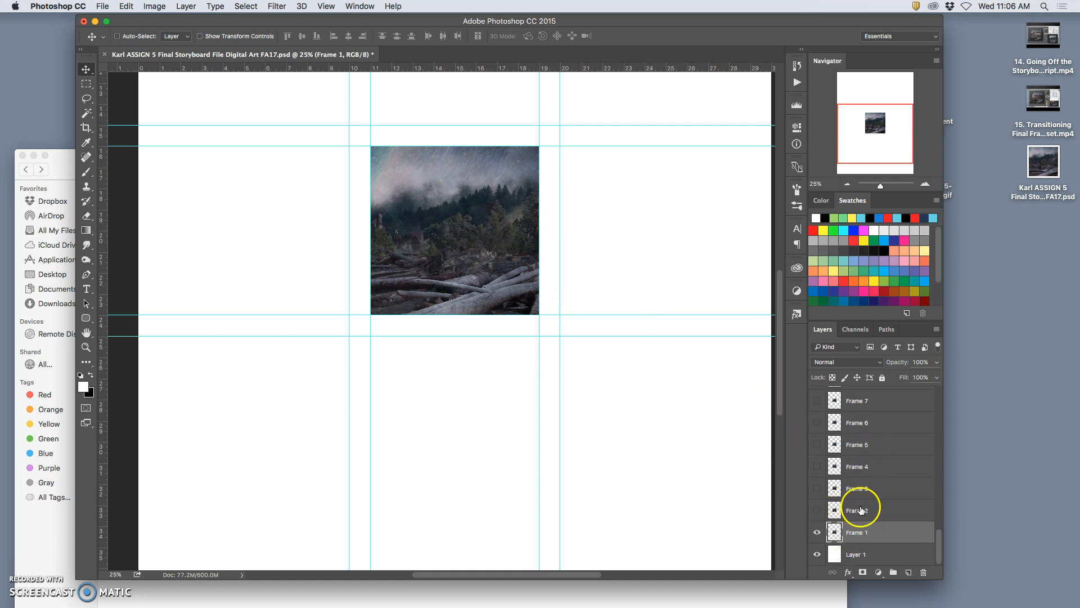
{"action": "scroll", "coordinate": [468, 211], "scroll_direction": "up", "scroll_amount": 5}
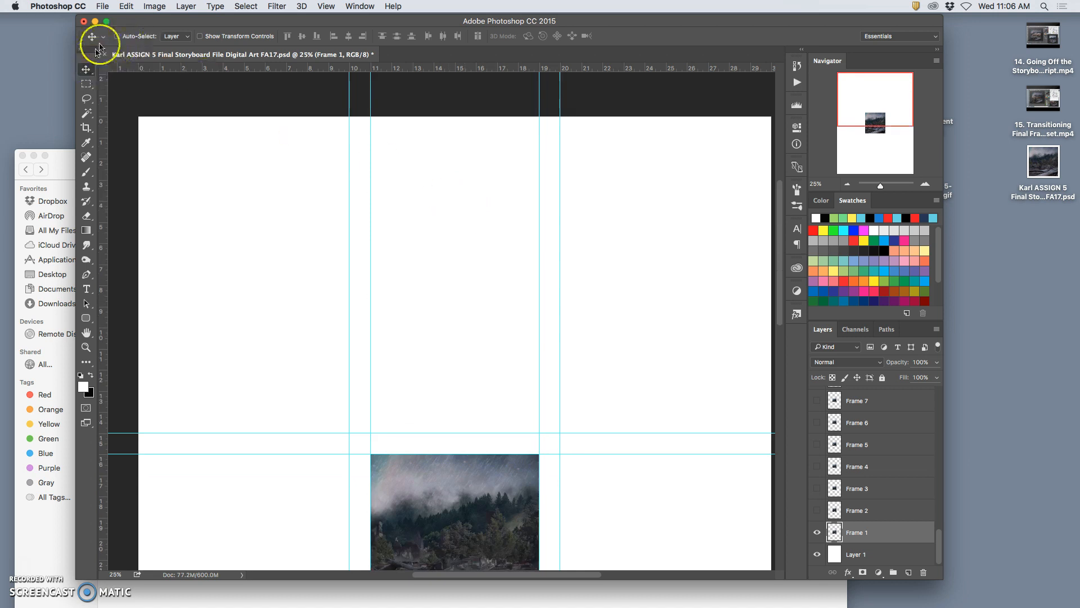
{"action": "scroll", "coordinate": [381, 306], "scroll_direction": "down", "scroll_amount": 4}
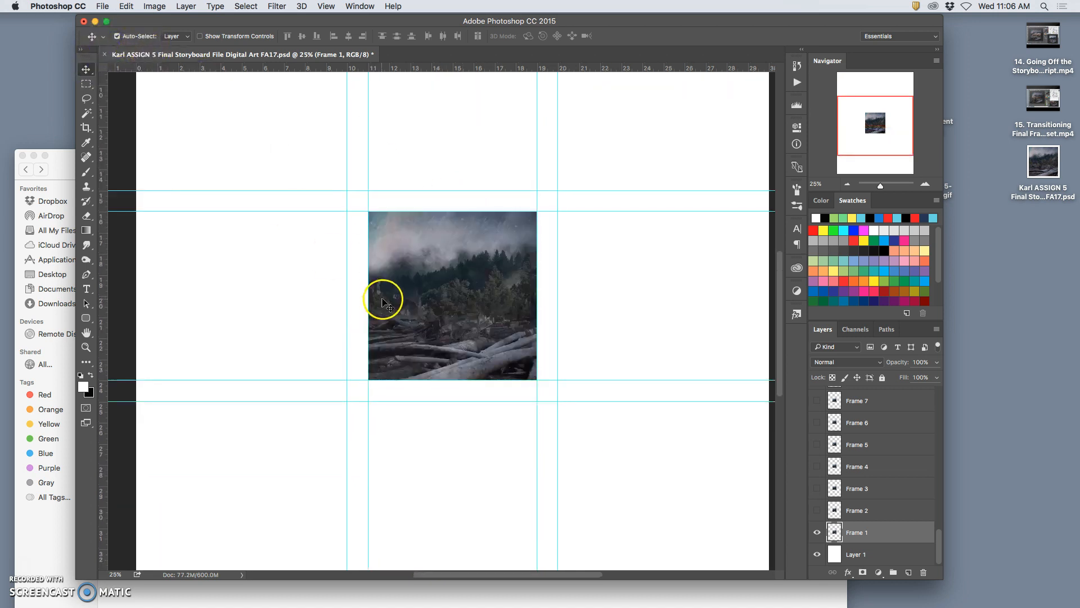
{"action": "left_click_drag", "start_coordinate": [457, 306], "coordinate": [270, 120]}
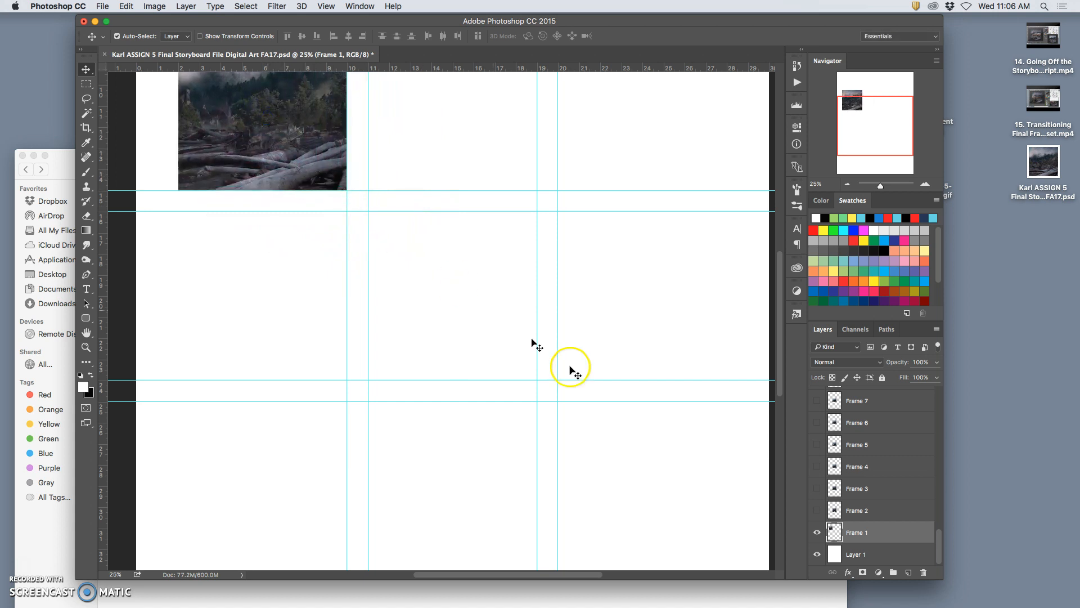
Step: Preview Frames 2, 3 and 4 one at a time in the centre of the canvas
{"action": "left_click", "coordinate": [817, 513]}
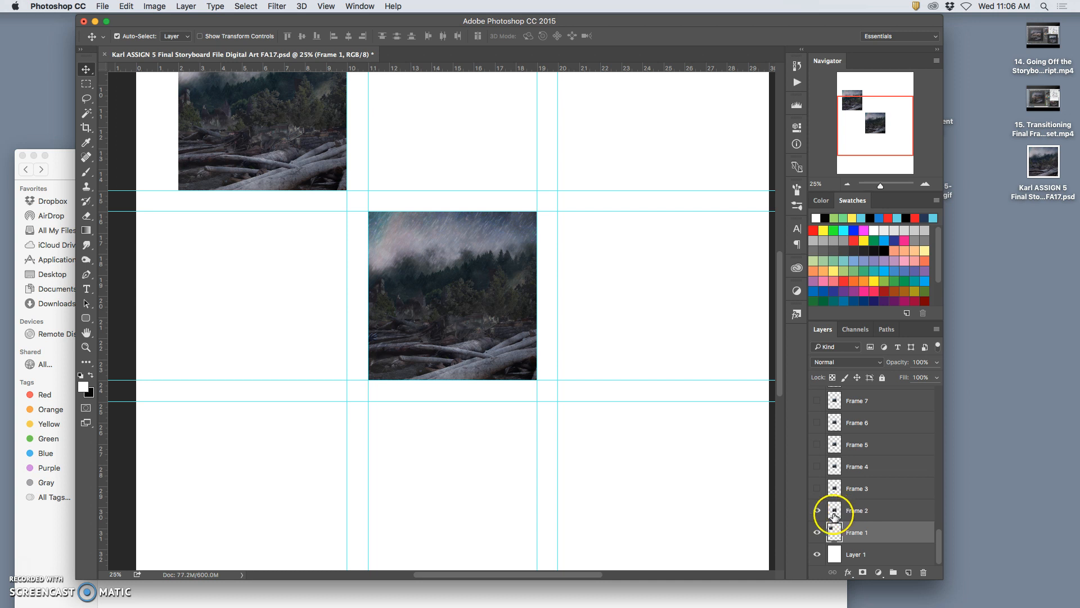
{"action": "left_click", "coordinate": [817, 510]}
{"action": "left_click", "coordinate": [817, 489]}
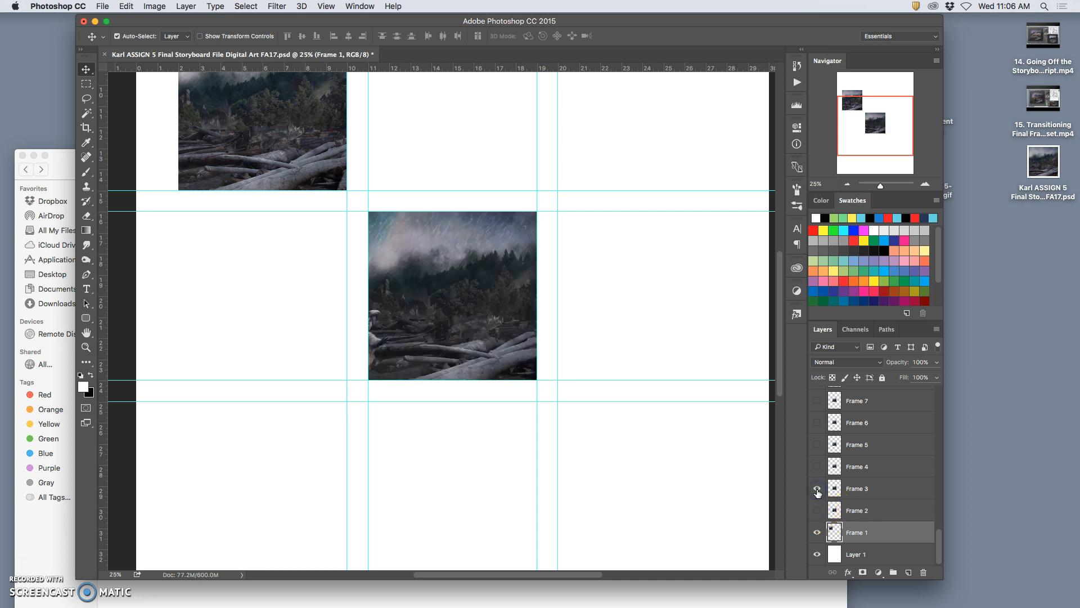
{"action": "left_click", "coordinate": [817, 490]}
{"action": "left_click", "coordinate": [817, 468]}
{"action": "left_click", "coordinate": [817, 469]}
Step: Show Frames 5 through 11 one after another to find a stronger opening image for the storyboard
{"action": "left_click", "coordinate": [816, 445]}
{"action": "left_click", "coordinate": [817, 423]}
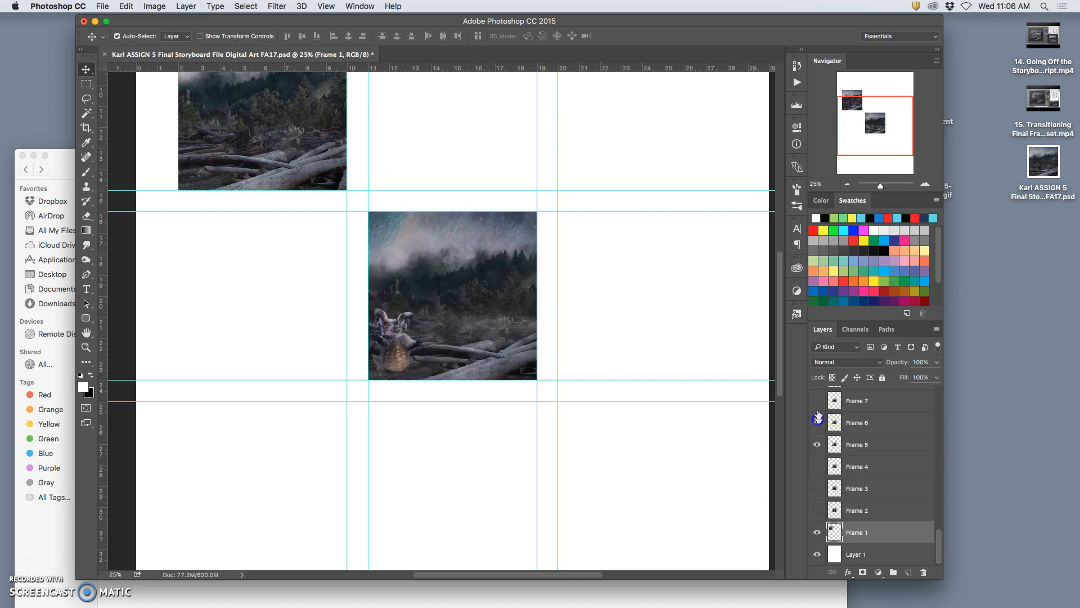
{"action": "left_click", "coordinate": [817, 401]}
{"action": "scroll", "coordinate": [835, 453], "scroll_direction": "up", "scroll_amount": 2}
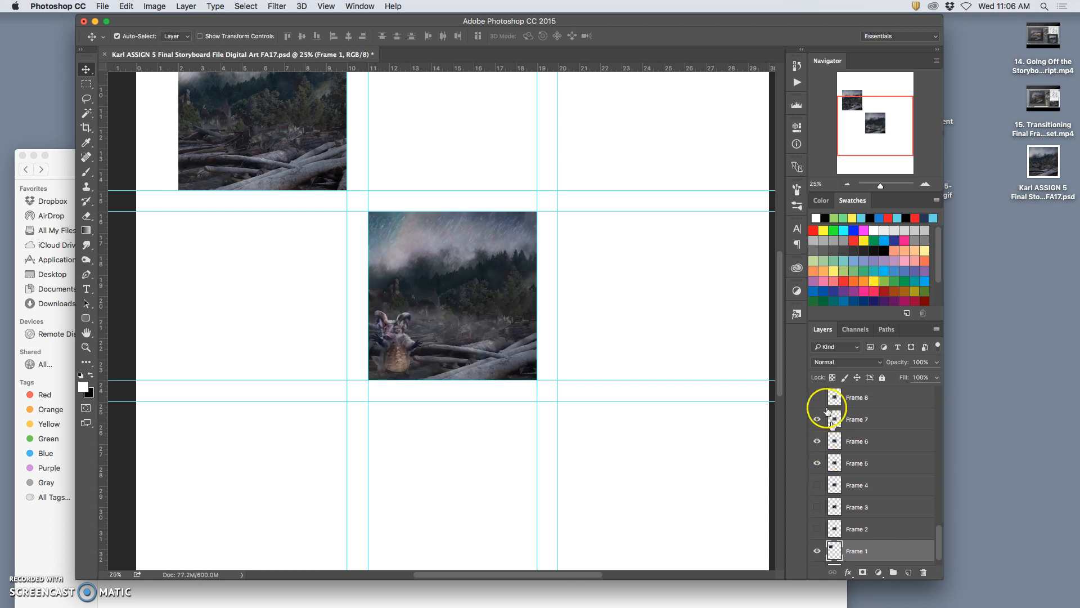
{"action": "left_click", "coordinate": [817, 397]}
{"action": "scroll", "coordinate": [821, 400], "scroll_direction": "up", "scroll_amount": 1}
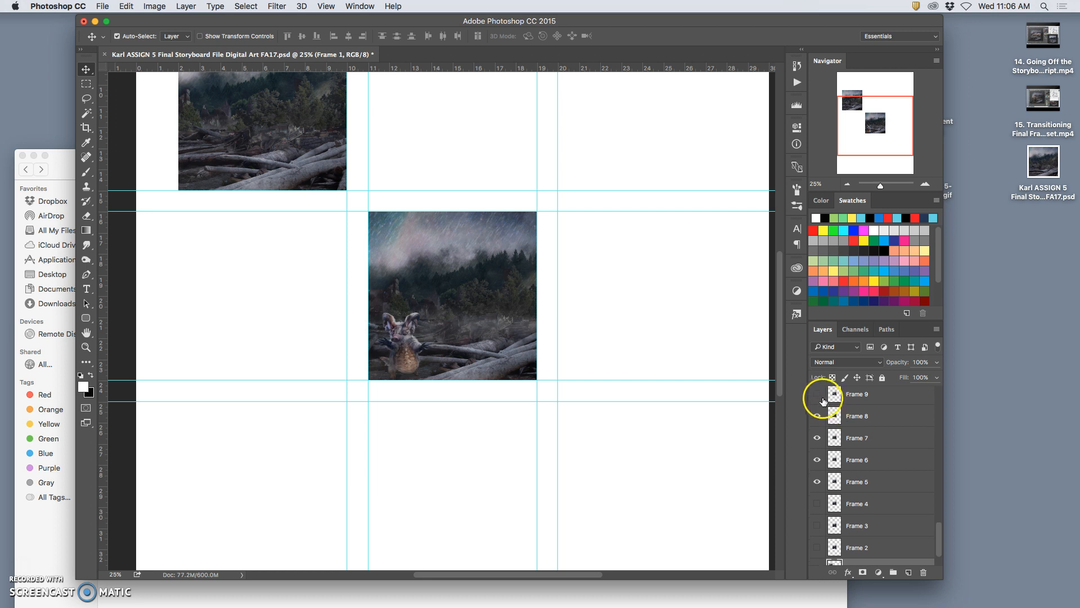
{"action": "left_click", "coordinate": [818, 395]}
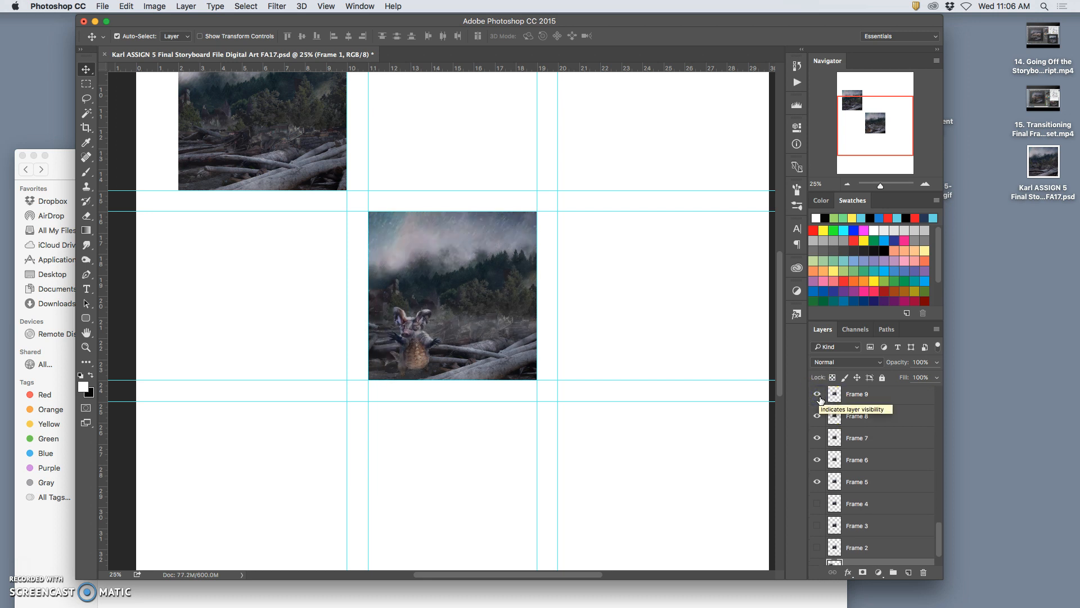
{"action": "scroll", "coordinate": [820, 399], "scroll_direction": "up", "scroll_amount": 1}
{"action": "left_click", "coordinate": [818, 405]}
{"action": "scroll", "coordinate": [821, 402], "scroll_direction": "up", "scroll_amount": 1}
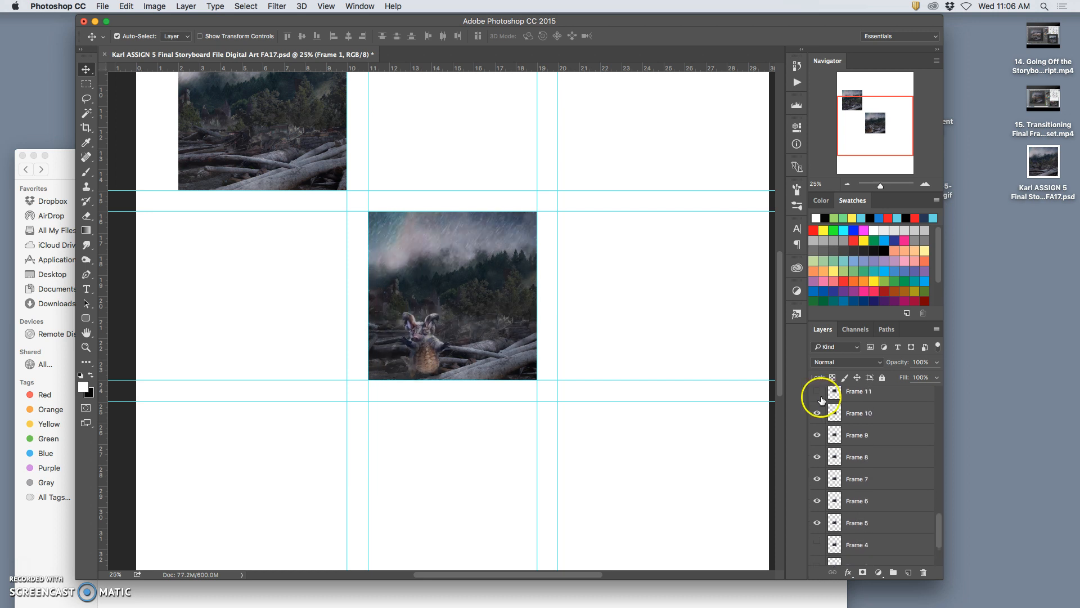
{"action": "left_click", "coordinate": [819, 394]}
Step: Hide Frames 11 and 10, and move Frame 9 from the centre over Frame 1 in the upper-left storyboard position
{"action": "scroll", "coordinate": [820, 397], "scroll_direction": "up", "scroll_amount": 1}
{"action": "left_click", "coordinate": [818, 420]}
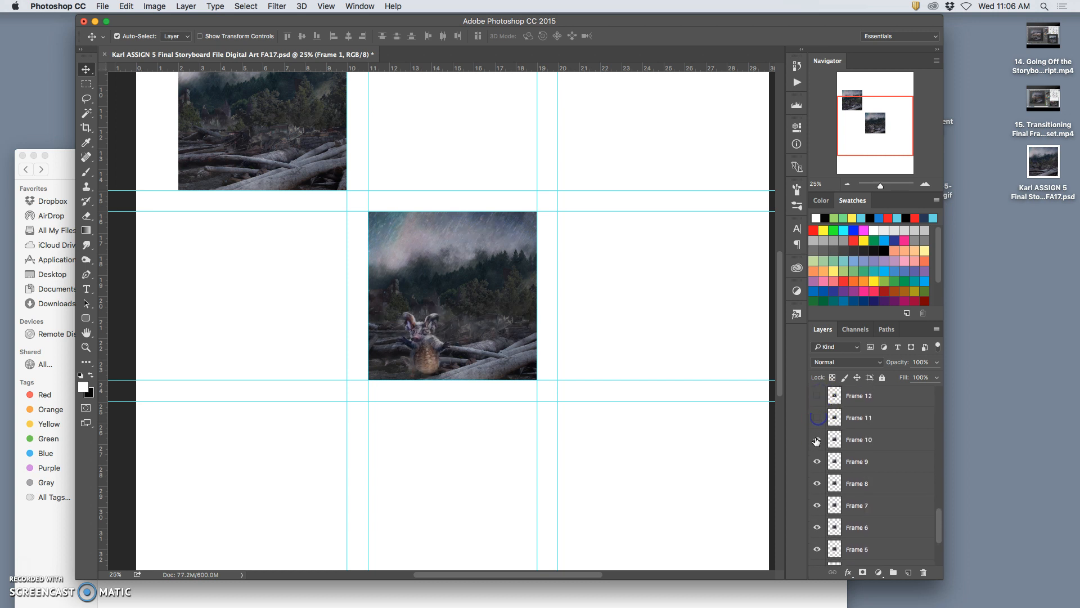
{"action": "left_click", "coordinate": [856, 467]}
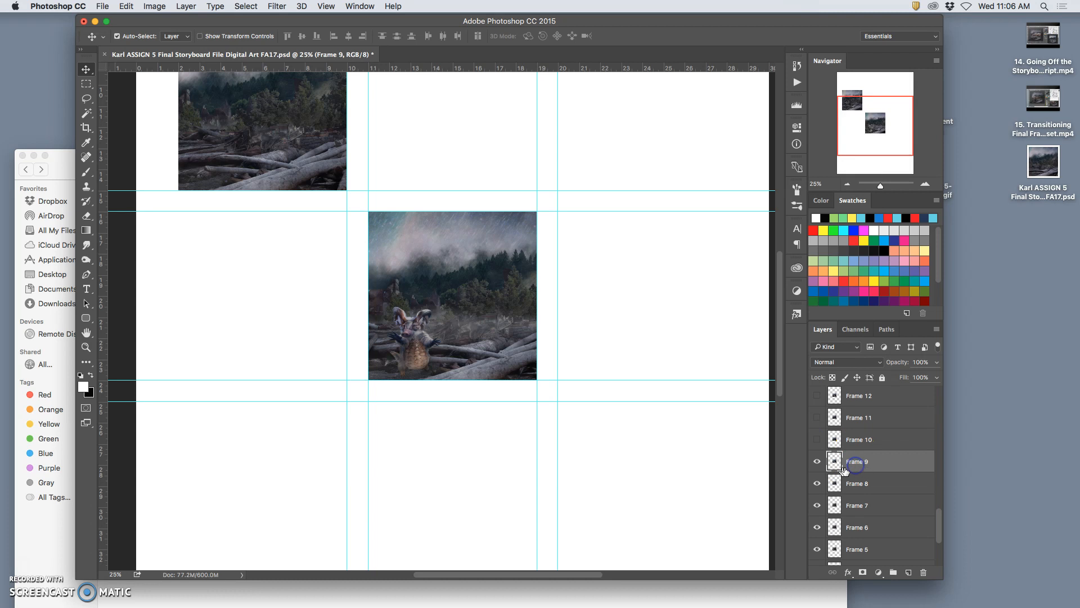
{"action": "left_click_drag", "start_coordinate": [421, 299], "coordinate": [250, 119]}
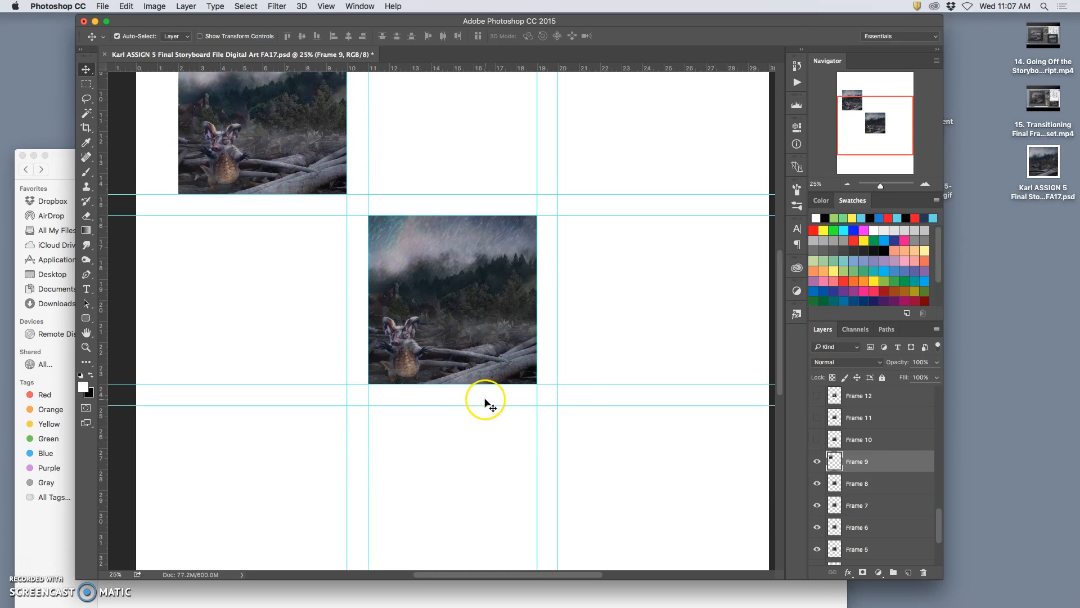
Step: Hide Frames 8 through 5 and Frame 1, leaving Frame 9 as the only frame on the white background
{"action": "scroll", "coordinate": [484, 405], "scroll_direction": "up", "scroll_amount": 3}
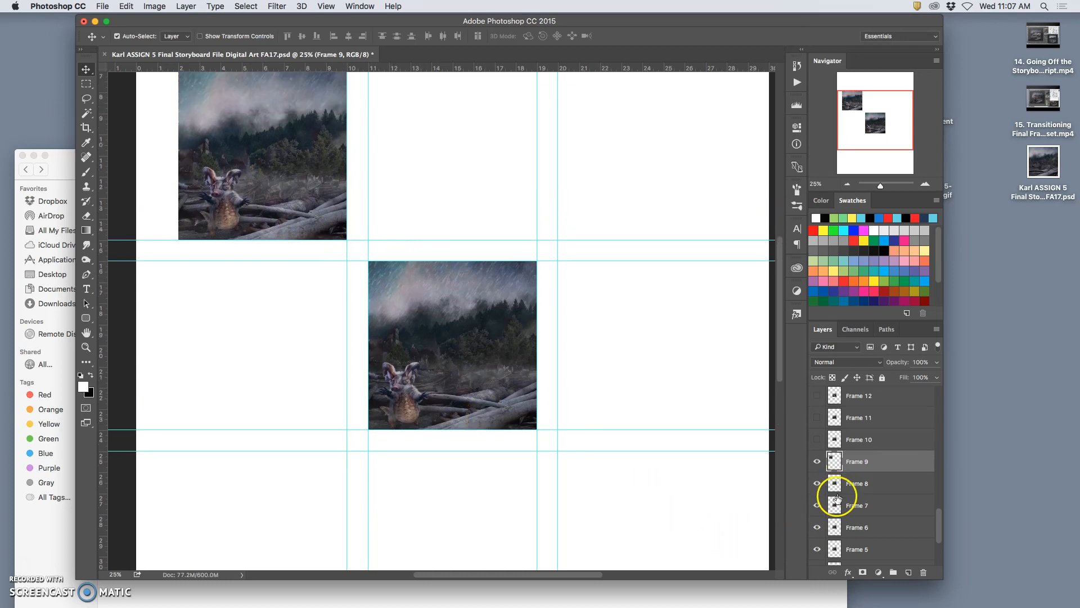
{"action": "left_click_drag", "start_coordinate": [817, 485], "coordinate": [816, 553]}
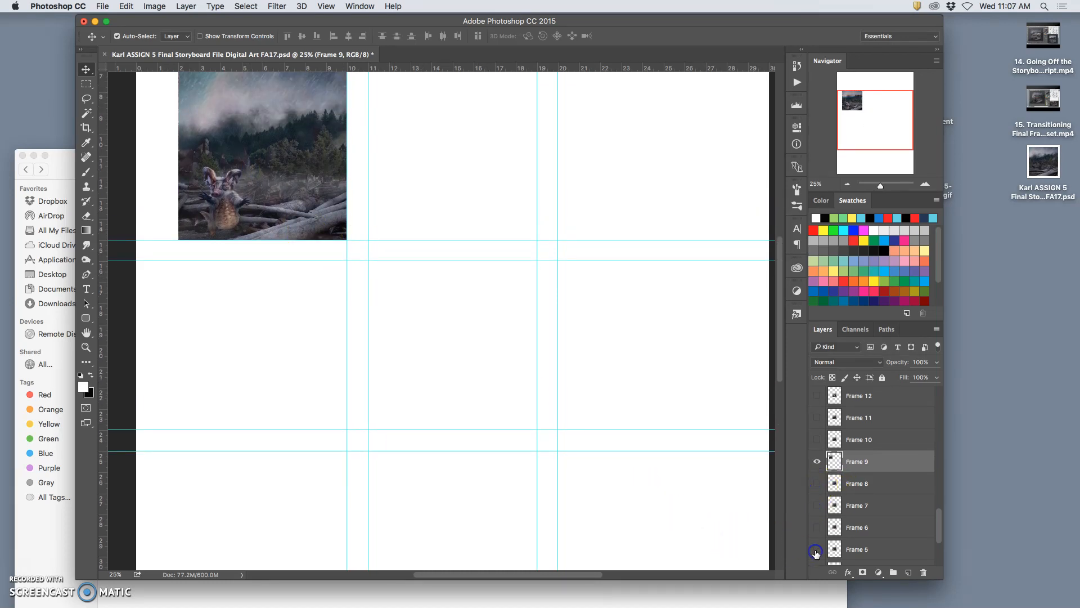
{"action": "scroll", "coordinate": [825, 548], "scroll_direction": "down", "scroll_amount": 5}
{"action": "left_click", "coordinate": [819, 533]}
Step: Mark the Frame 9 layer with a red colour label
{"action": "scroll", "coordinate": [838, 522], "scroll_direction": "up", "scroll_amount": 5}
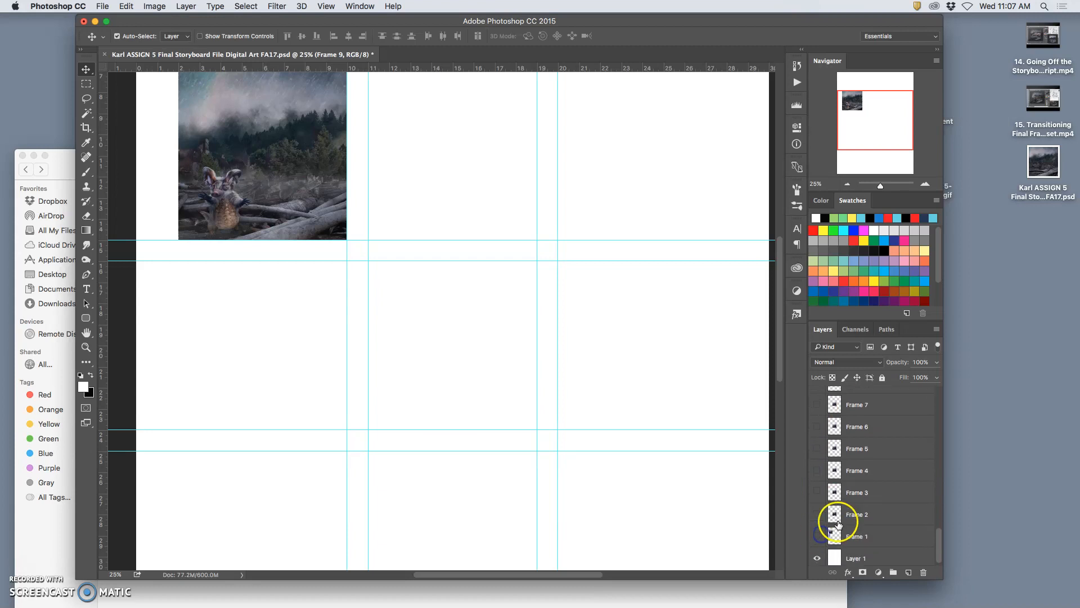
{"action": "scroll", "coordinate": [837, 525], "scroll_direction": "up", "scroll_amount": 3}
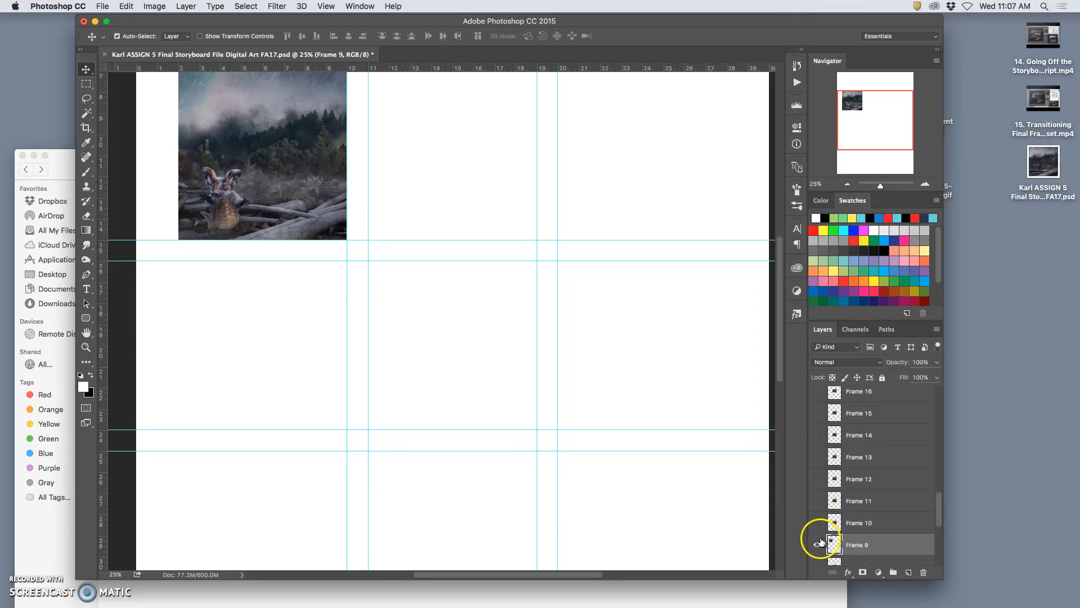
{"action": "right_click", "coordinate": [820, 541]}
{"action": "left_click", "coordinate": [847, 465]}
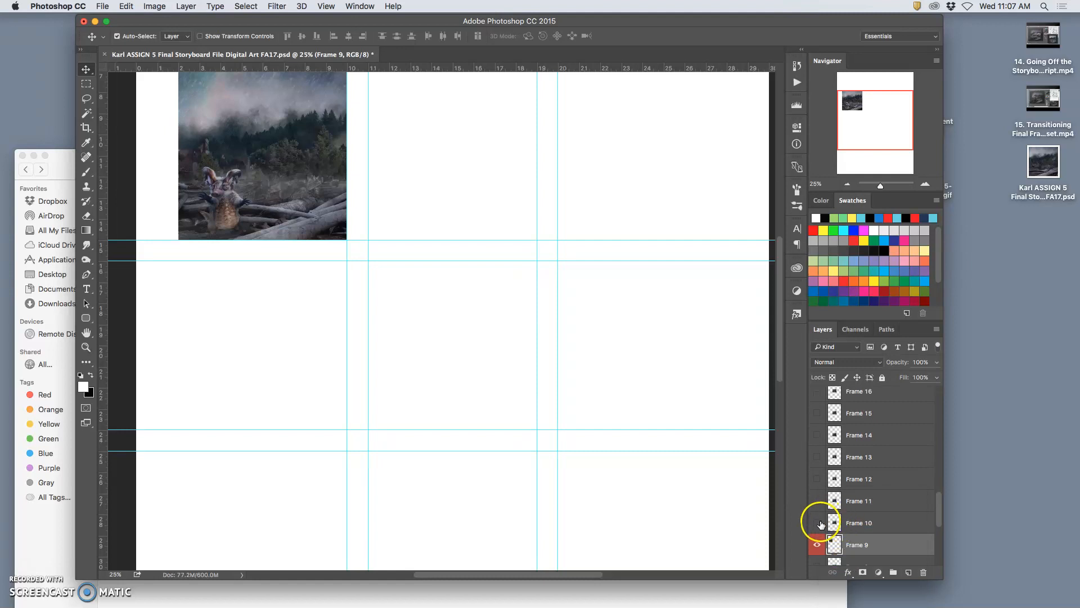
Step: Show Frames 10, 11, 12 and 14 one after another to find the second storyboard image, leaving Frame 10 hidden
{"action": "left_click", "coordinate": [818, 523]}
{"action": "left_click", "coordinate": [817, 523]}
{"action": "left_click", "coordinate": [817, 501]}
{"action": "left_click", "coordinate": [817, 479]}
{"action": "scroll", "coordinate": [823, 497], "scroll_direction": "up", "scroll_amount": 1}
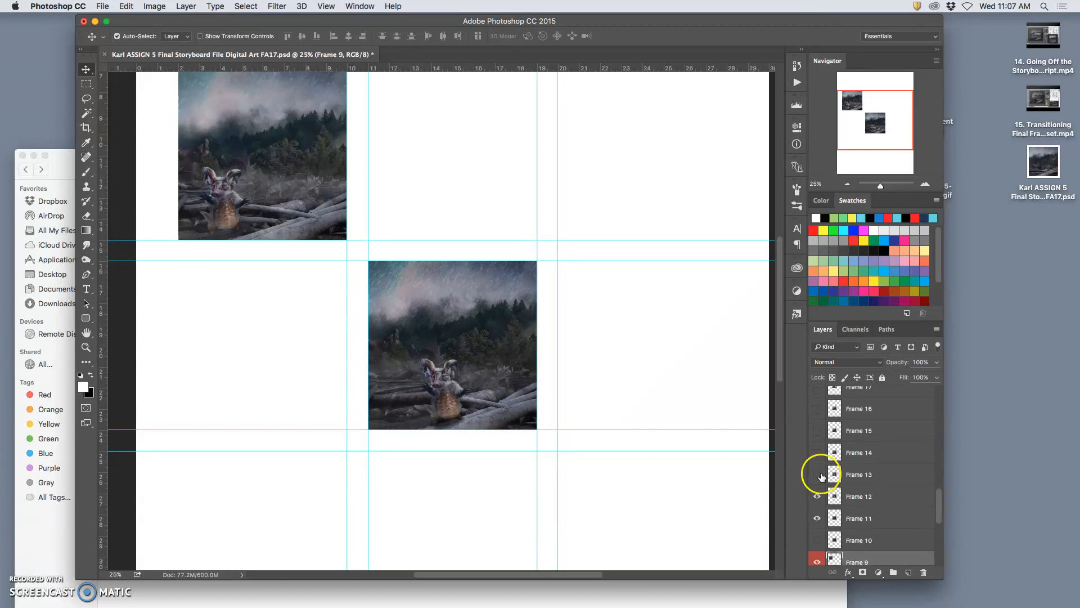
{"action": "left_click", "coordinate": [818, 453]}
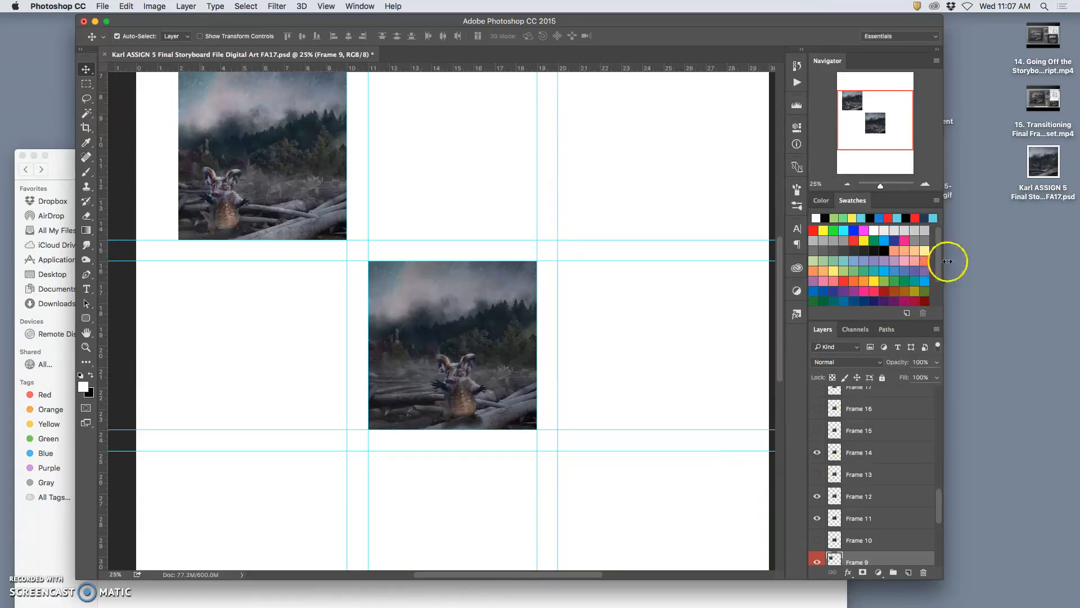
Step: Open the assignment sketch image from the desktop and arrange it beside the Photoshop window for reference
{"action": "key", "text": "F11"}
{"action": "double_click", "coordinate": [929, 101]}
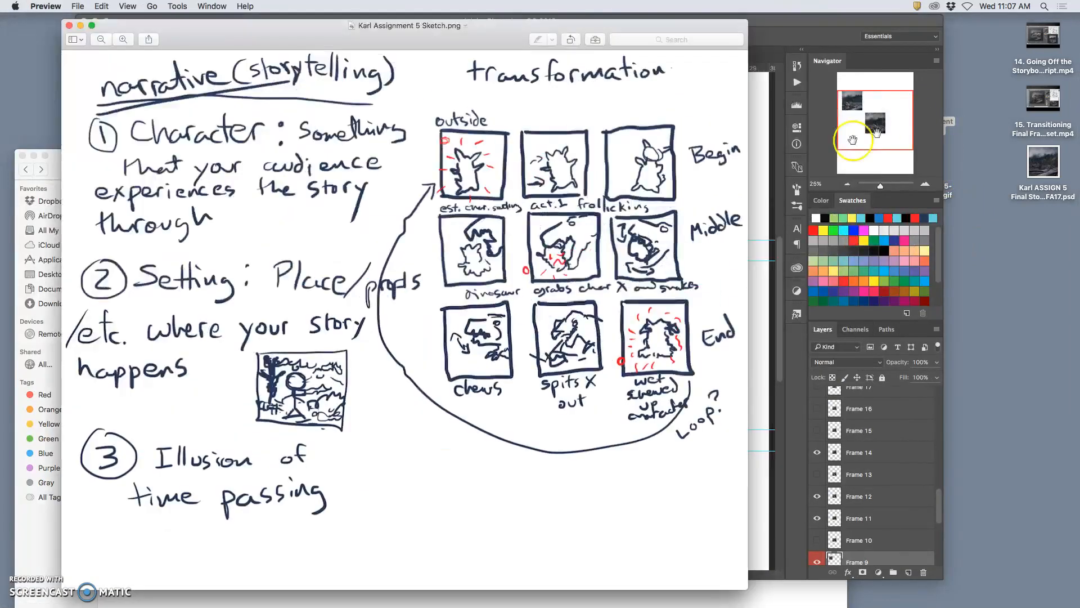
{"action": "mouse_move", "coordinate": [598, 23]}
{"action": "left_mouse_down"}
{"action": "mouse_move", "coordinate": [926, 71]}
{"action": "mouse_move", "coordinate": [991, 66]}
{"action": "left_mouse_up"}
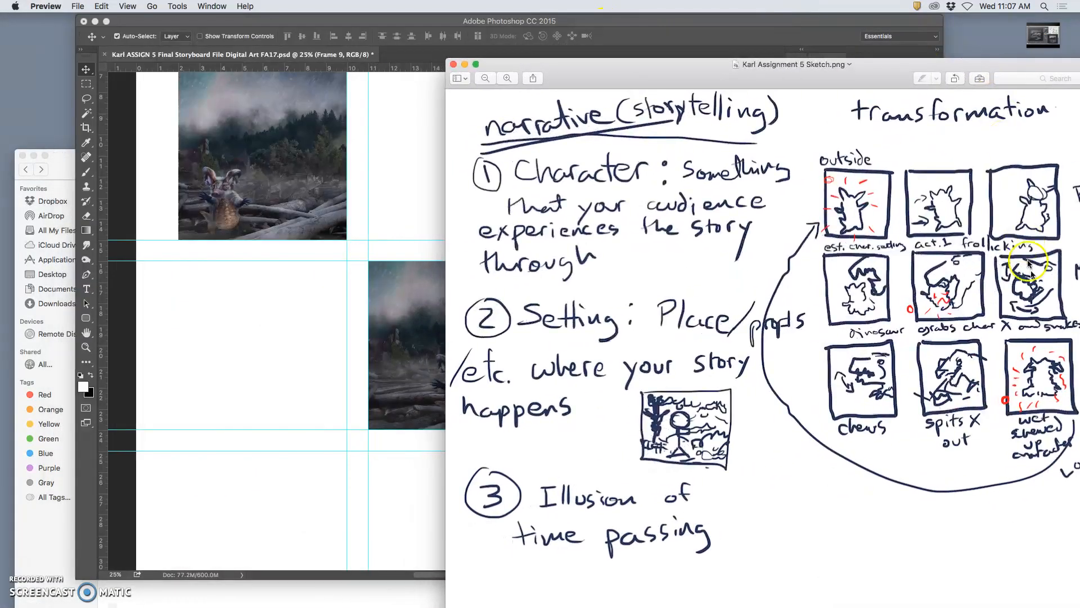
{"action": "left_click", "coordinate": [798, 23]}
{"action": "left_click_drag", "start_coordinate": [745, 23], "coordinate": [644, 18]}
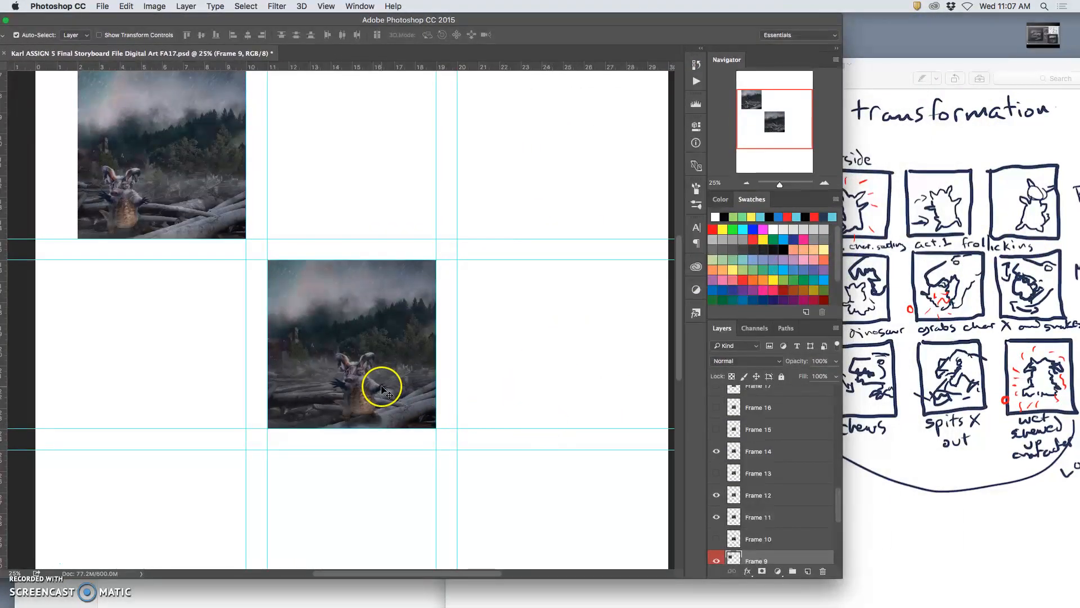
Step: Move Frame 14 from the centre of the canvas up into the upper-middle storyboard position
{"action": "left_click", "coordinate": [752, 460]}
{"action": "left_click_drag", "start_coordinate": [338, 363], "coordinate": [342, 175]}
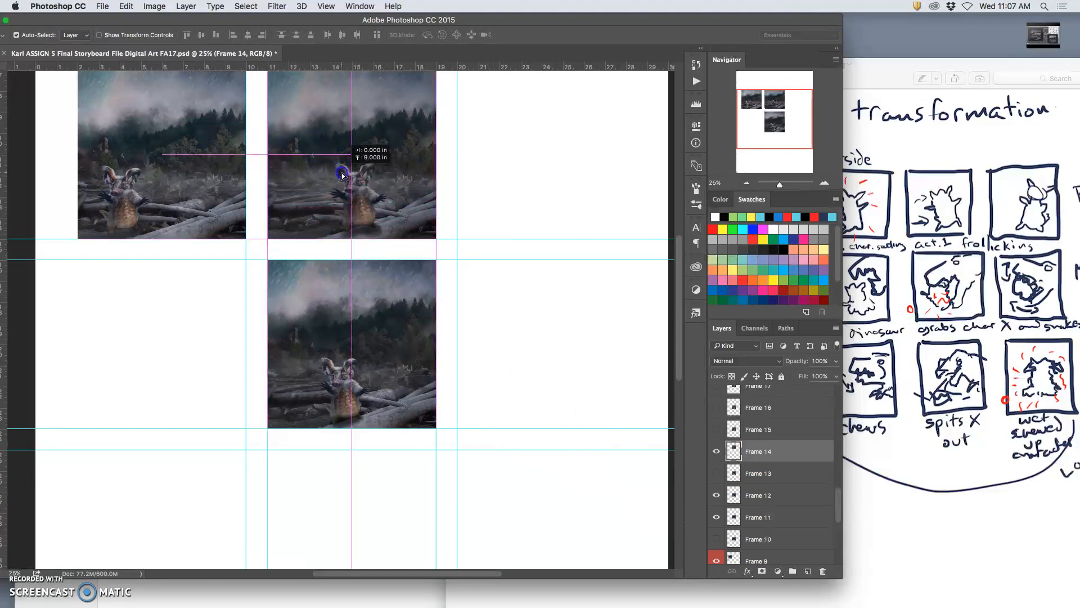
{"action": "left_click", "coordinate": [713, 495]}
{"action": "left_click", "coordinate": [717, 458]}
{"action": "left_click", "coordinate": [717, 458]}
Step: Hide Frames 12 and 11, and mark the Frame 14 layer with a red colour label
{"action": "left_click", "coordinate": [717, 495]}
{"action": "left_click", "coordinate": [717, 514]}
{"action": "right_click", "coordinate": [722, 452]}
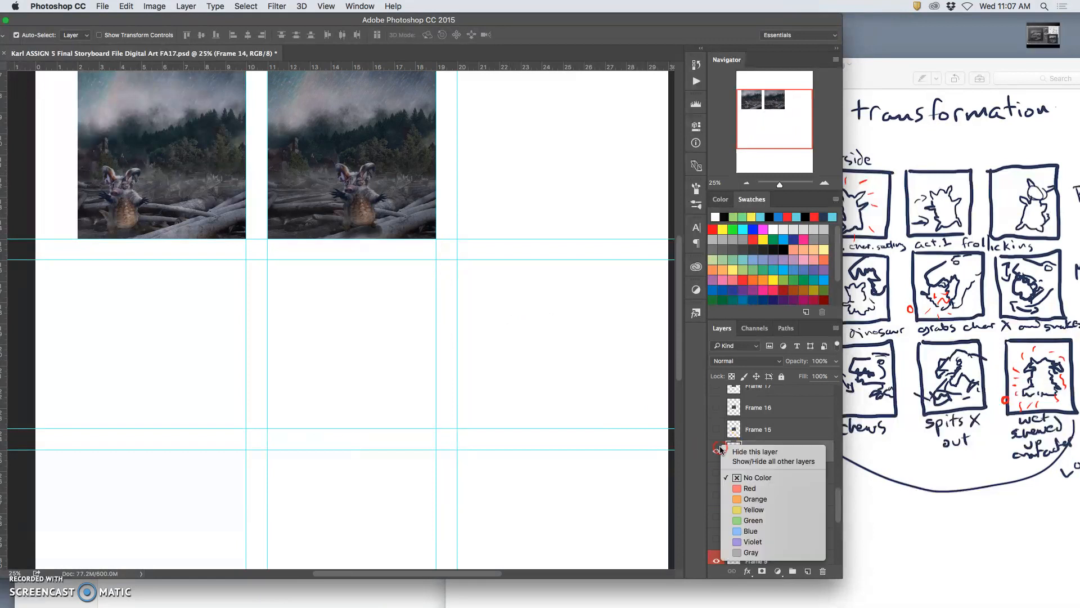
{"action": "left_click", "coordinate": [743, 492]}
Step: Show Frames 17 through 21 one after another to find the third storyboard image
{"action": "scroll", "coordinate": [550, 358], "scroll_direction": "up", "scroll_amount": 2}
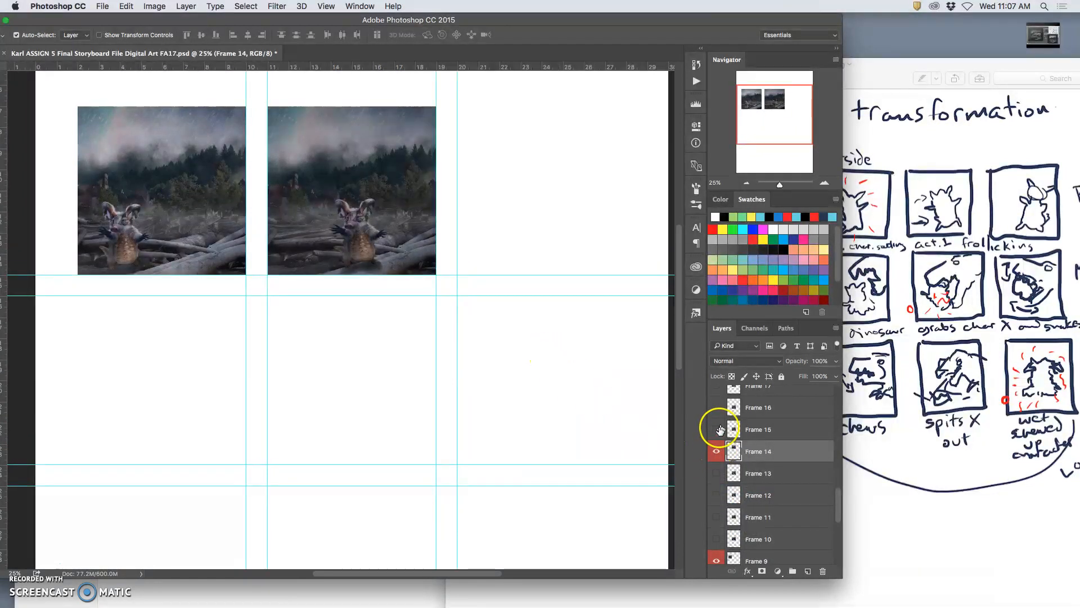
{"action": "scroll", "coordinate": [726, 419], "scroll_direction": "up", "scroll_amount": 2}
{"action": "left_click", "coordinate": [716, 417]}
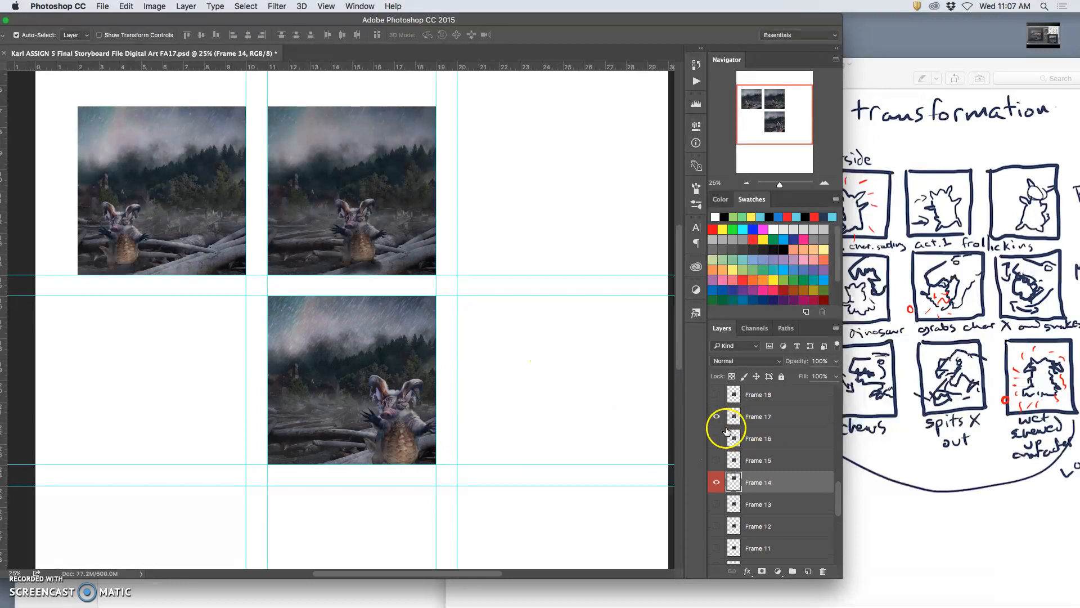
{"action": "left_click", "coordinate": [716, 395]}
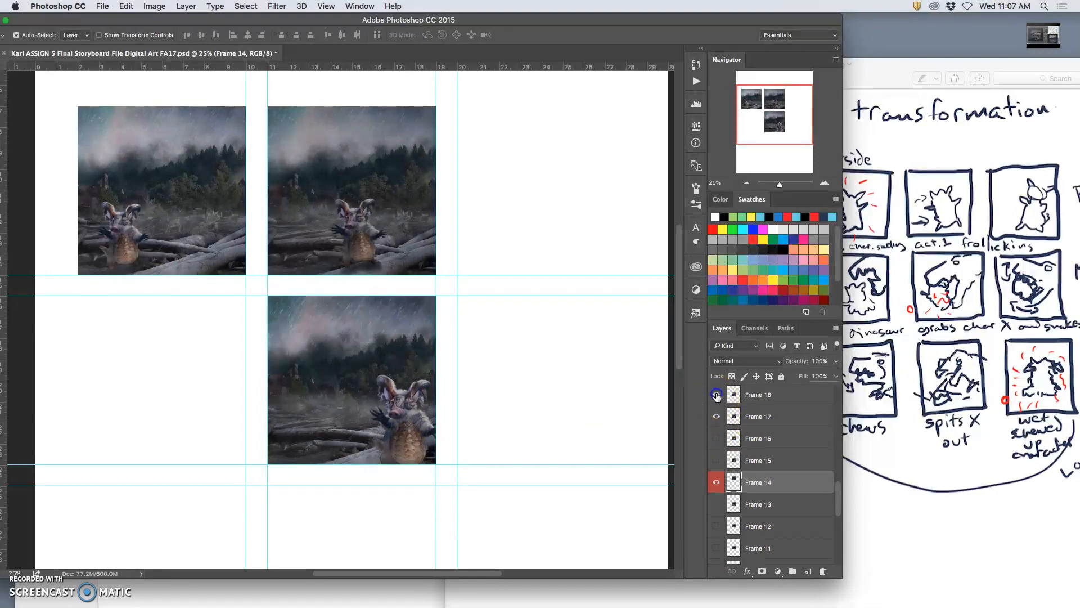
{"action": "scroll", "coordinate": [733, 423], "scroll_direction": "up", "scroll_amount": 2}
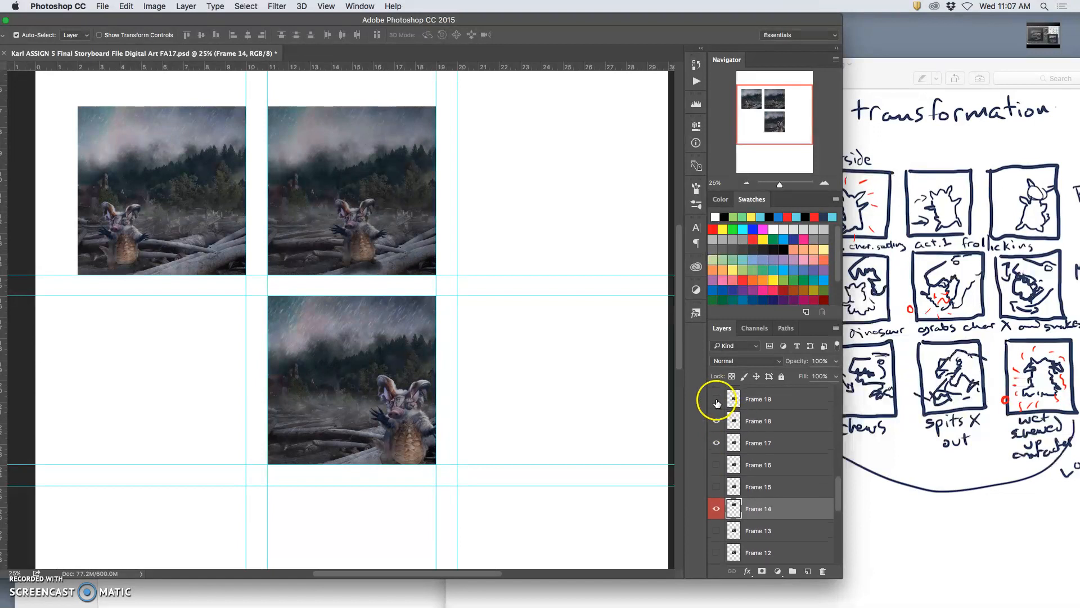
{"action": "left_click", "coordinate": [716, 402]}
{"action": "scroll", "coordinate": [717, 403], "scroll_direction": "up", "scroll_amount": 2}
{"action": "left_click", "coordinate": [716, 410]}
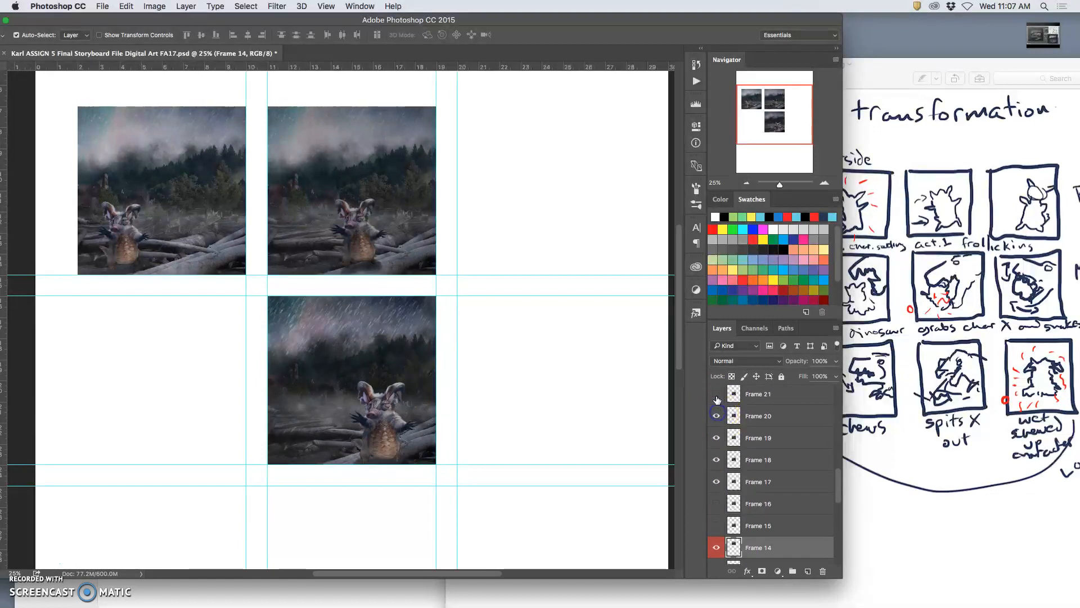
{"action": "left_click", "coordinate": [717, 395]}
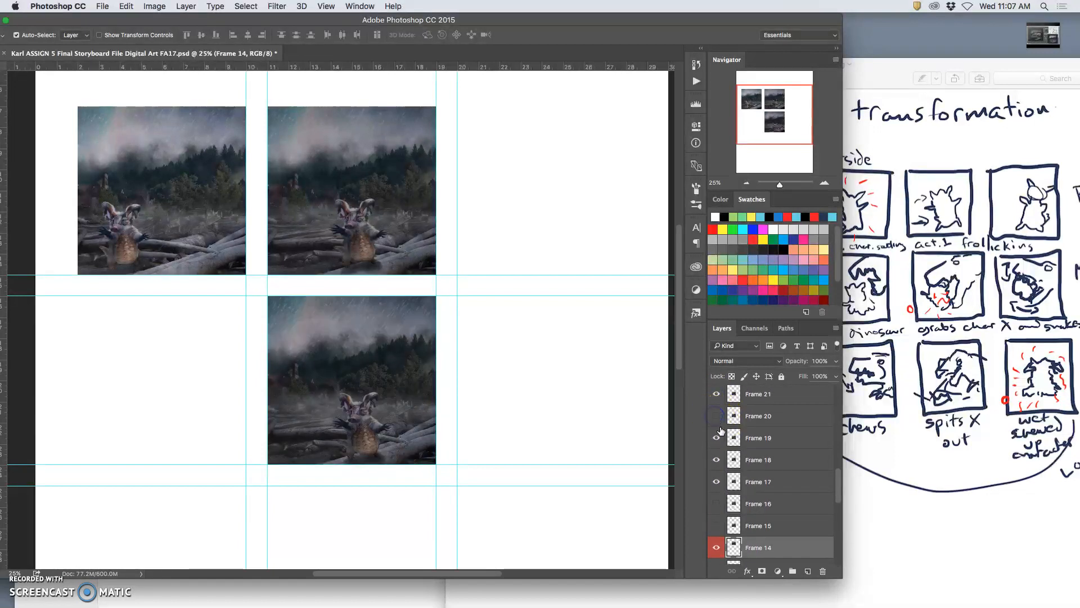
Step: Compare Frames 21 and 20, and hide both so that Frame 19 is on top in the centre
{"action": "left_click", "coordinate": [716, 398]}
{"action": "left_click", "coordinate": [717, 416]}
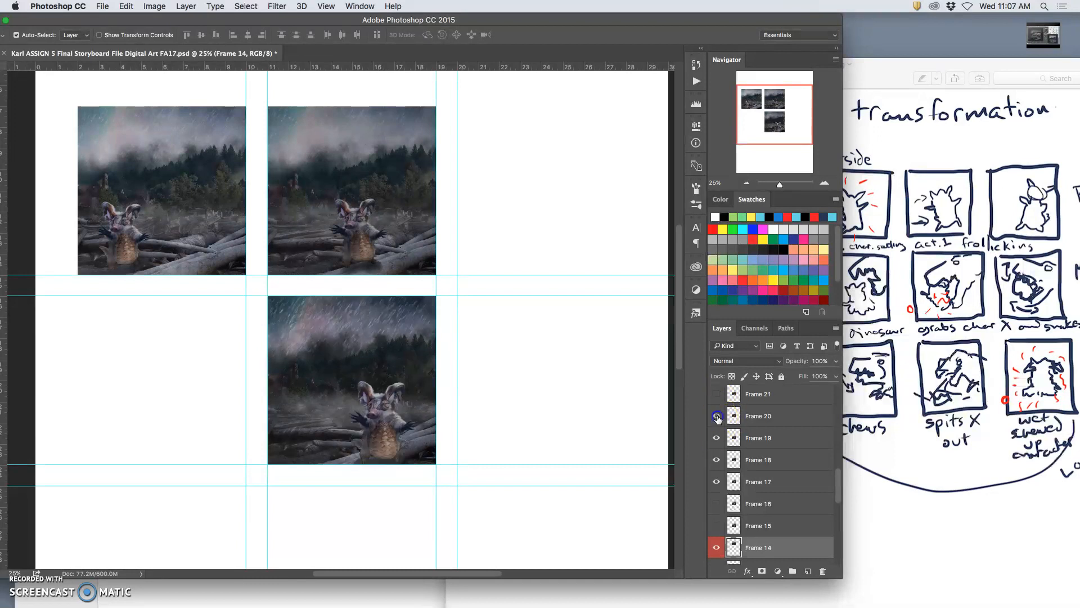
{"action": "left_click", "coordinate": [716, 416]}
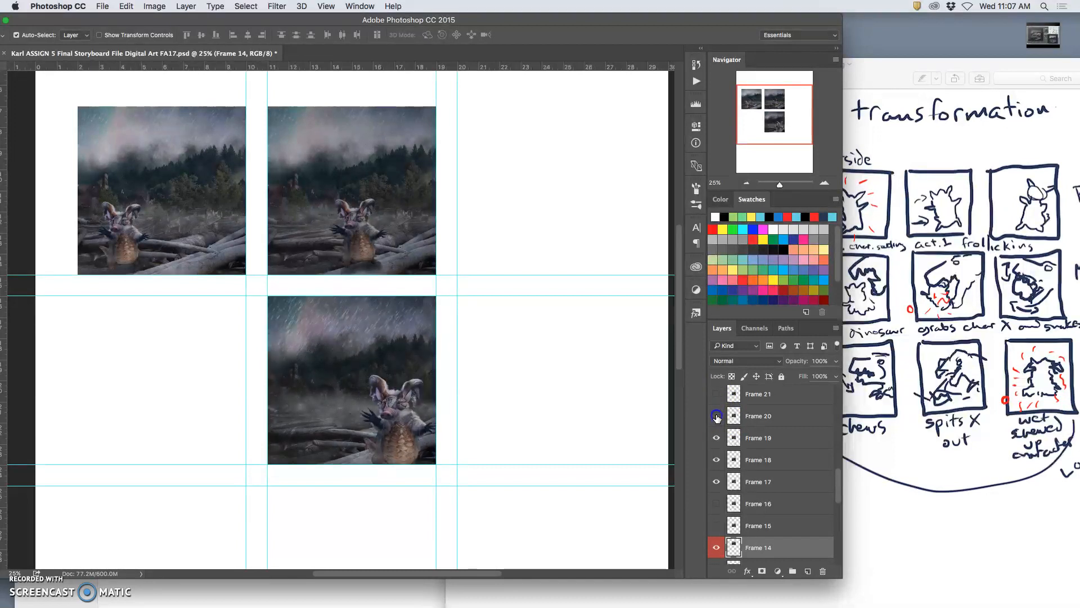
Step: Move Frame 19 to the upper-right storyboard position and mark its layer with a red colour label
{"action": "left_click", "coordinate": [752, 440]}
{"action": "left_click_drag", "start_coordinate": [426, 398], "coordinate": [613, 174]}
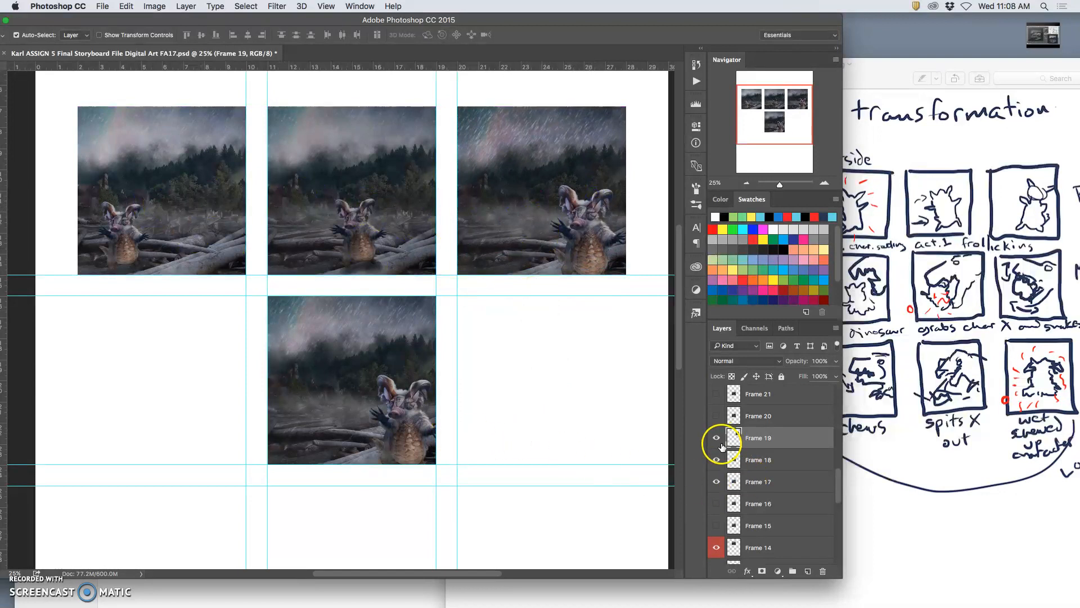
{"action": "right_click", "coordinate": [720, 440]}
{"action": "left_click", "coordinate": [739, 484]}
Step: Hide Frames 18 and 17, and preview Frames 21 and 22 as candidates for the fourth storyboard image
{"action": "left_click", "coordinate": [718, 459]}
{"action": "left_click", "coordinate": [717, 480]}
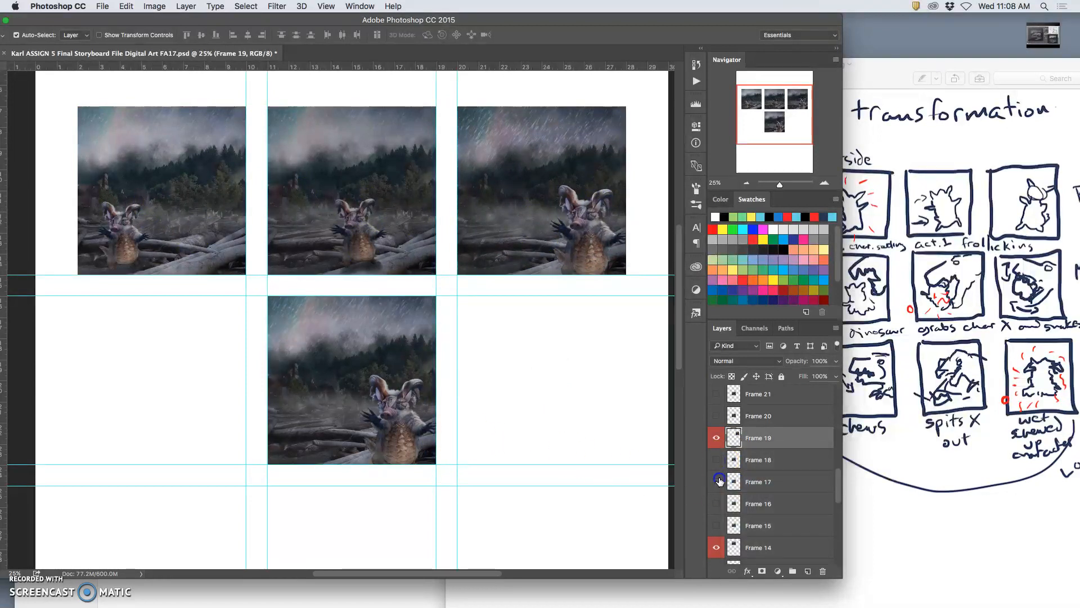
{"action": "scroll", "coordinate": [760, 472], "scroll_direction": "up", "scroll_amount": 3}
{"action": "left_click", "coordinate": [716, 475]}
{"action": "left_click", "coordinate": [717, 458]}
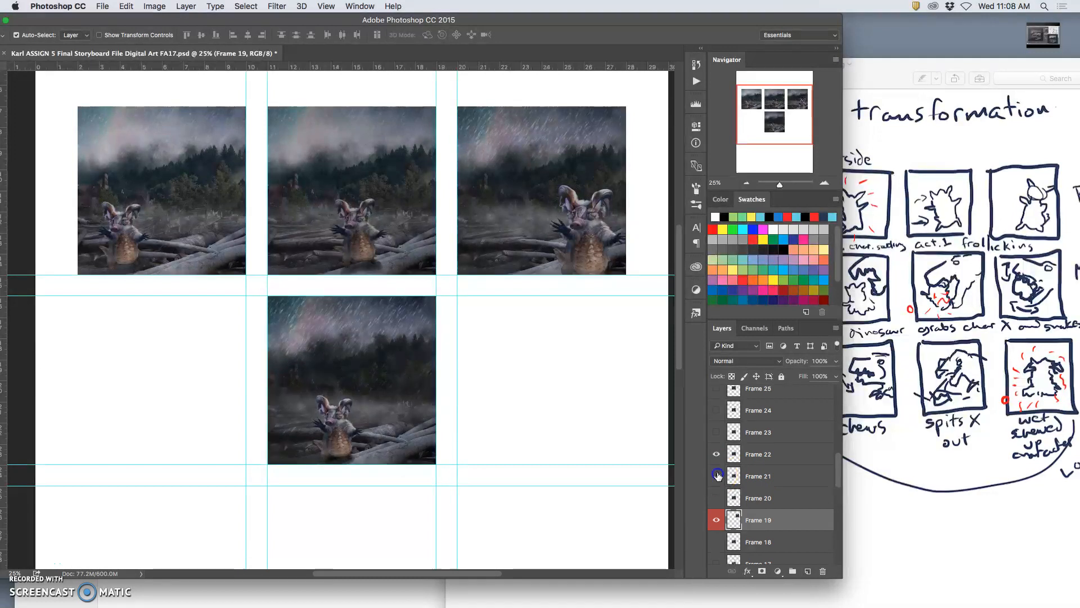
{"action": "left_click", "coordinate": [718, 476]}
{"action": "left_click", "coordinate": [716, 454]}
Step: Preview Frames 35, 32 and 31 to locate the dinosaur's part of the animation, hiding each again
{"action": "scroll", "coordinate": [739, 461], "scroll_direction": "up", "scroll_amount": 4}
{"action": "left_click", "coordinate": [717, 433]}
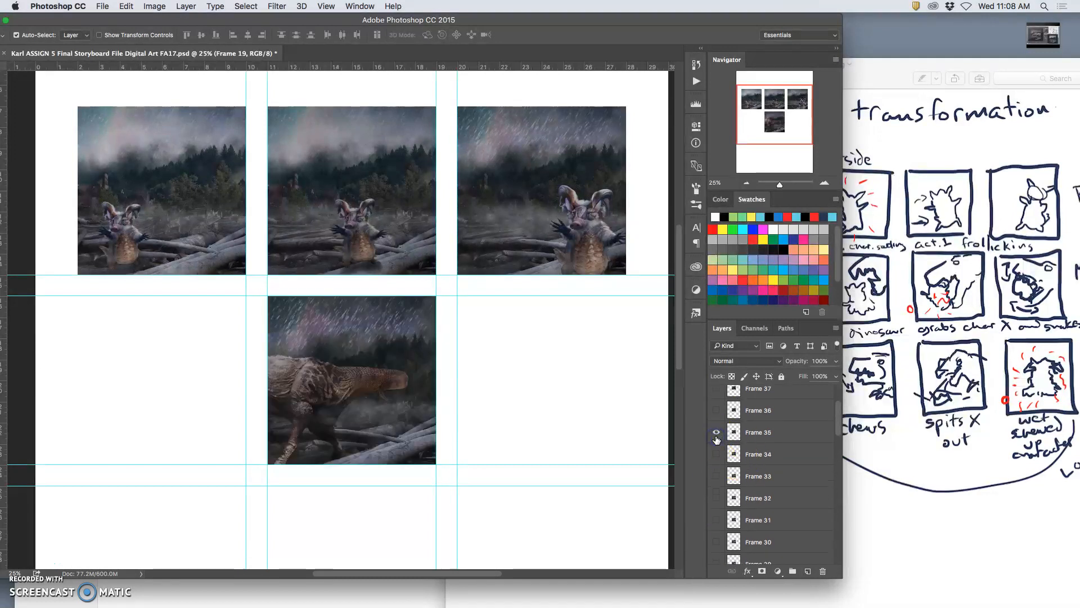
{"action": "left_click", "coordinate": [717, 433]}
{"action": "left_click", "coordinate": [715, 499]}
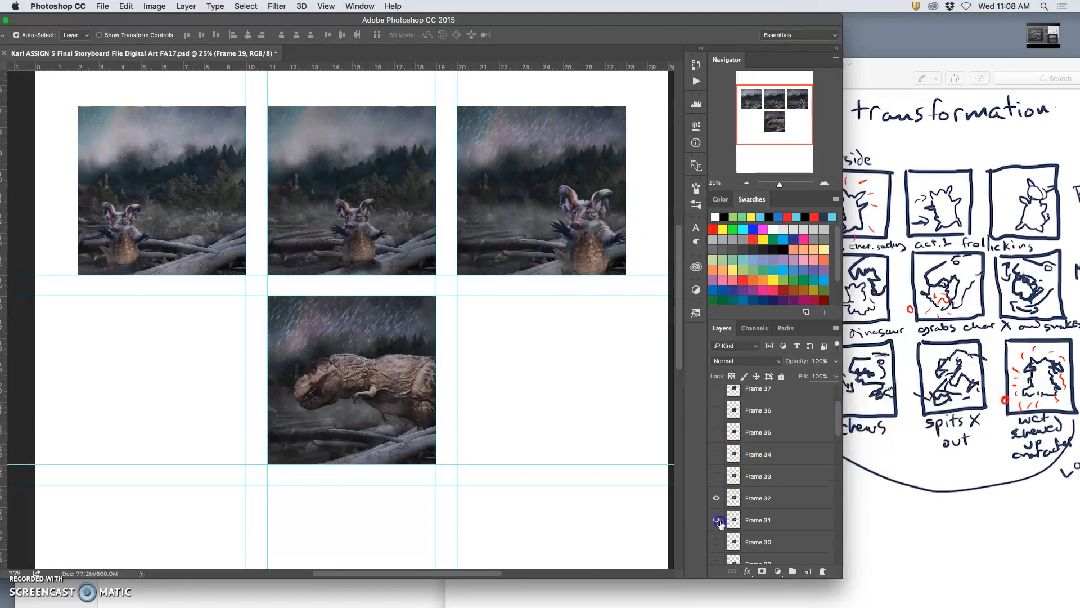
{"action": "left_click", "coordinate": [716, 498]}
{"action": "scroll", "coordinate": [717, 484], "scroll_direction": "down", "scroll_amount": 4}
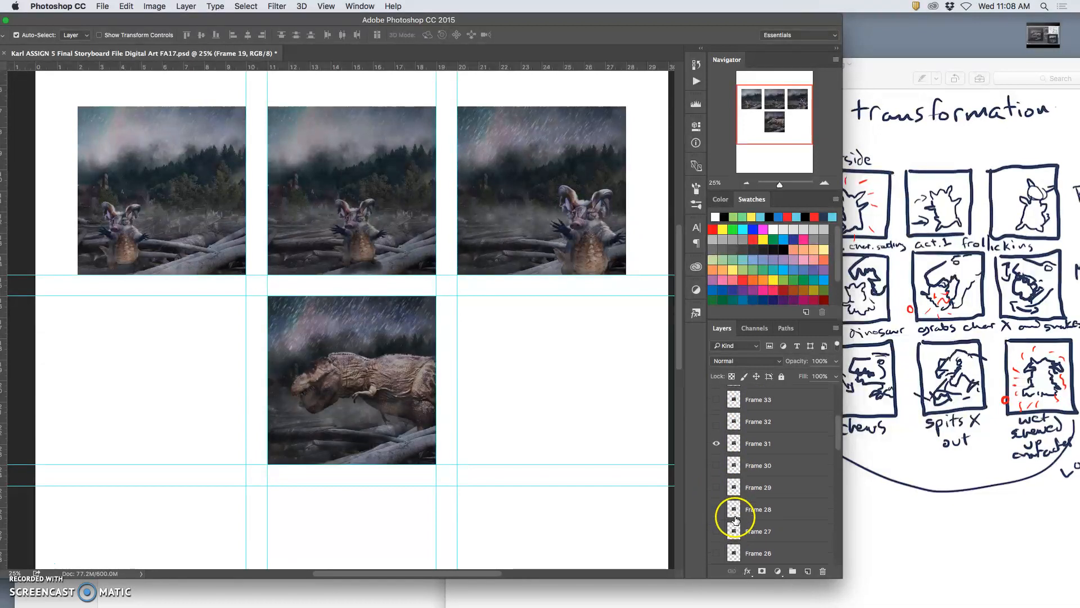
{"action": "left_click", "coordinate": [714, 445]}
Step: Preview Frames 28 and 27 in the centre while looking for the dinosaur's entrance, hiding each again
{"action": "left_click", "coordinate": [716, 508]}
{"action": "scroll", "coordinate": [716, 495], "scroll_direction": "down", "scroll_amount": 1}
{"action": "left_click", "coordinate": [716, 483]}
{"action": "left_click", "coordinate": [716, 505]}
{"action": "left_click", "coordinate": [716, 504]}
Step: Compare Frames 25, 26 and 24 for the dinosaur's entrance, leaving only Frame 24 visible in the centre
{"action": "left_click", "coordinate": [717, 549]}
{"action": "scroll", "coordinate": [726, 541], "scroll_direction": "down", "scroll_amount": 2}
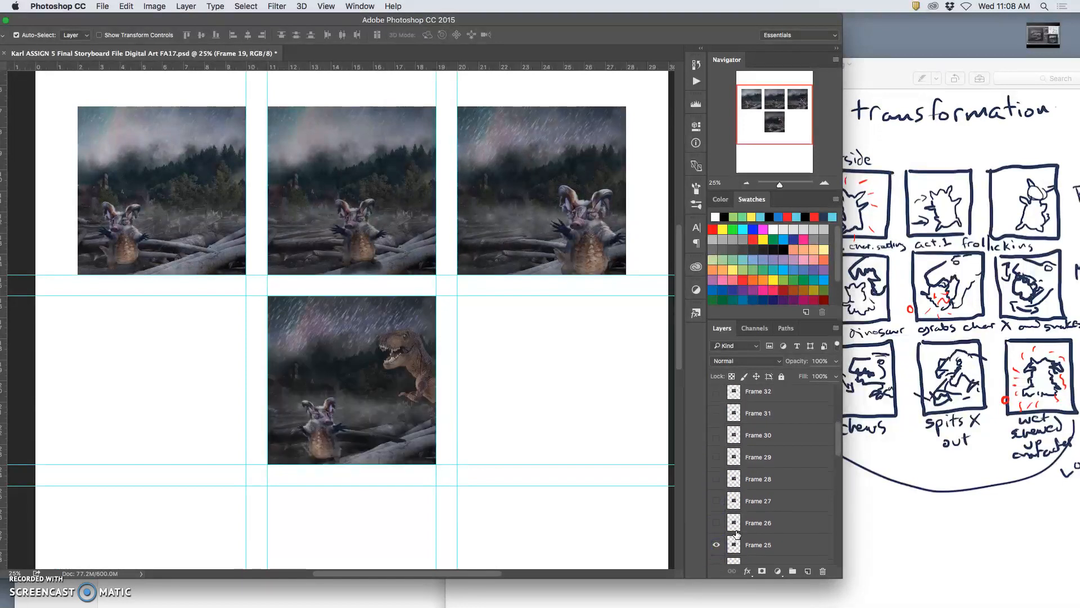
{"action": "left_click", "coordinate": [716, 495]}
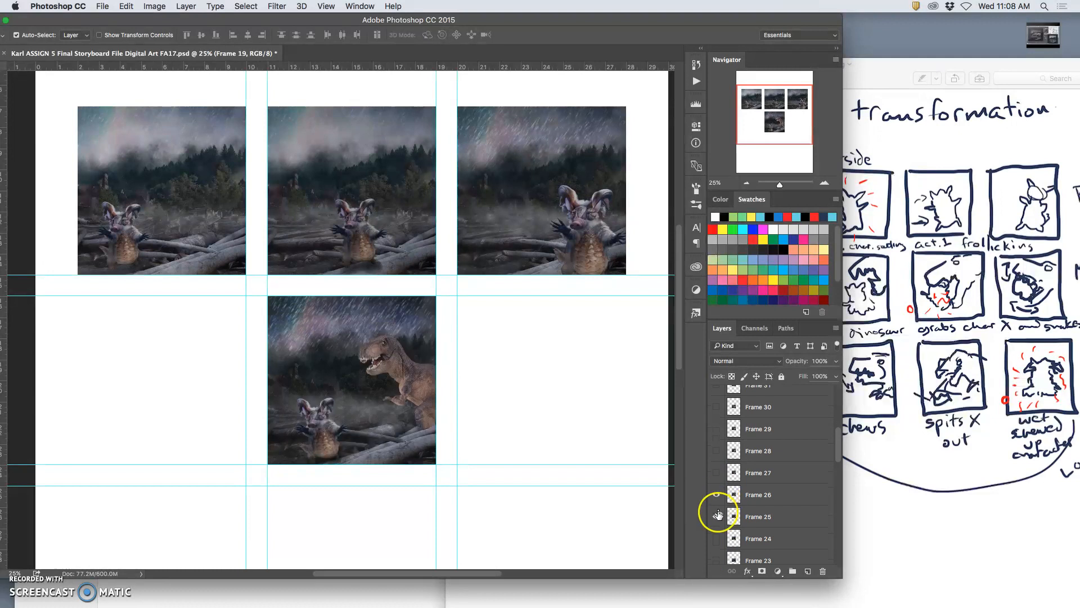
{"action": "left_click", "coordinate": [717, 496]}
{"action": "left_click", "coordinate": [717, 517]}
{"action": "left_click", "coordinate": [717, 537]}
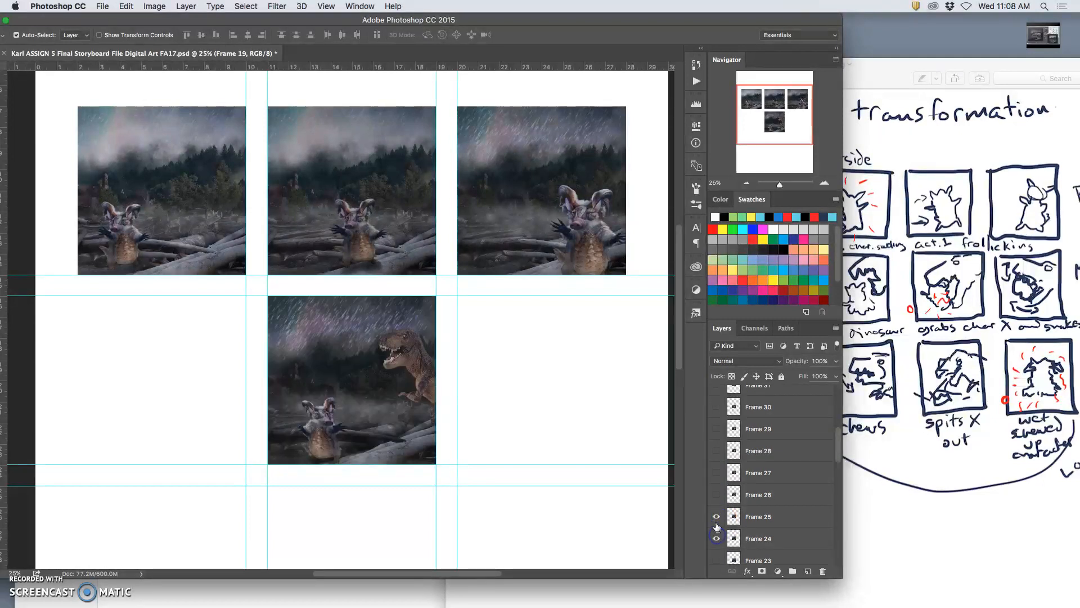
{"action": "left_click", "coordinate": [716, 517]}
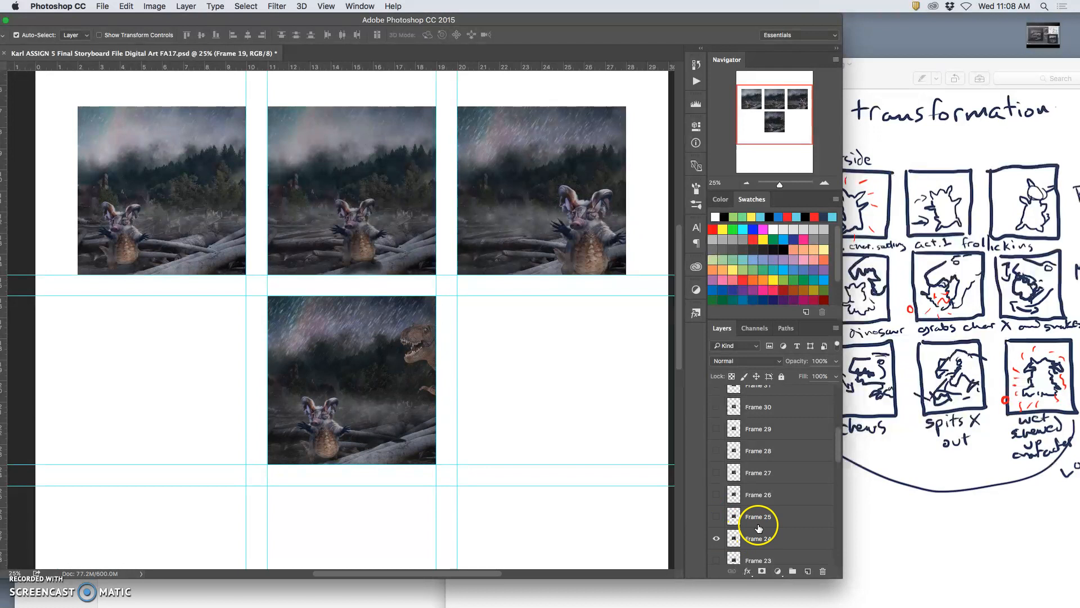
Step: Mark the Frame 24 layer with a red colour label and move it to the middle-left storyboard position
{"action": "right_click", "coordinate": [717, 539]}
{"action": "left_click", "coordinate": [737, 529]}
{"action": "left_click_drag", "start_coordinate": [298, 312], "coordinate": [113, 320]}
Step: Show Frames 25, 26 and 27 to compare them for the next storyboard image, and hide Frames 27 and 26 again
{"action": "left_click_drag", "start_coordinate": [344, 24], "coordinate": [409, 25]}
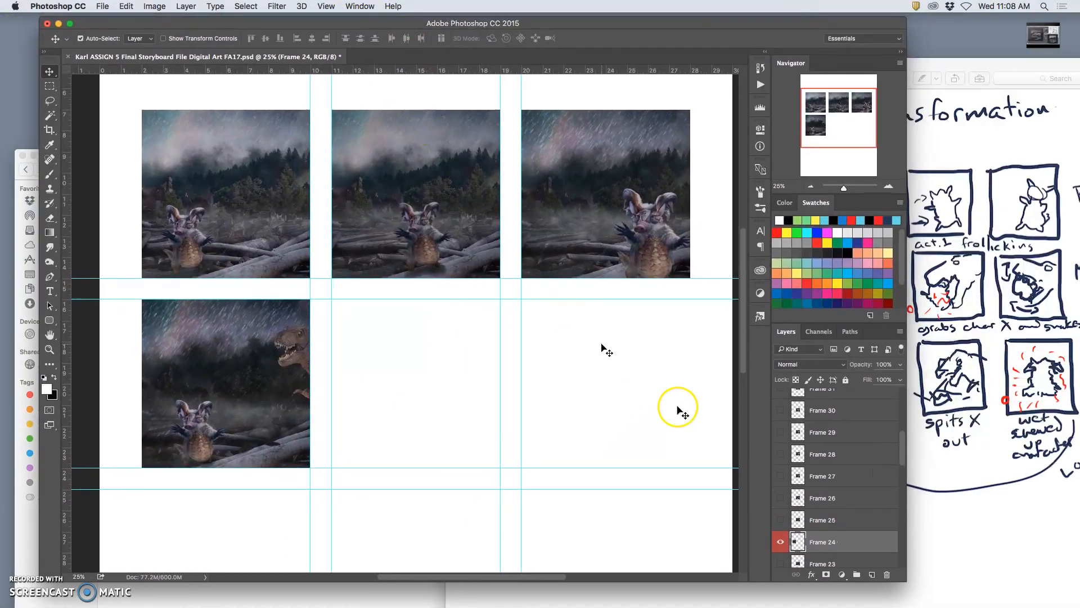
{"action": "left_click", "coordinate": [780, 520]}
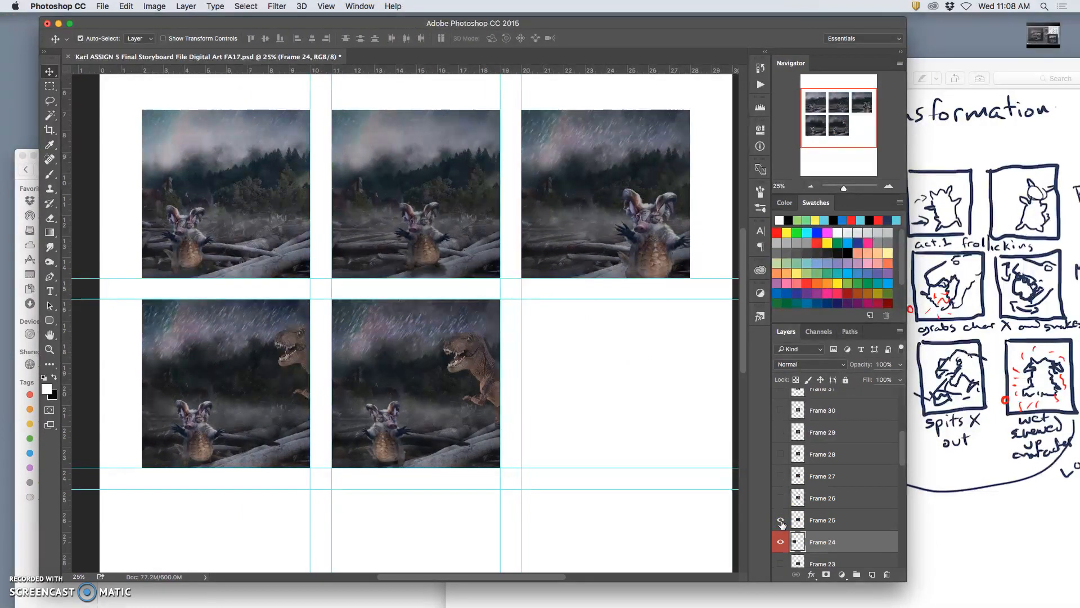
{"action": "left_click", "coordinate": [781, 499]}
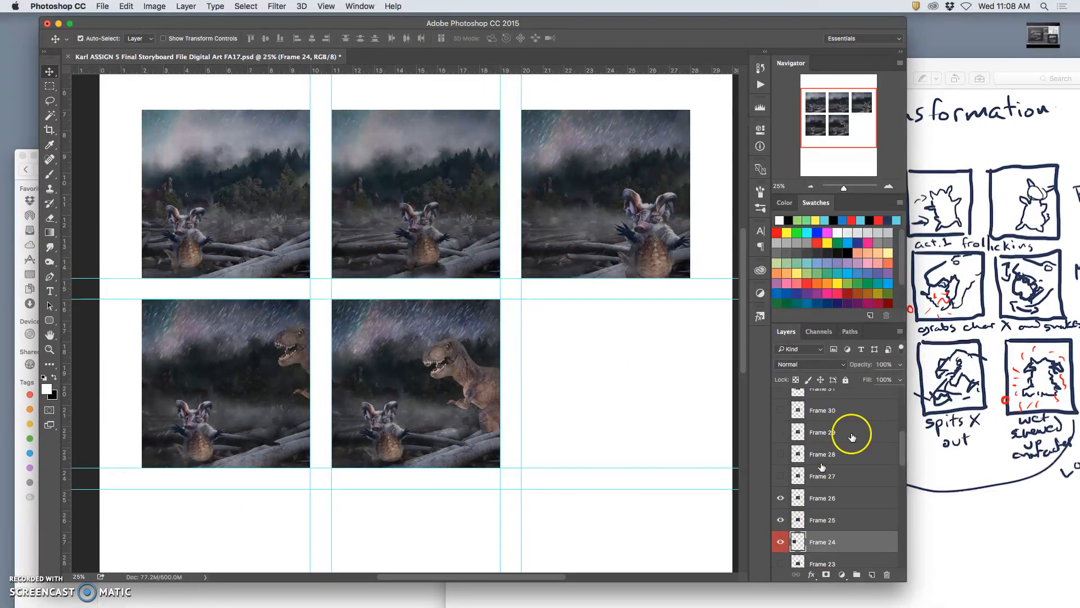
{"action": "left_click", "coordinate": [780, 476]}
{"action": "left_click", "coordinate": [780, 476]}
{"action": "left_click", "coordinate": [779, 499]}
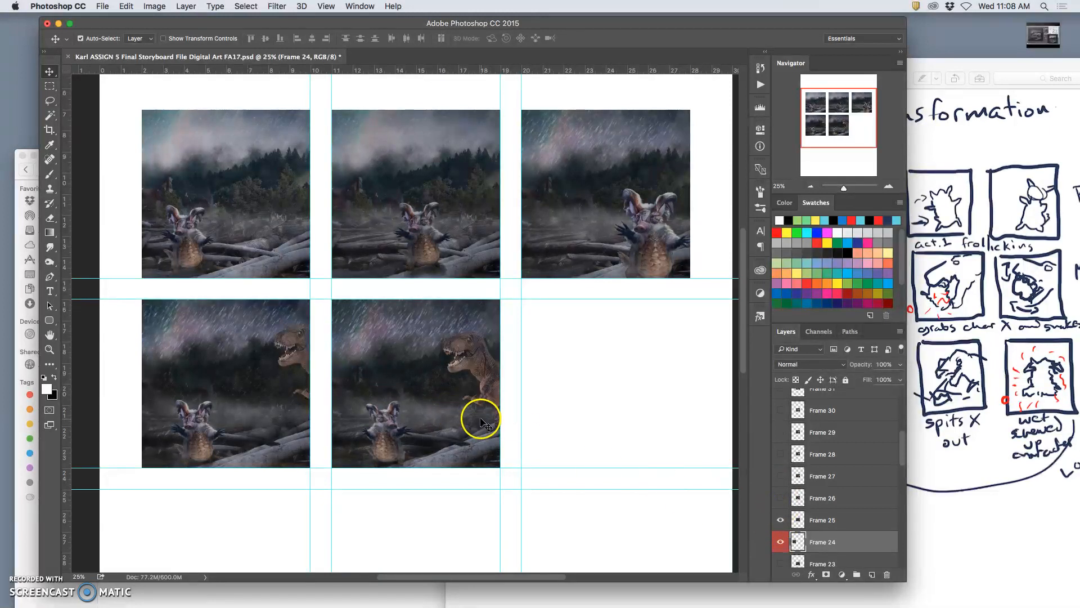
Step: Replace Frame 24 with Frame 25 in the middle-left storyboard position, labelling Frame 25 red and clearing Frame 24's colour label
{"action": "right_click", "coordinate": [785, 517]}
{"action": "left_click", "coordinate": [803, 529]}
{"action": "left_click", "coordinate": [780, 542]}
{"action": "right_click", "coordinate": [784, 543]}
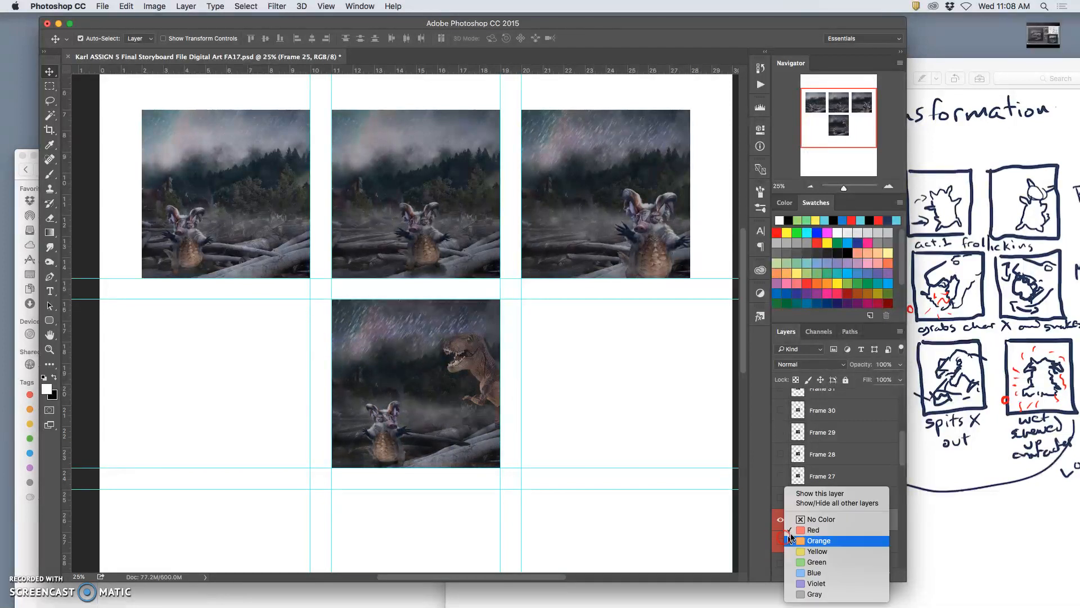
{"action": "left_click", "coordinate": [799, 519]}
{"action": "left_click_drag", "start_coordinate": [430, 374], "coordinate": [244, 370]}
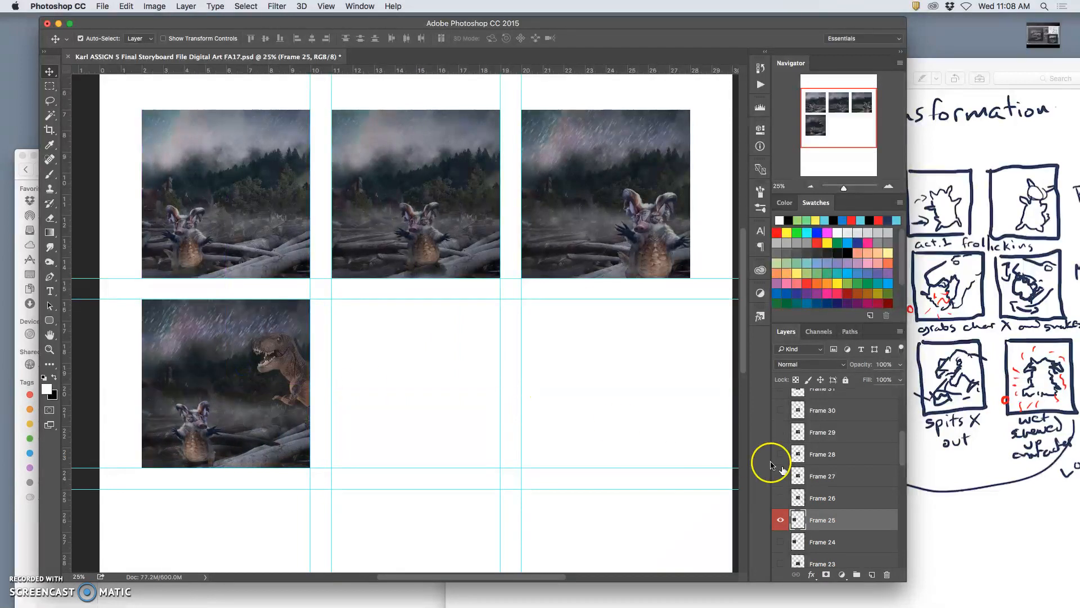
Step: Show Frame 27 in the centre storyboard position and mark its layer with a red colour label
{"action": "left_click", "coordinate": [781, 498]}
{"action": "left_click", "coordinate": [780, 476]}
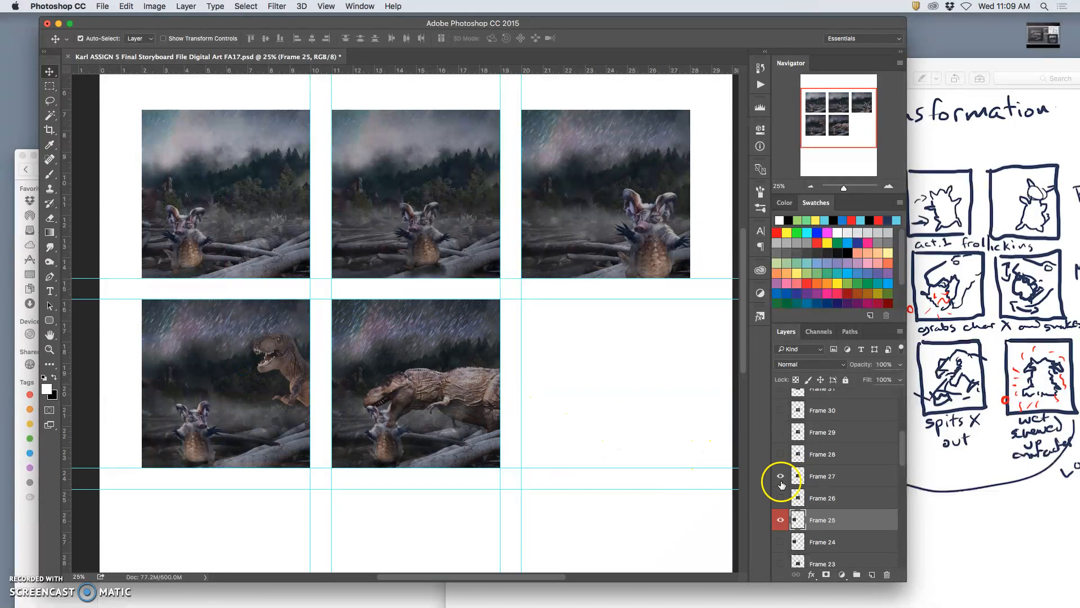
{"action": "right_click", "coordinate": [791, 479]}
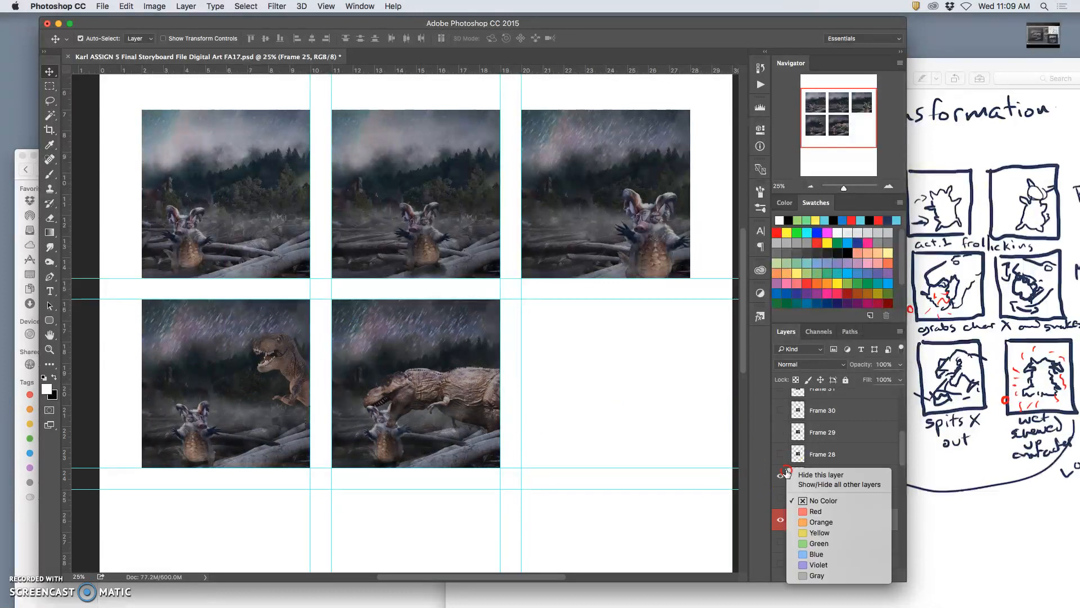
{"action": "left_click", "coordinate": [804, 520]}
Step: Preview Frames 28 and 29 as candidates for the middle-right storyboard position
{"action": "left_click", "coordinate": [781, 454]}
{"action": "left_click", "coordinate": [782, 454]}
{"action": "left_click", "coordinate": [782, 432]}
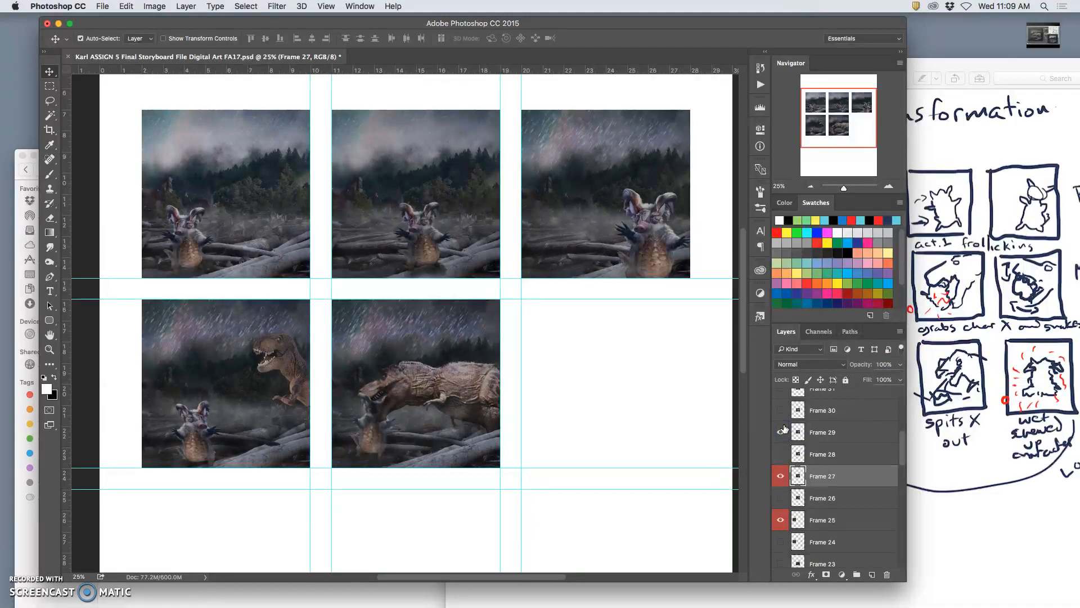
Step: Show Frame 30, label its layer red and move it to the middle-right storyboard position
{"action": "left_click", "coordinate": [779, 411]}
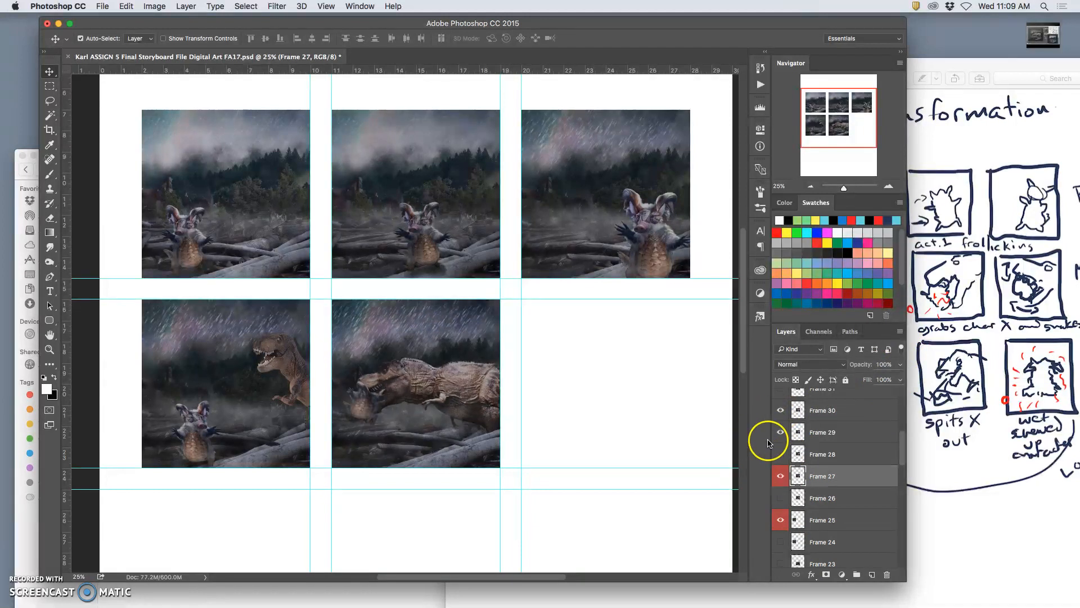
{"action": "right_click", "coordinate": [784, 411]}
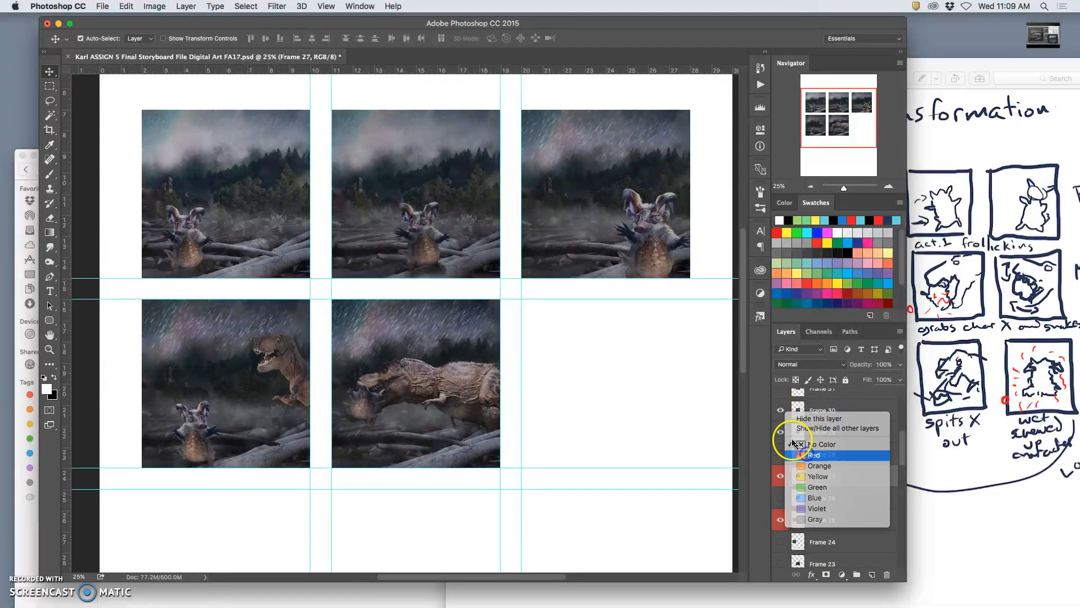
{"action": "left_click", "coordinate": [795, 453]}
{"action": "left_click_drag", "start_coordinate": [466, 380], "coordinate": [666, 377]}
Step: Preview Frames 31 and 32 one at a time to compare them for the bottom-left storyboard image
{"action": "scroll", "coordinate": [542, 401], "scroll_direction": "down", "scroll_amount": 1}
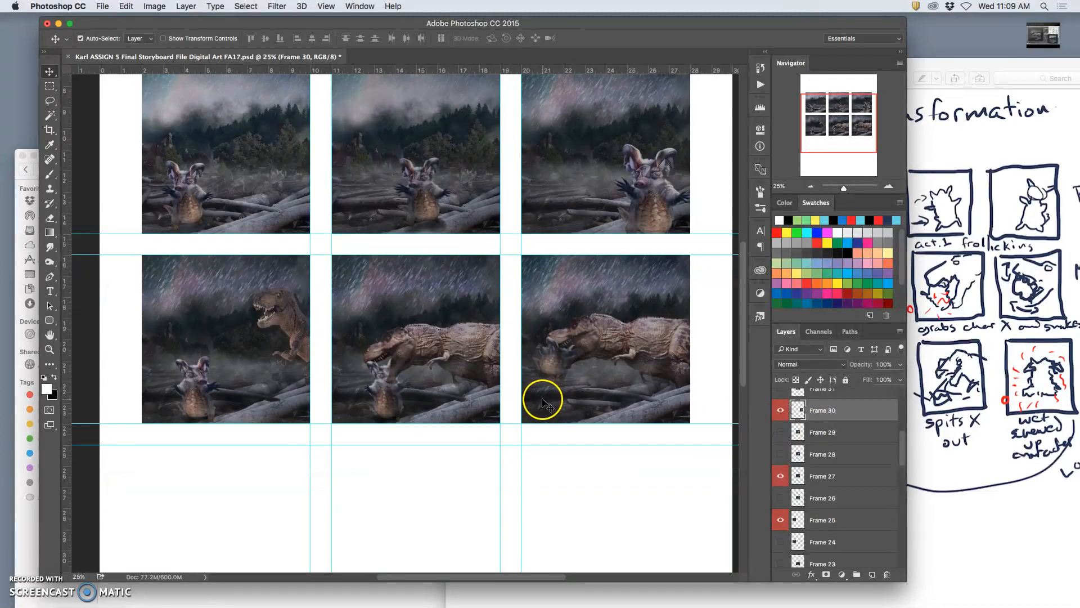
{"action": "scroll", "coordinate": [797, 436], "scroll_direction": "up", "scroll_amount": 2}
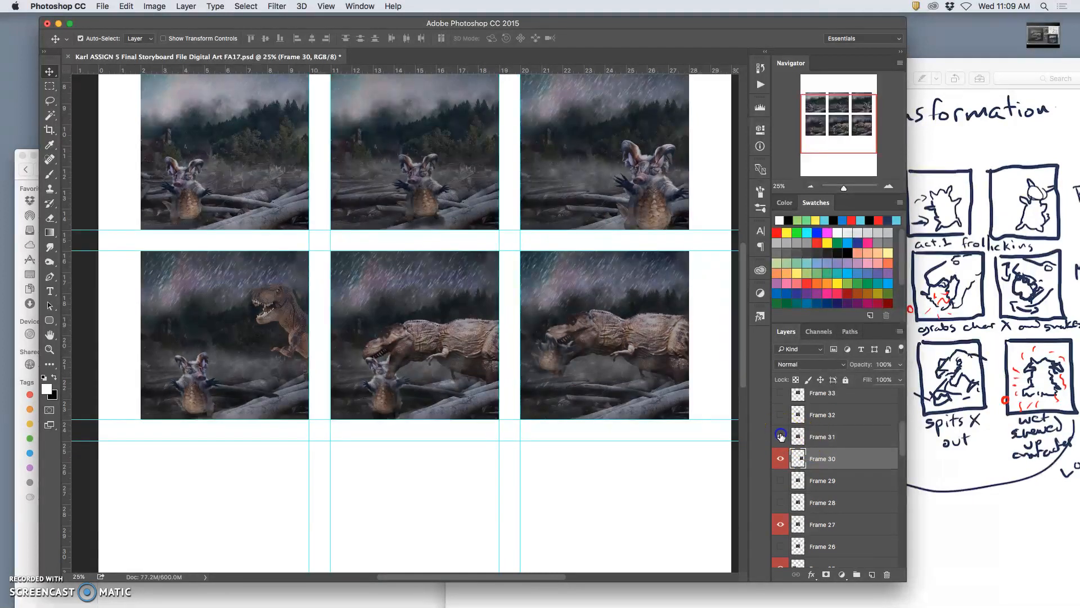
{"action": "left_click", "coordinate": [781, 436]}
{"action": "left_click", "coordinate": [781, 436]}
{"action": "left_click", "coordinate": [781, 415]}
{"action": "left_click", "coordinate": [781, 416]}
Step: Show Frame 31, label its layer red and move it to the bottom-left storyboard position
{"action": "left_click", "coordinate": [781, 436]}
{"action": "right_click", "coordinate": [786, 433]}
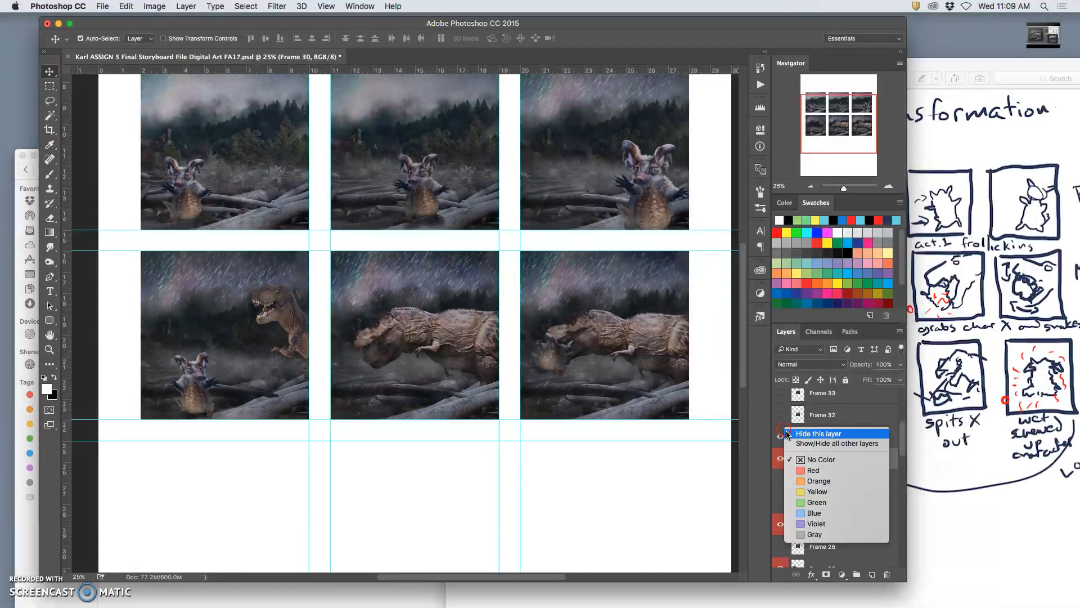
{"action": "left_click", "coordinate": [810, 472]}
{"action": "left_click", "coordinate": [427, 355]}
{"action": "left_click_drag", "start_coordinate": [428, 355], "coordinate": [239, 546]}
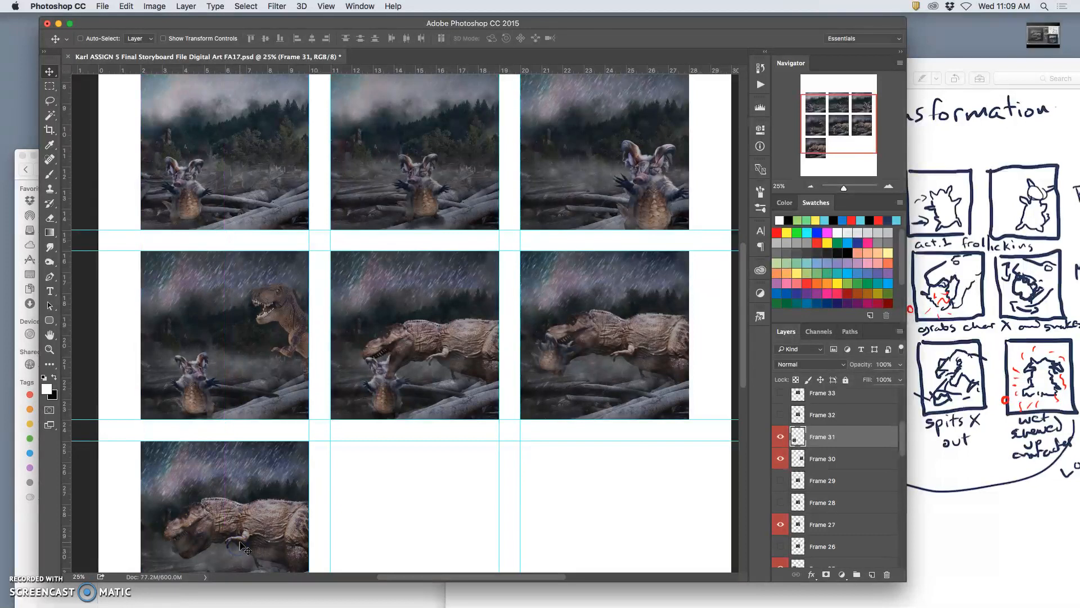
Step: Preview Frames 32 and 33 as candidates for the bottom-centre storyboard position
{"action": "key", "text": "super+minus"}
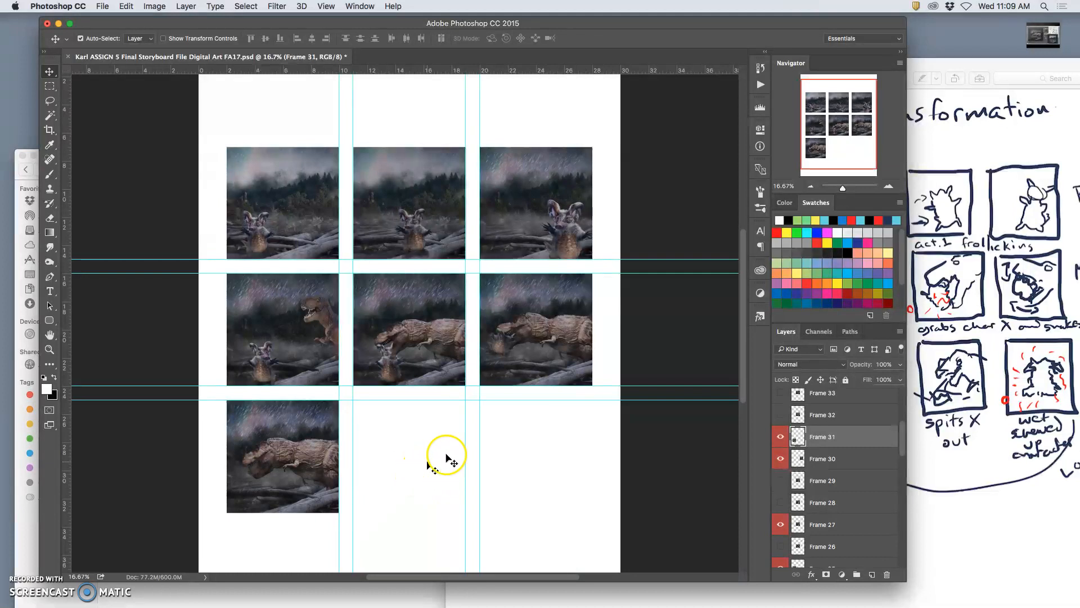
{"action": "scroll", "coordinate": [796, 434], "scroll_direction": "up", "scroll_amount": 2}
{"action": "left_click", "coordinate": [781, 453]}
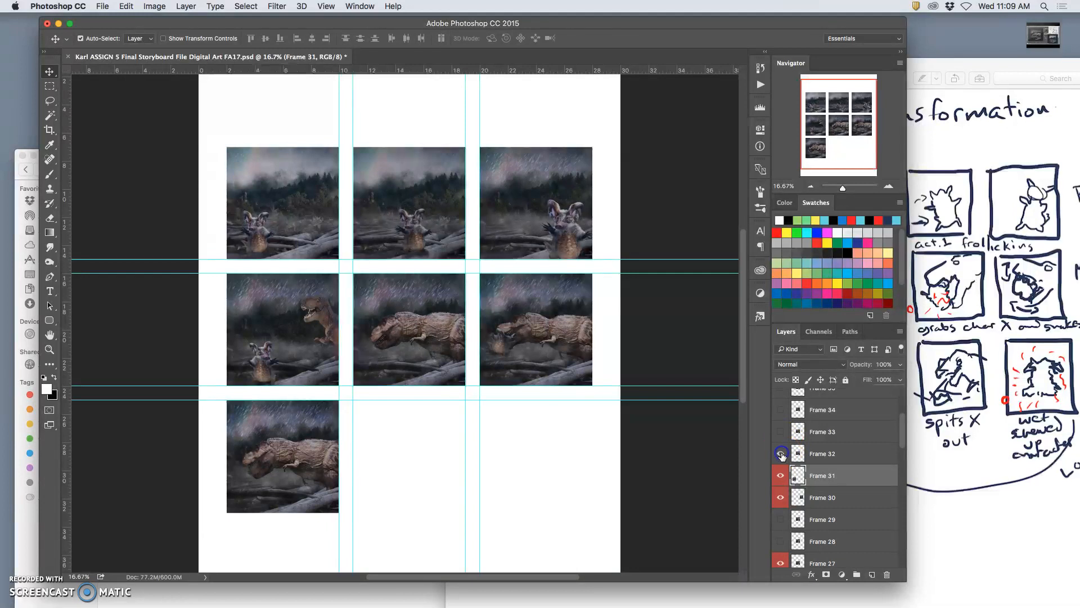
{"action": "left_click", "coordinate": [781, 453]}
{"action": "left_click", "coordinate": [781, 432]}
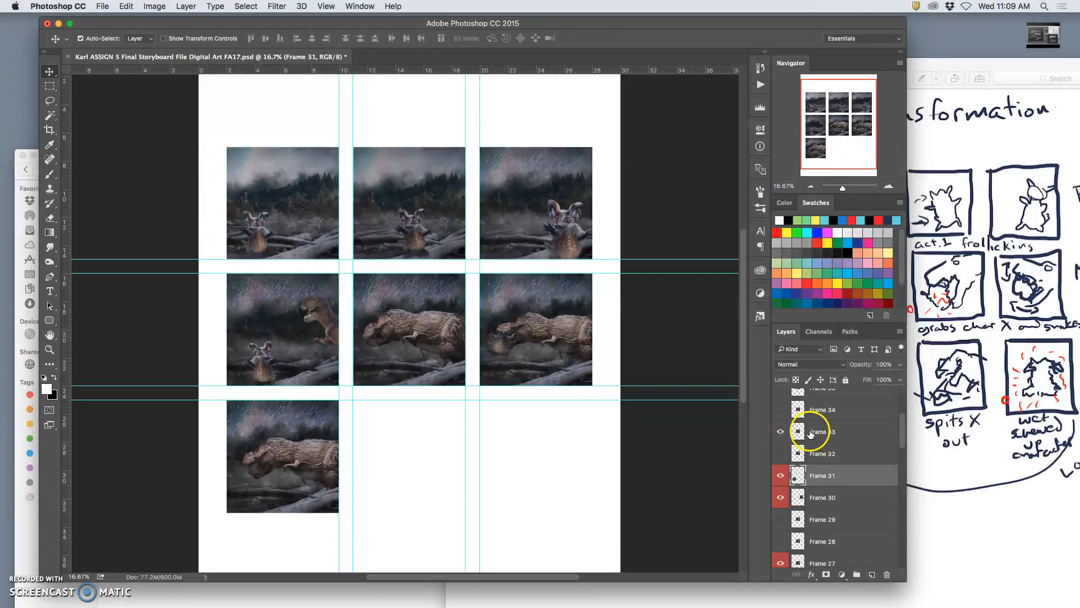
Step: Show Frame 34, label its layer red and move it to the bottom-centre storyboard position
{"action": "left_click", "coordinate": [781, 410]}
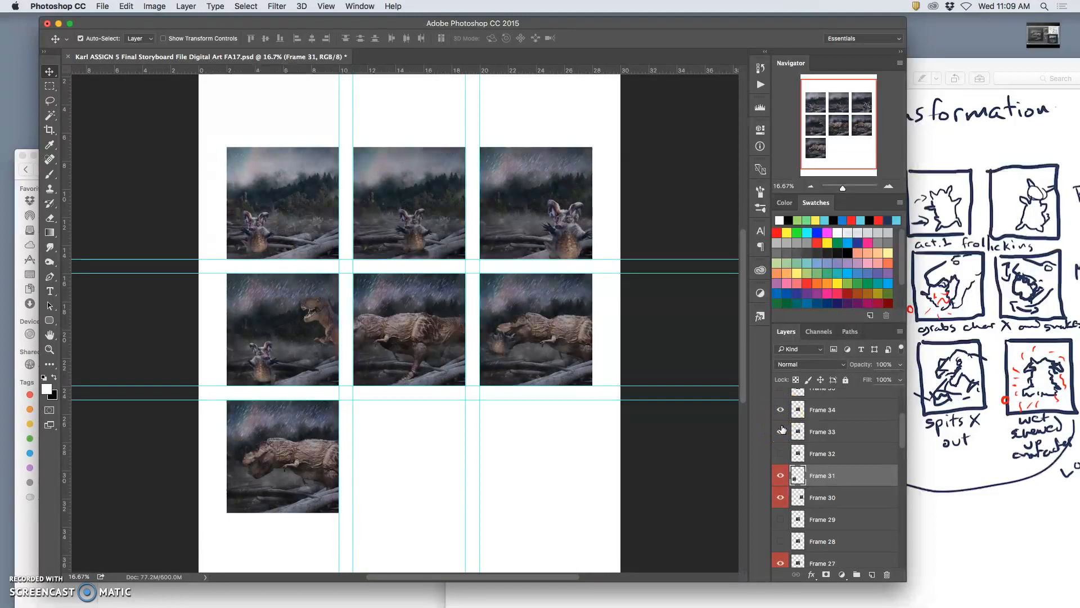
{"action": "right_click", "coordinate": [789, 415]}
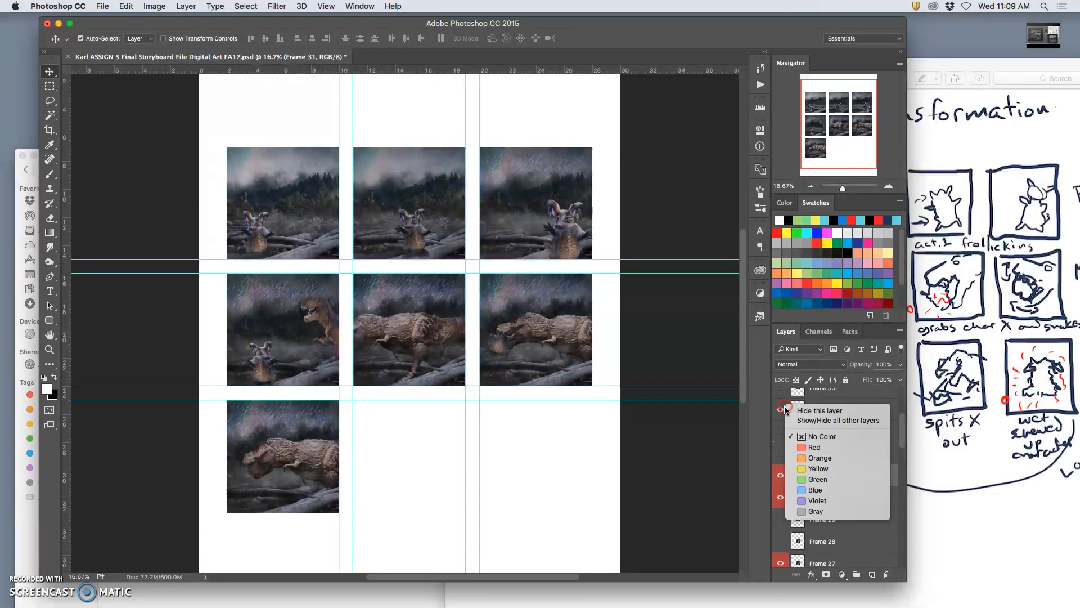
{"action": "left_click", "coordinate": [805, 446]}
{"action": "left_click_drag", "start_coordinate": [438, 353], "coordinate": [437, 481]}
Step: Show Frame 36, label its layer red and move it to the bottom-right storyboard position
{"action": "scroll", "coordinate": [780, 476], "scroll_direction": "up", "scroll_amount": 5}
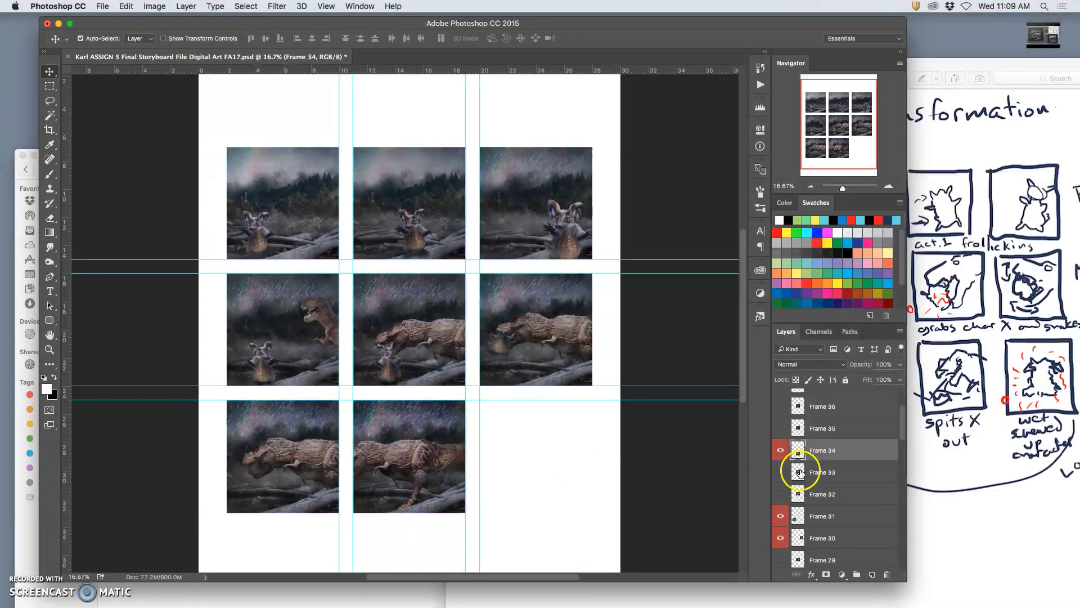
{"action": "left_click", "coordinate": [779, 448]}
{"action": "left_click", "coordinate": [779, 448]}
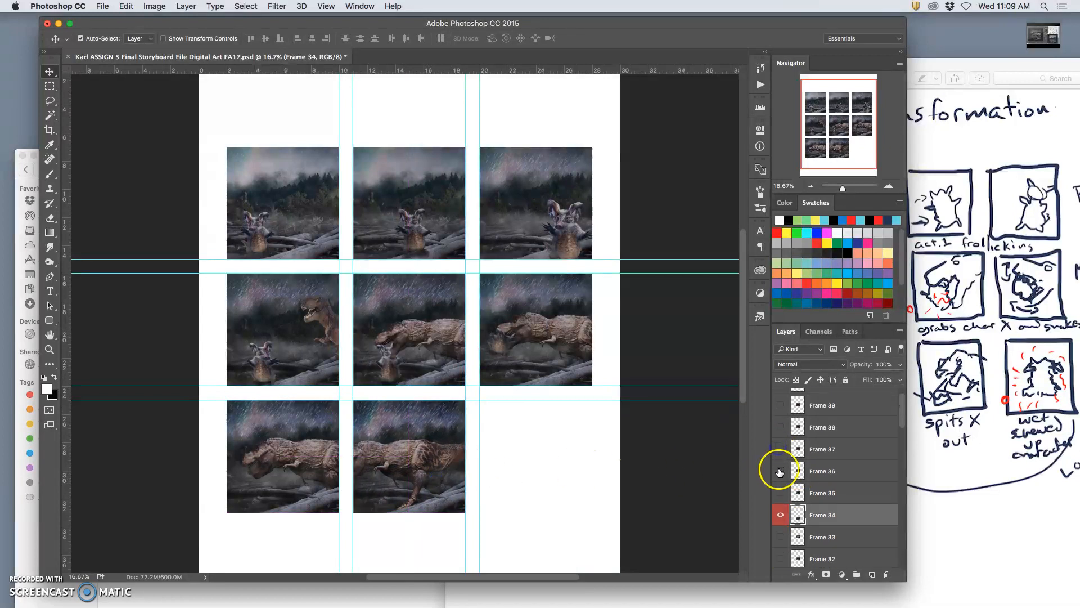
{"action": "left_click", "coordinate": [780, 471]}
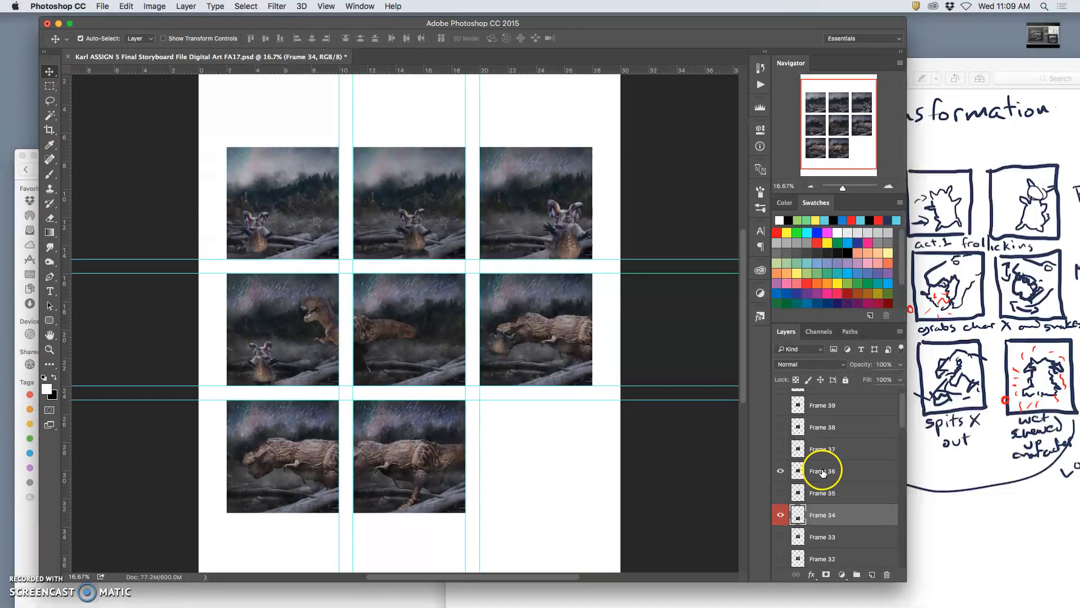
{"action": "right_click", "coordinate": [781, 470]}
{"action": "left_click", "coordinate": [800, 503]}
{"action": "left_click_drag", "start_coordinate": [427, 338], "coordinate": [554, 448]}
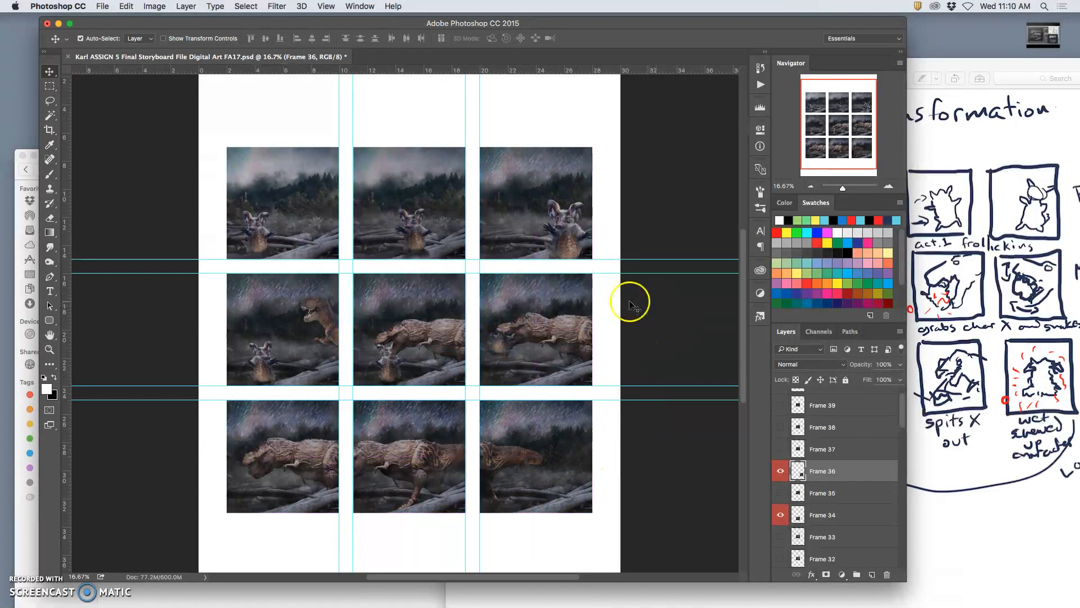